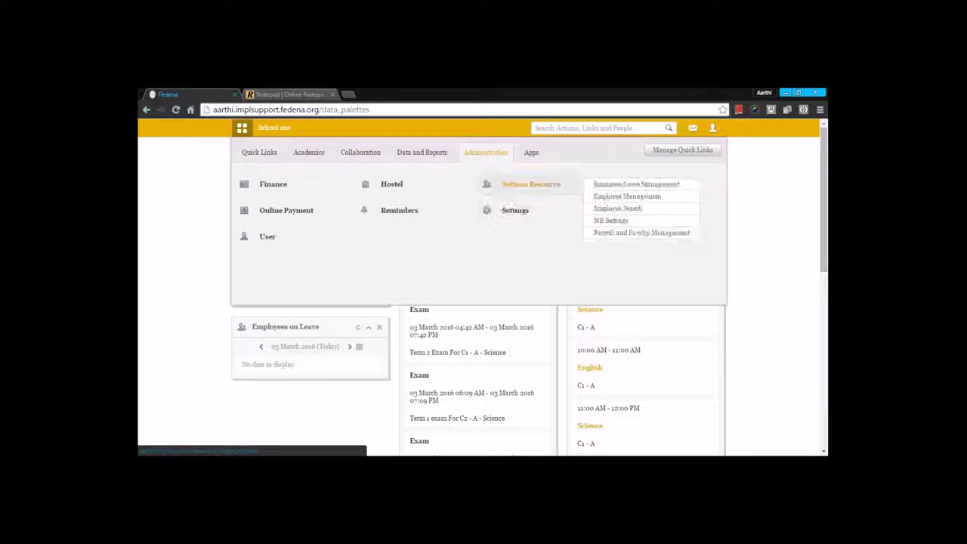
Open the general configuration settings and save them with the CCE grading system included.
left_click(501, 213)
left_click(495, 270)
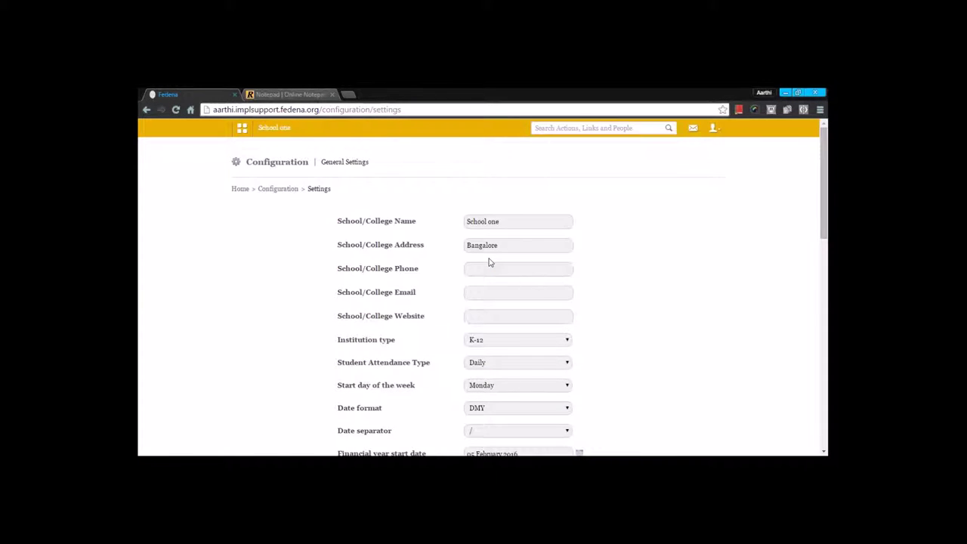
scroll(489, 263, "down", 6)
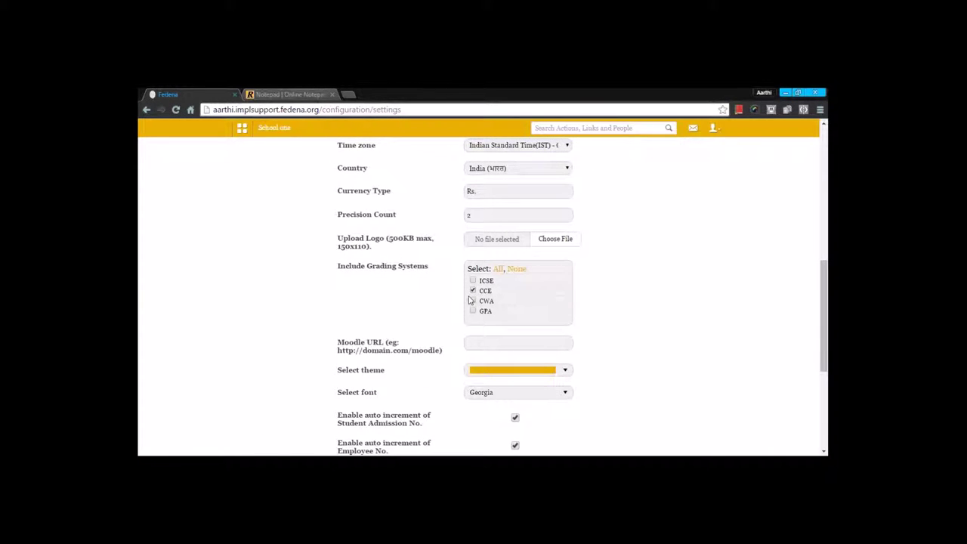
scroll(468, 296, "down", 3)
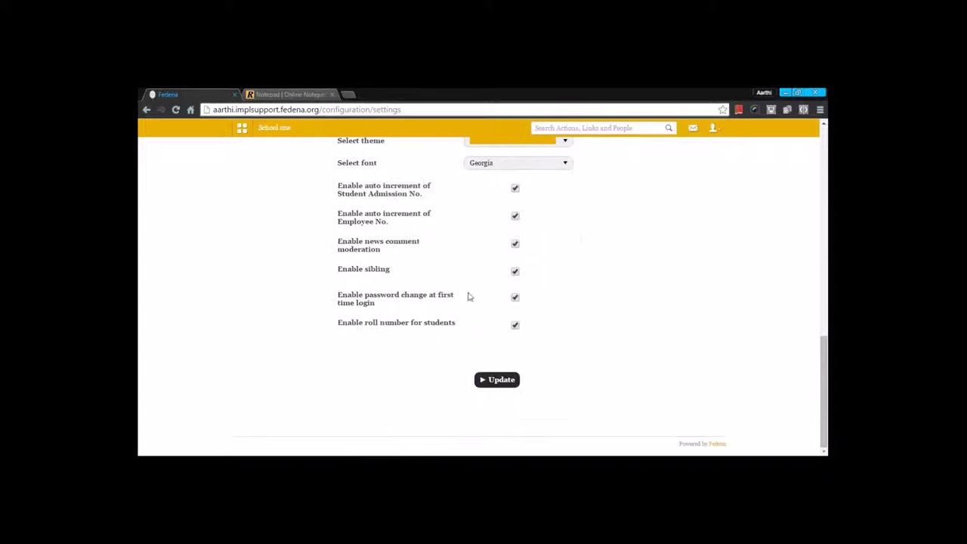
left_click(481, 382)
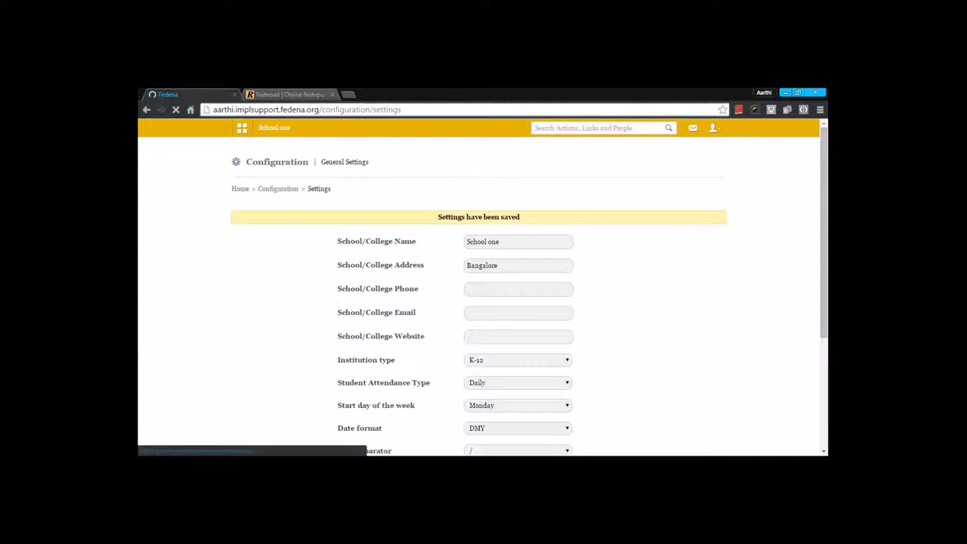
Open subject management and list the subjects of class Class 5 - CCE, batch C5 - A.
left_click(278, 189)
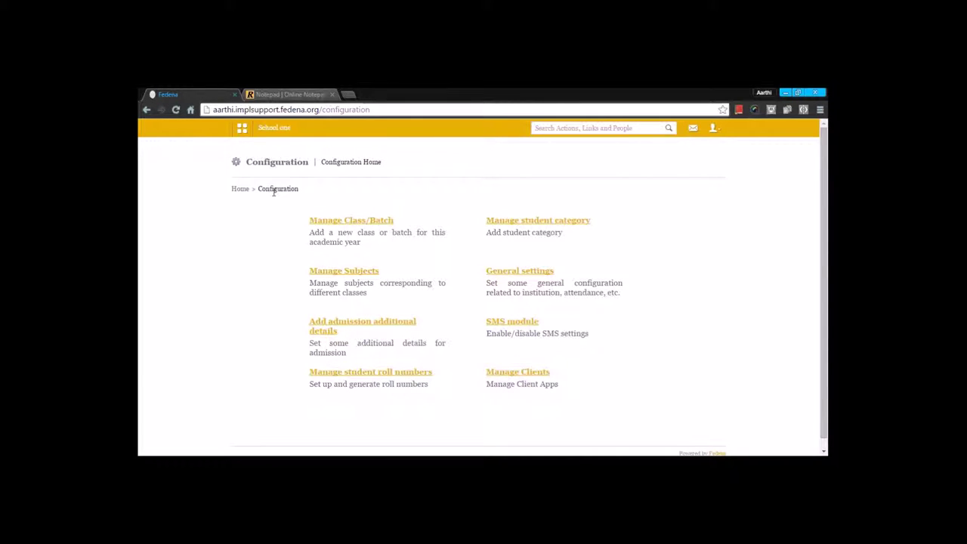
left_click(318, 273)
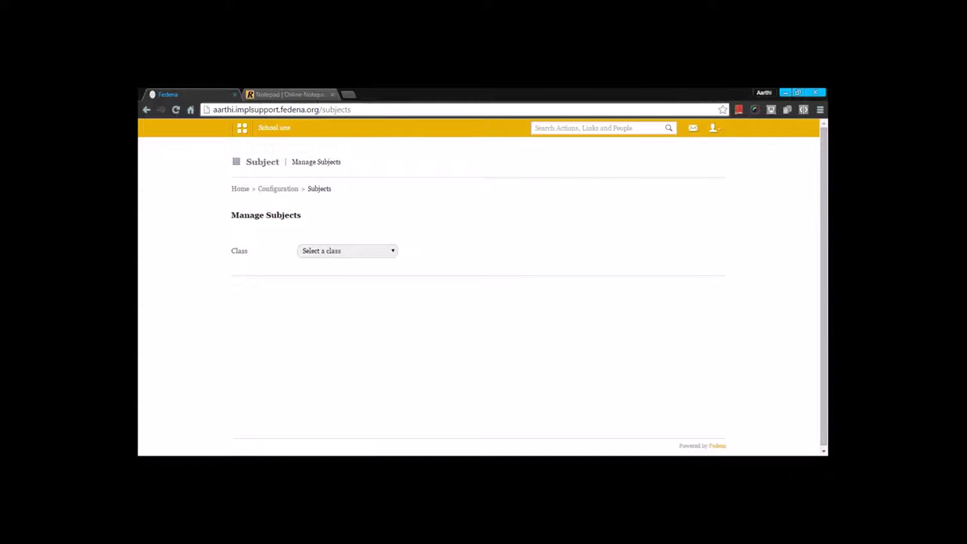
left_click(335, 253)
left_click(338, 295)
left_click(505, 254)
left_click(503, 272)
scroll(499, 267, "down", 1)
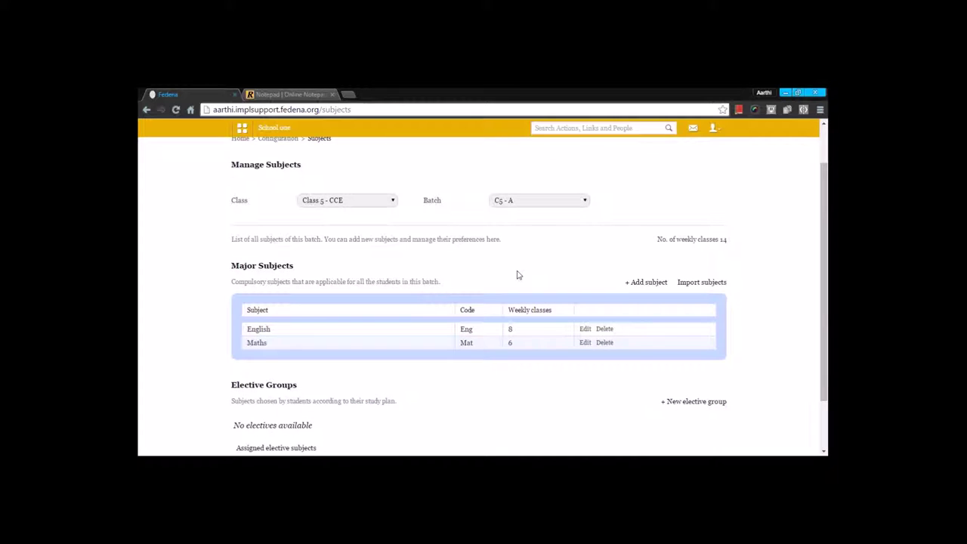
Draft a new subject Science with code Sci, 5 max weekly classes and ASL subject enabled, and close the form unsaved.
left_click(646, 282)
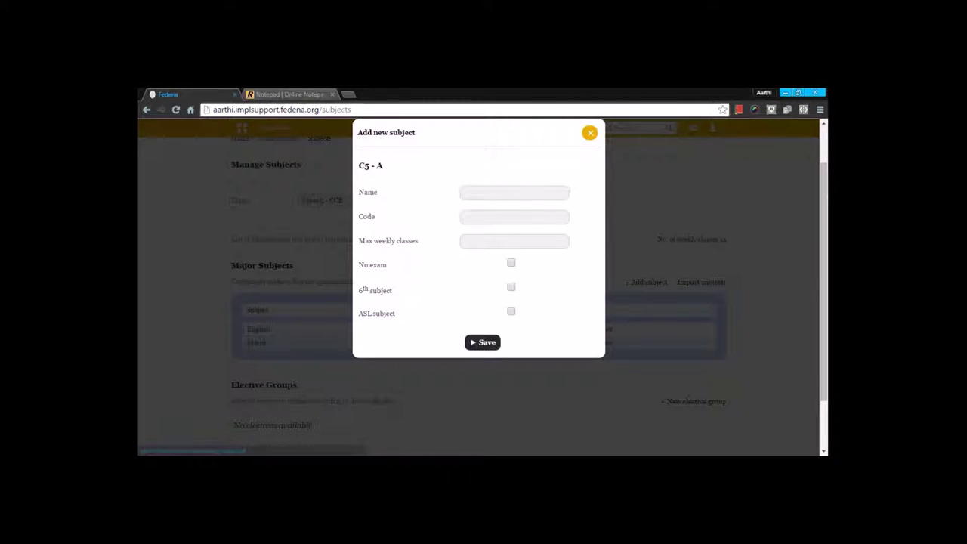
left_click(544, 191)
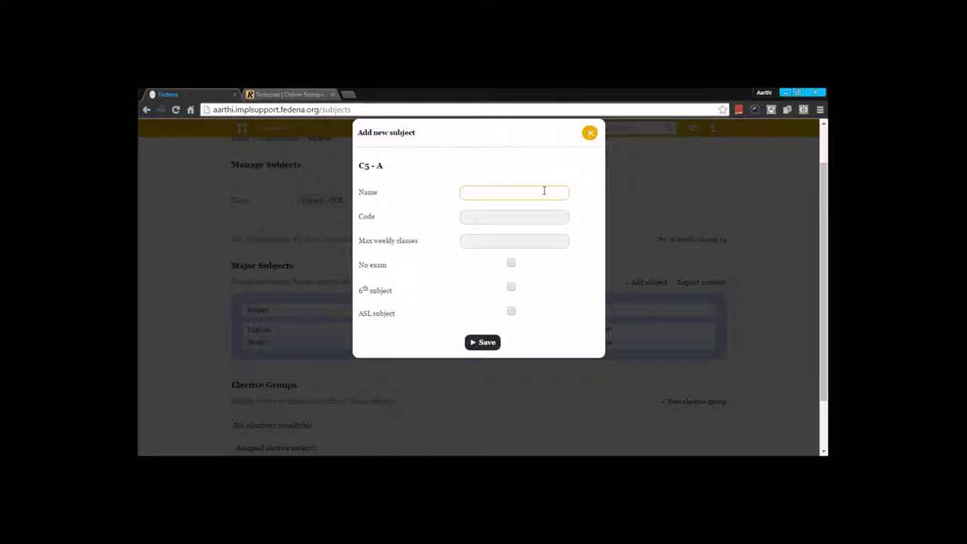
type("Scien")
left_click(536, 207)
left_click(527, 219)
type("Sci")
key("Tab")
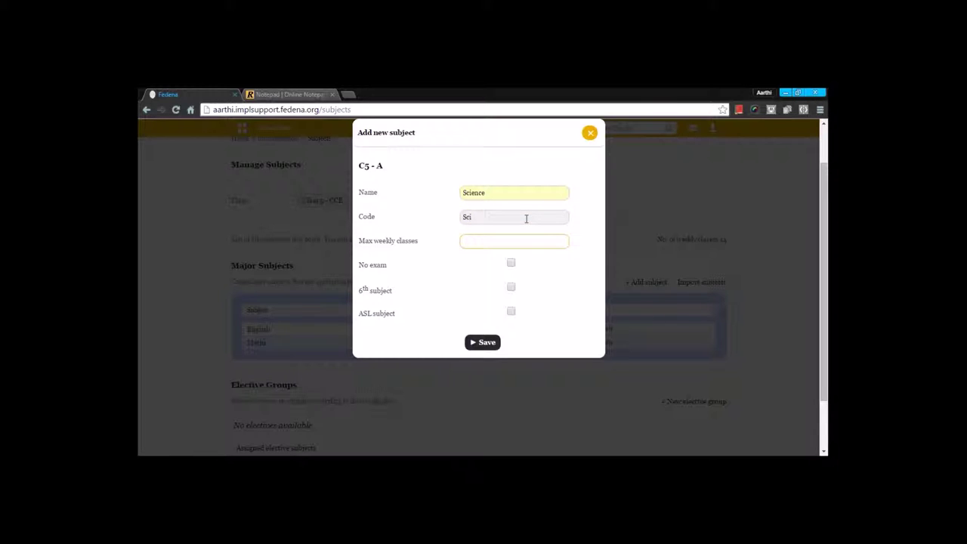
type("5")
left_click(510, 256)
left_click(511, 312)
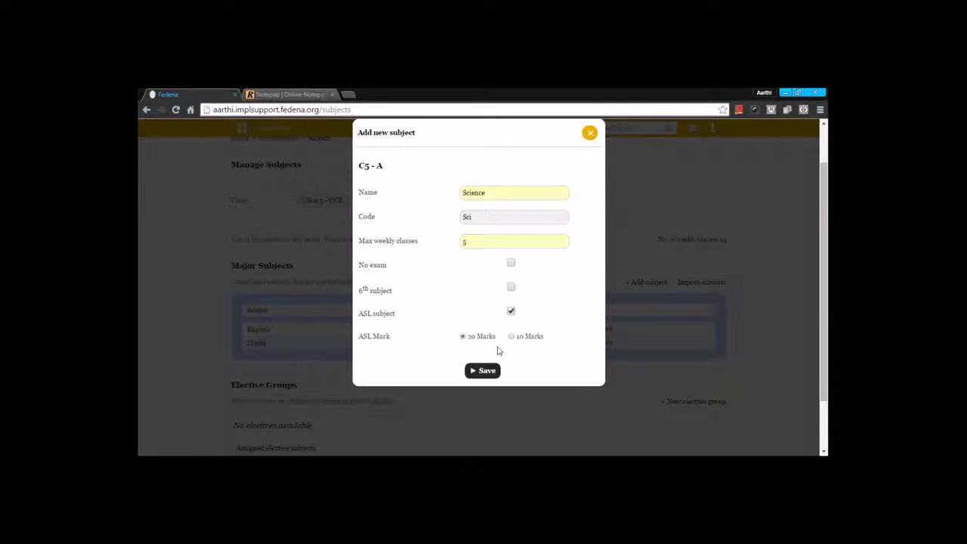
left_click(590, 132)
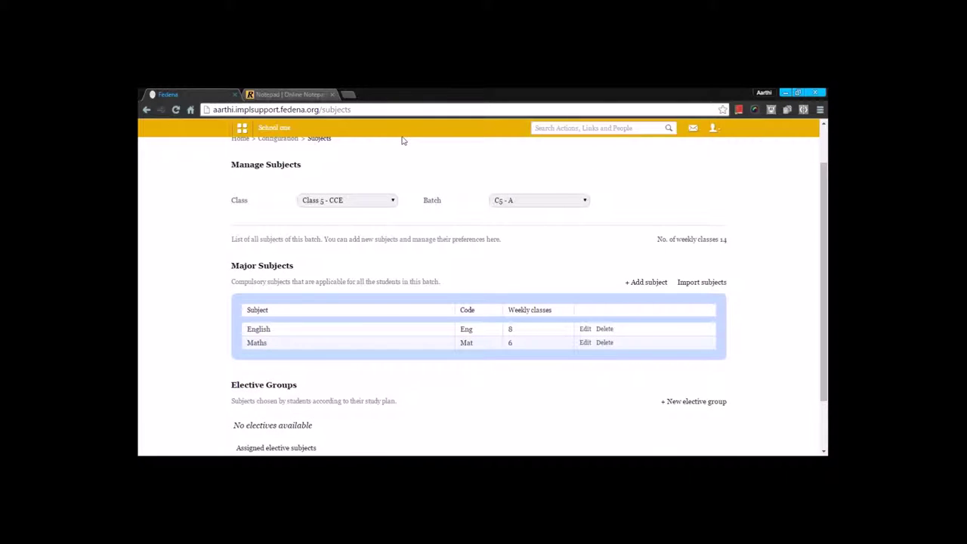
Open the CCE settings within the examination settings.
scroll(401, 140, "up", 2)
left_click(253, 130)
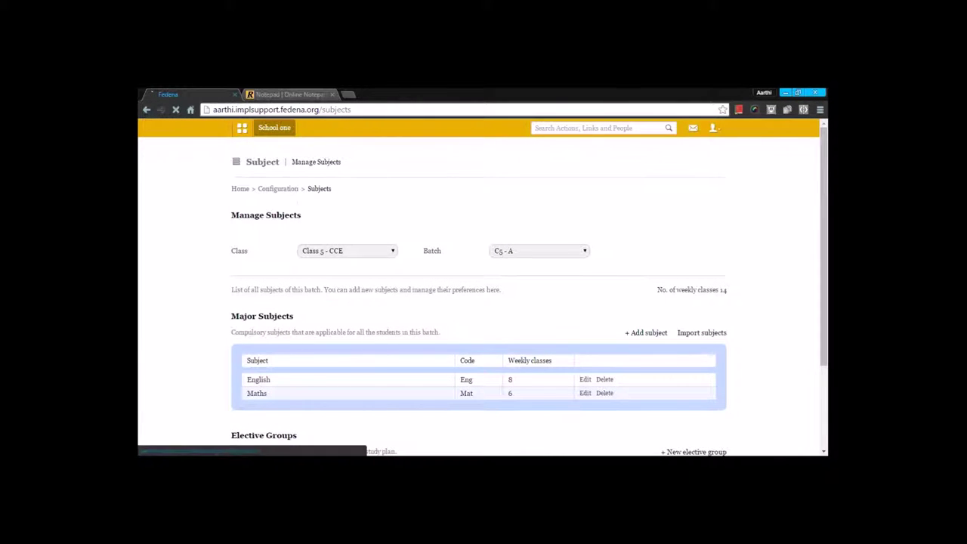
left_click(243, 128)
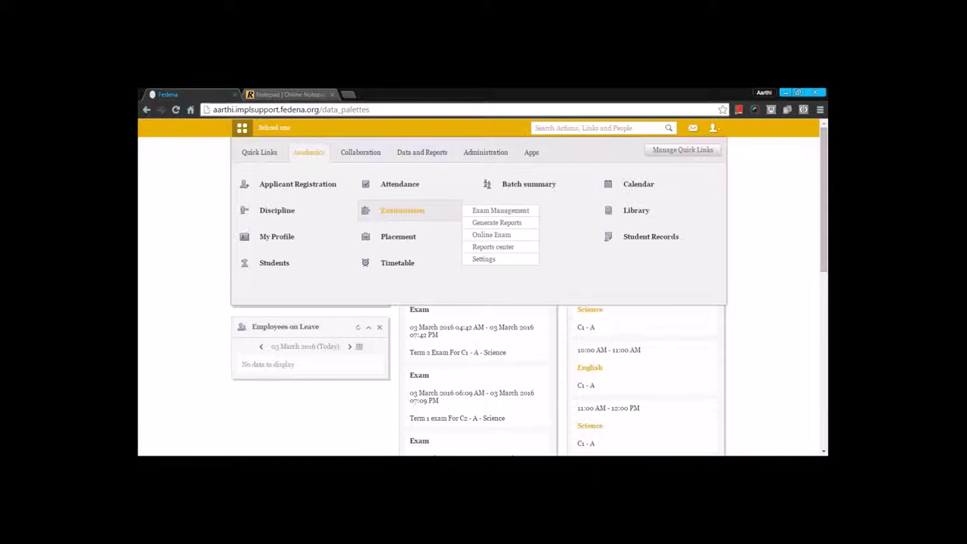
left_click(406, 214)
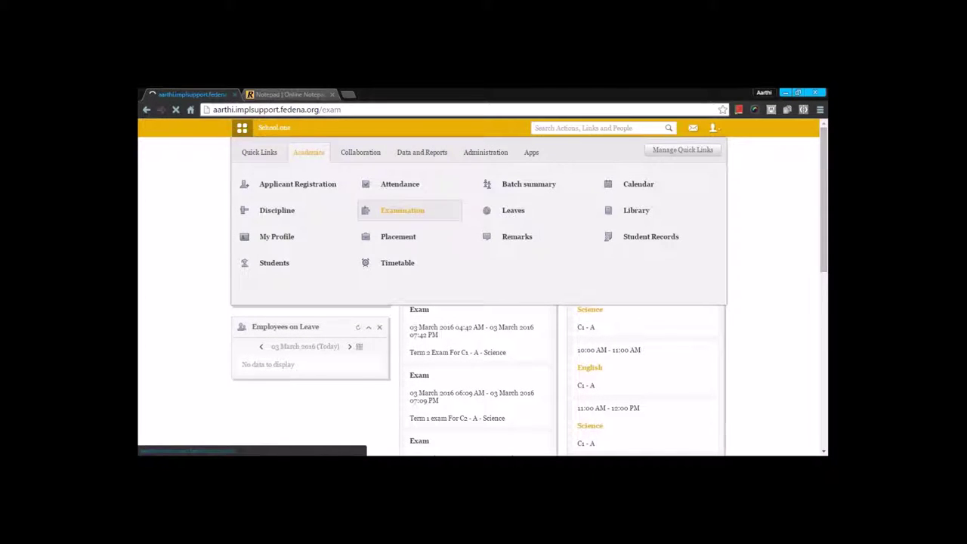
left_click(337, 221)
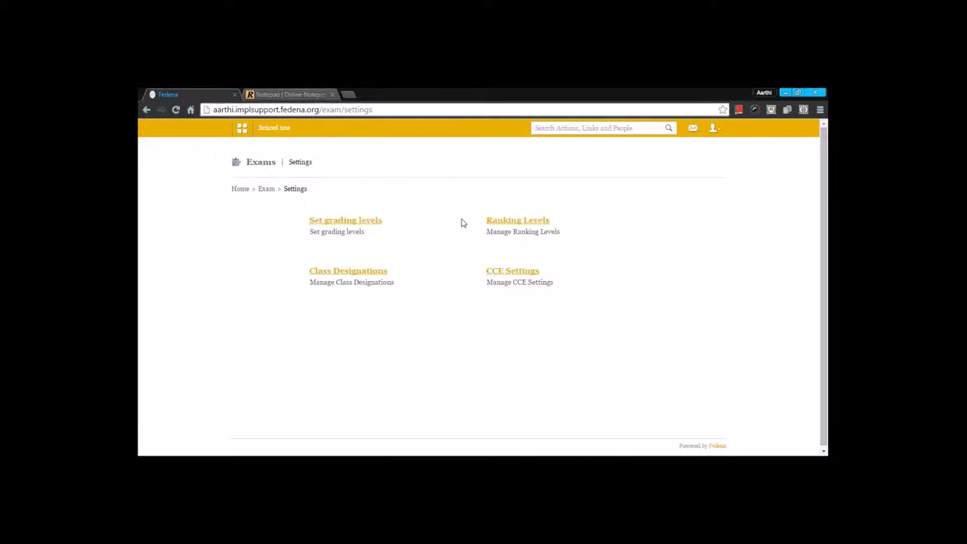
left_click(512, 271)
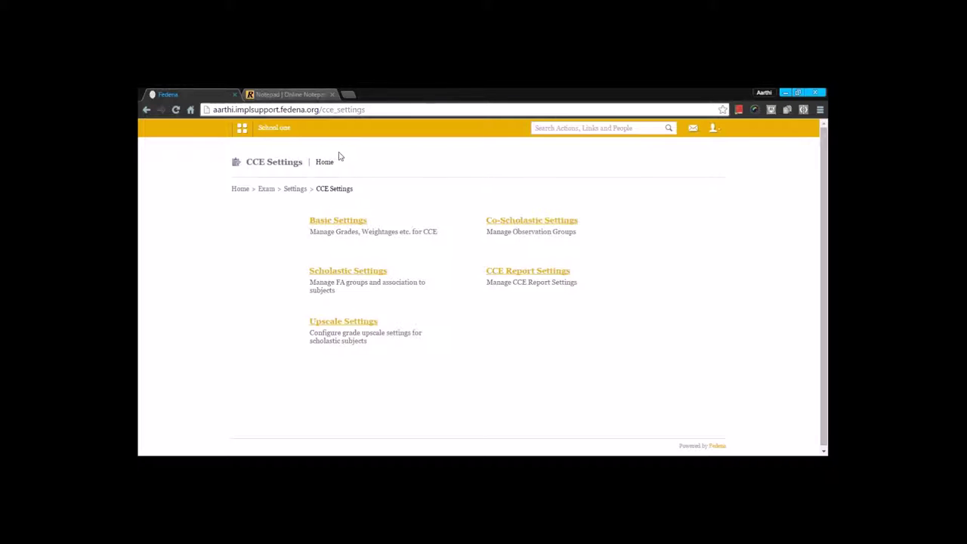
Switch to the online notepad and write "Normal" under scholastic and "co curricular subjects" under co scholastic.
left_click(303, 95)
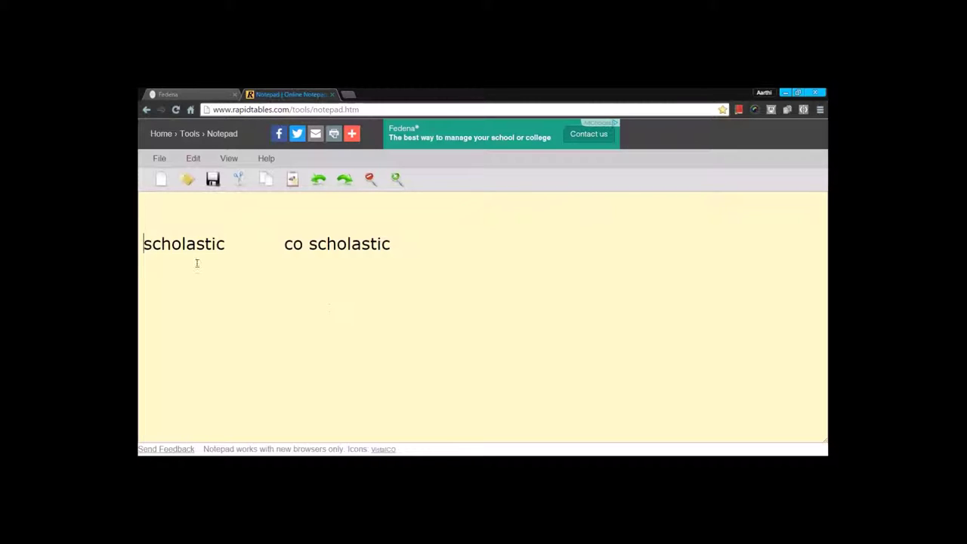
left_click(167, 272)
type("Normal")
key("Tab")
key("Tab")
type("co curri")
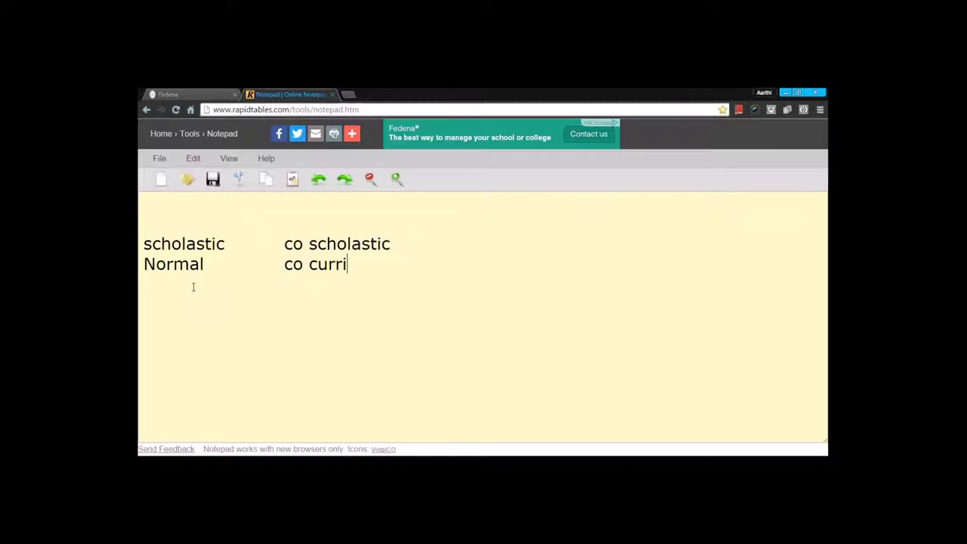
type("cular subjects")
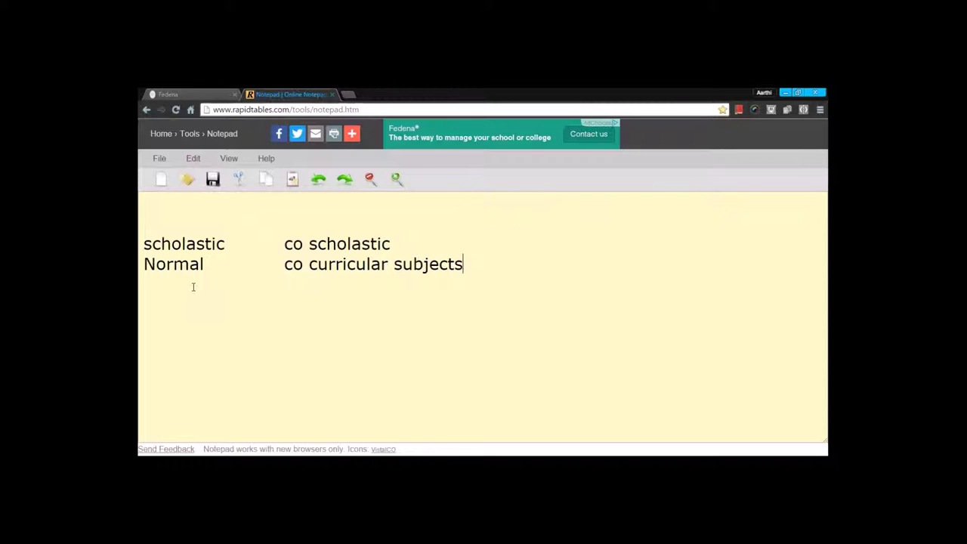
Add a row to the notes with "9 point" for scholastic and "5 point" for co scholastic.
key("Return")
type("9 point")
key("Tab")
type("5 point")
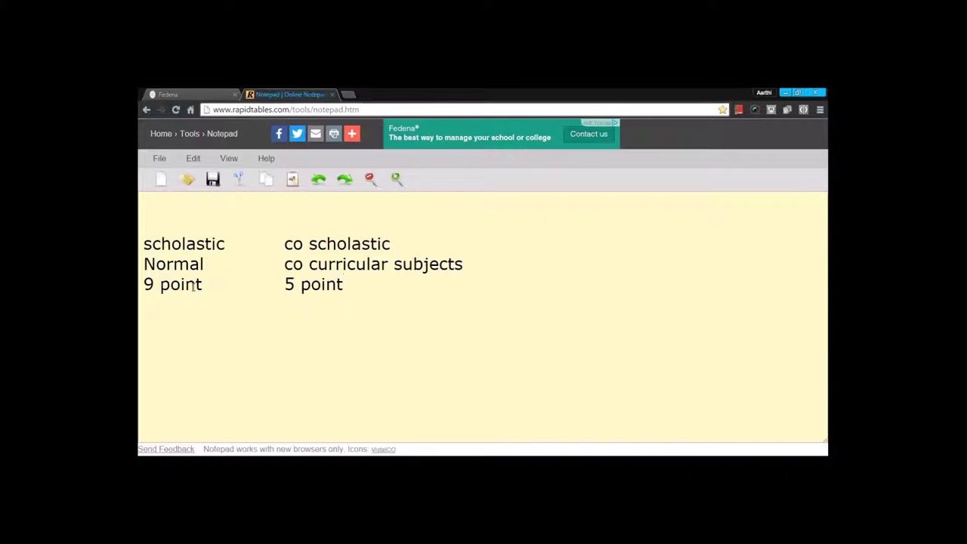
Note the scholastic exam types "FA & SA" and their weightages "10FA & 30 SA" below the comparison.
key("Return")
type("FA & SA")
key("Return")
key("Return")
type("10")
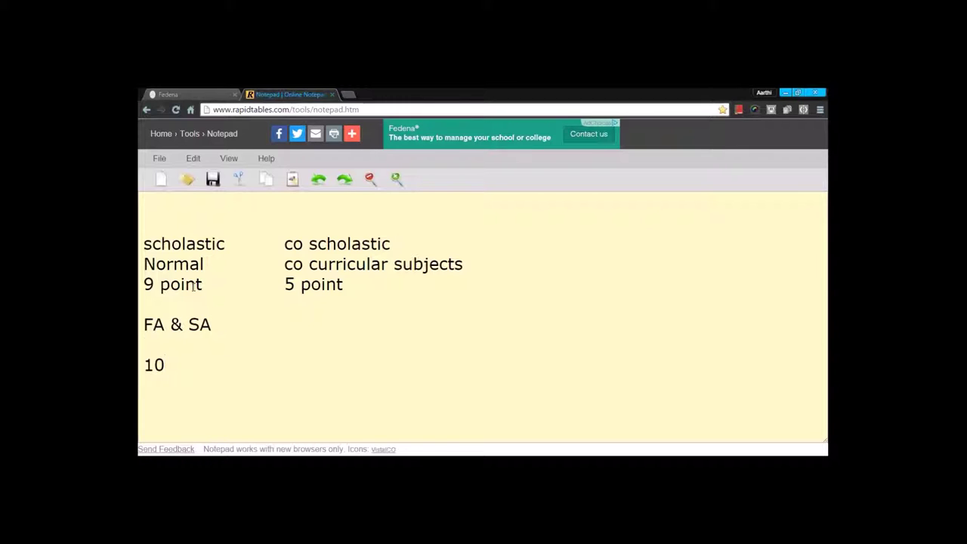
type("FA & 30 SA ")
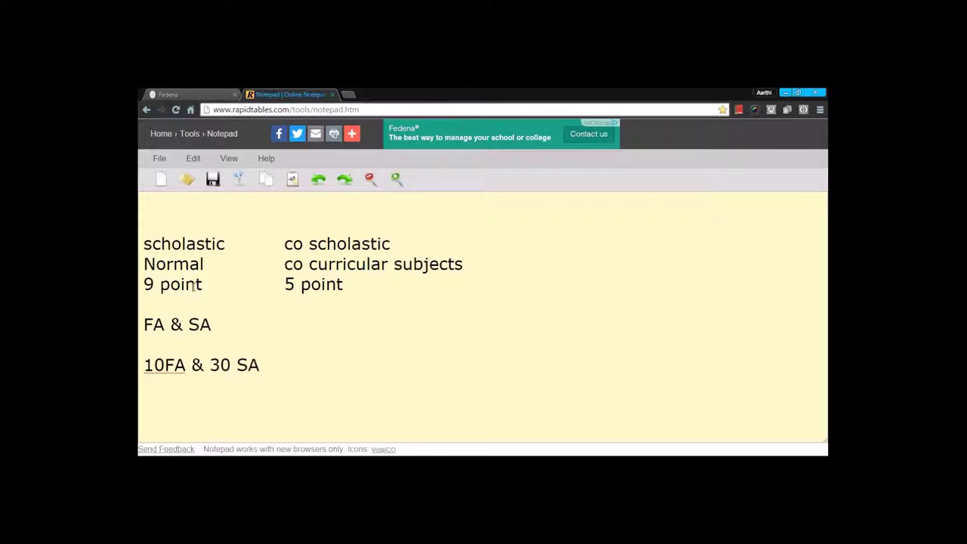
Write the term formula "2 FA+1 SA= 10 FA+10FA+30 SA= 50 -TERM 1" under the weightages note.
type("2 FA+1 SA= ")
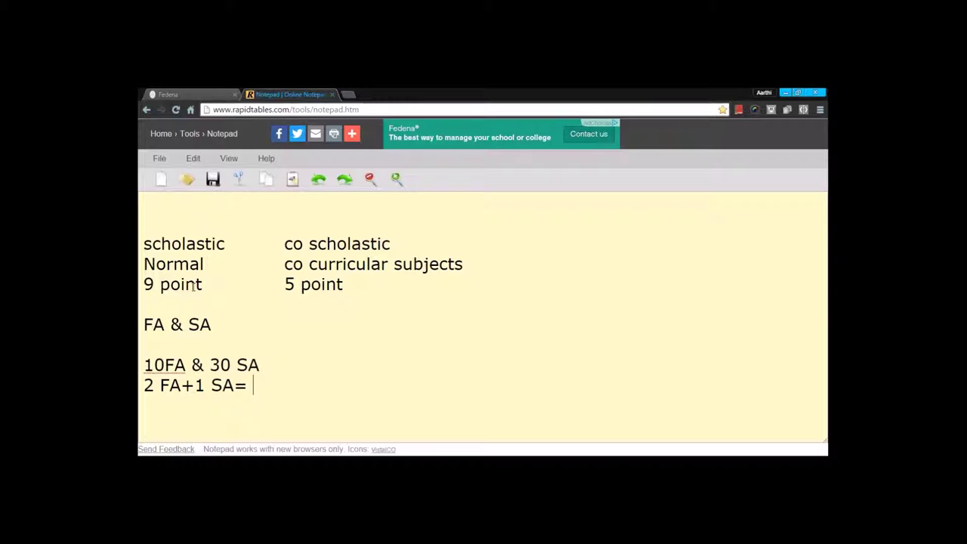
type("10 FA+10FA+30 SA= 50")
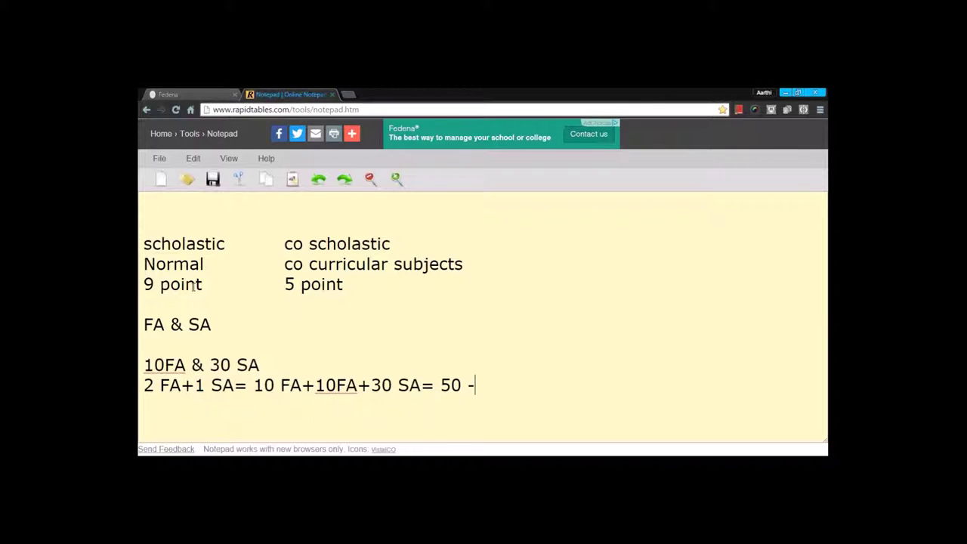
type("TERM 1")
Switch back to Fedena, view the grades of the Co - Scholastic Grade set, and return to the CCE basic settings.
left_click(192, 90)
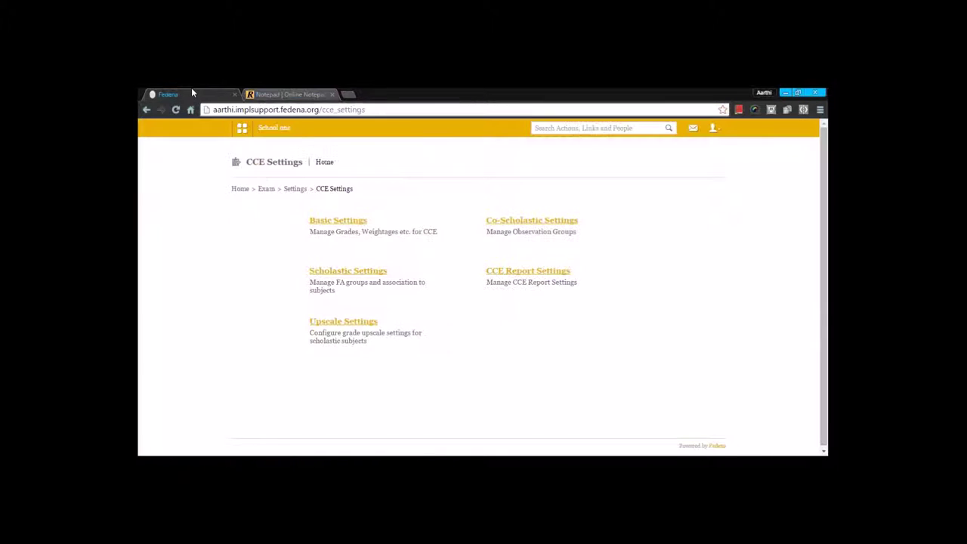
left_click(323, 224)
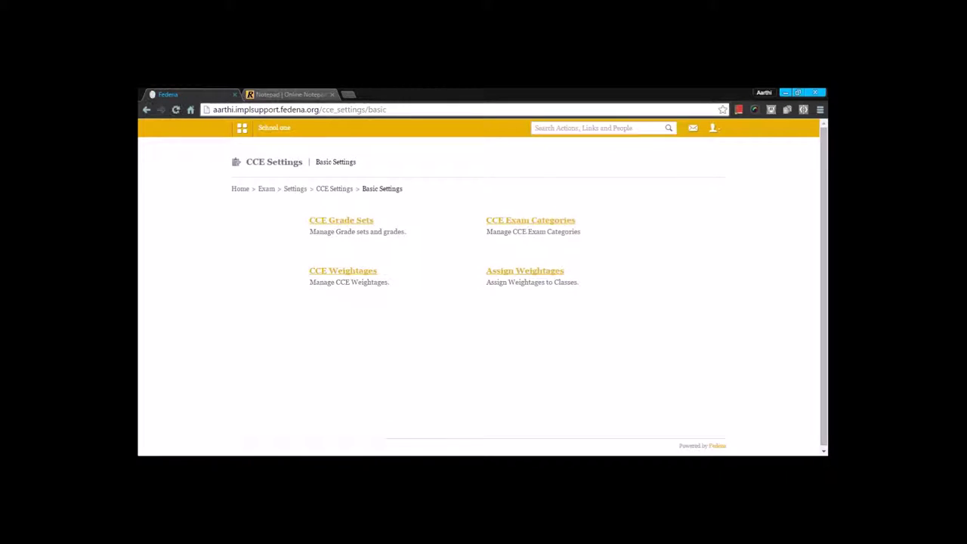
left_click(341, 220)
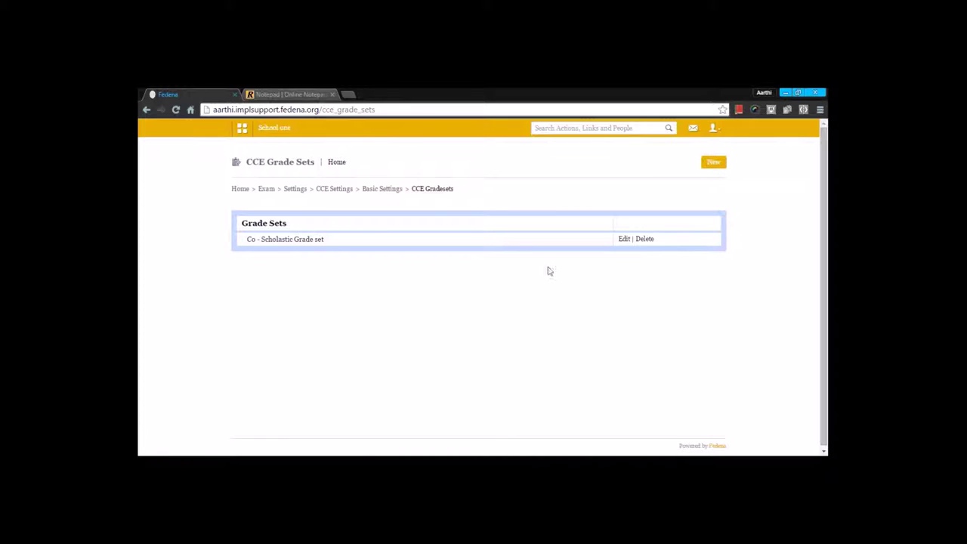
left_click(623, 240)
left_click(488, 204)
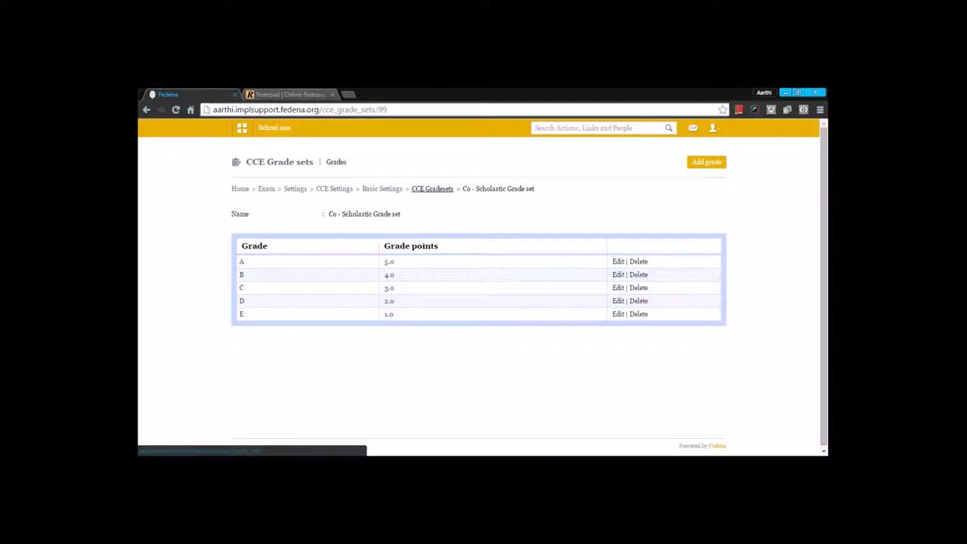
left_click(433, 189)
left_click(386, 192)
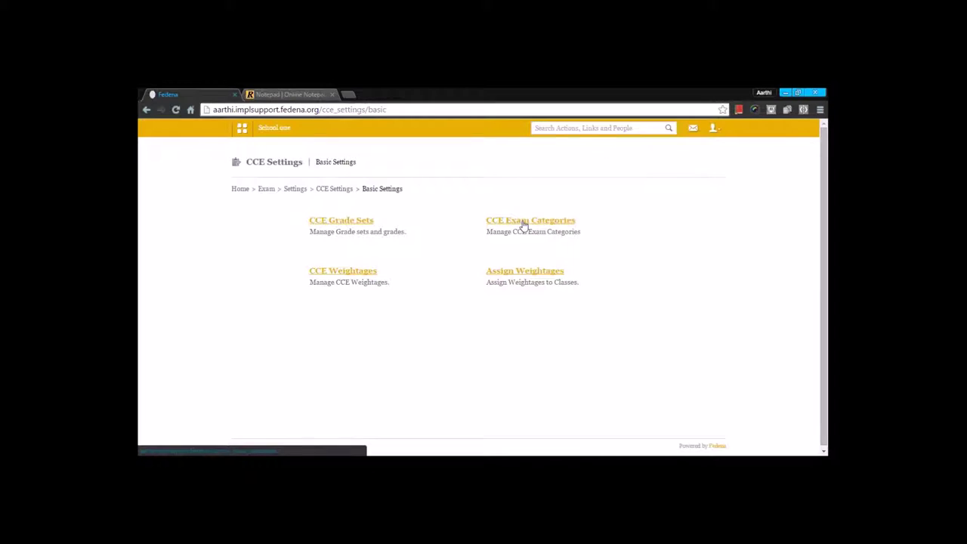
View the name and description of the Term 1 CCE exam category and close its form unchanged.
left_click(522, 226)
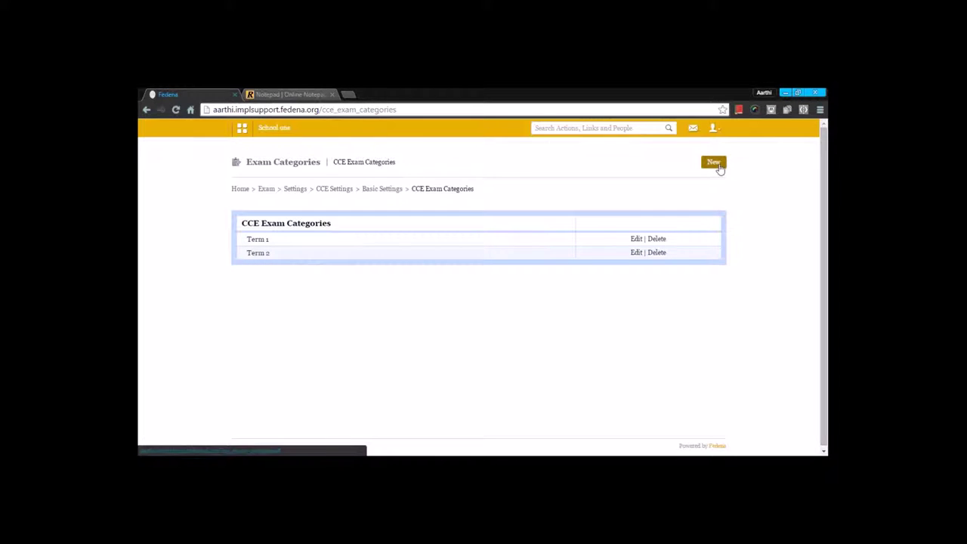
left_click(637, 239)
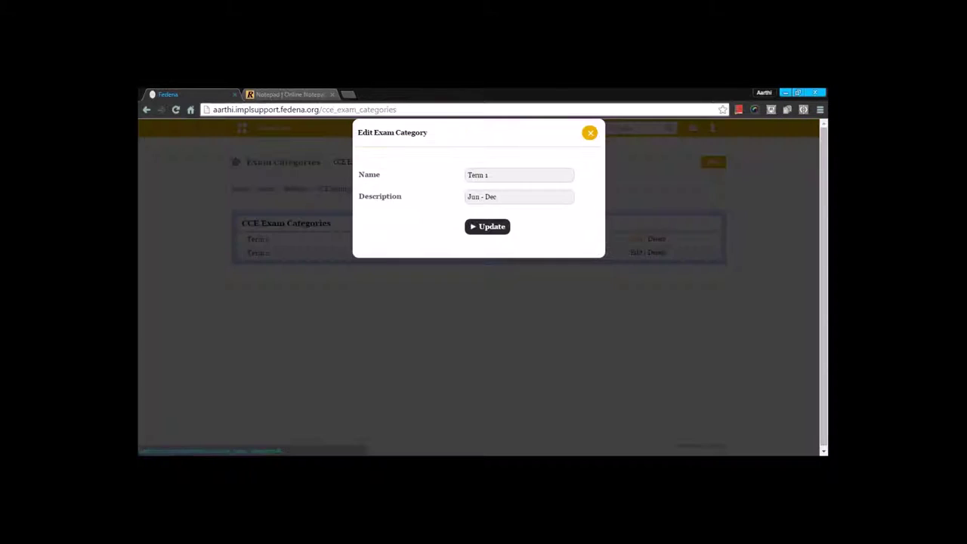
left_click(591, 134)
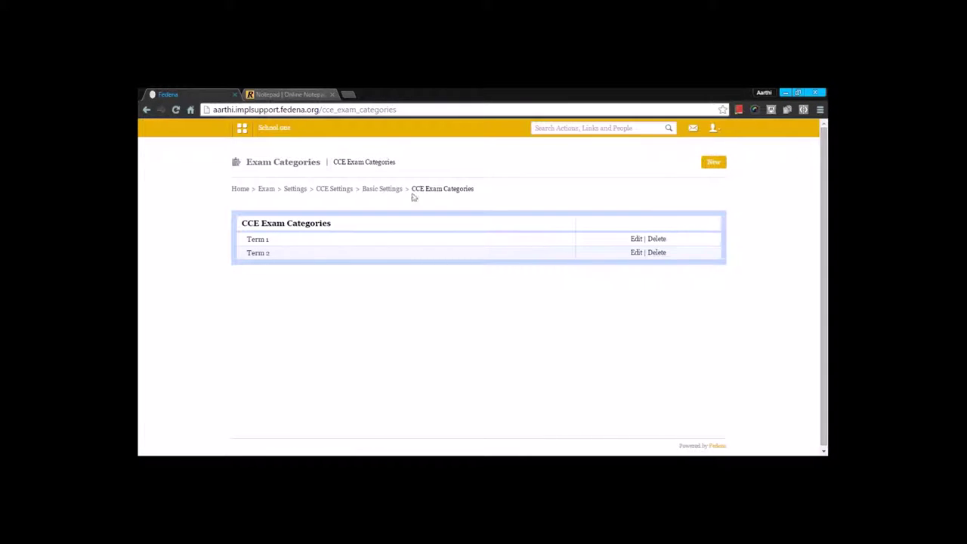
Examine the exam category options of the 10(FA) Term 1 entry in the CCE Weightages, and close its form unchanged.
left_click(380, 191)
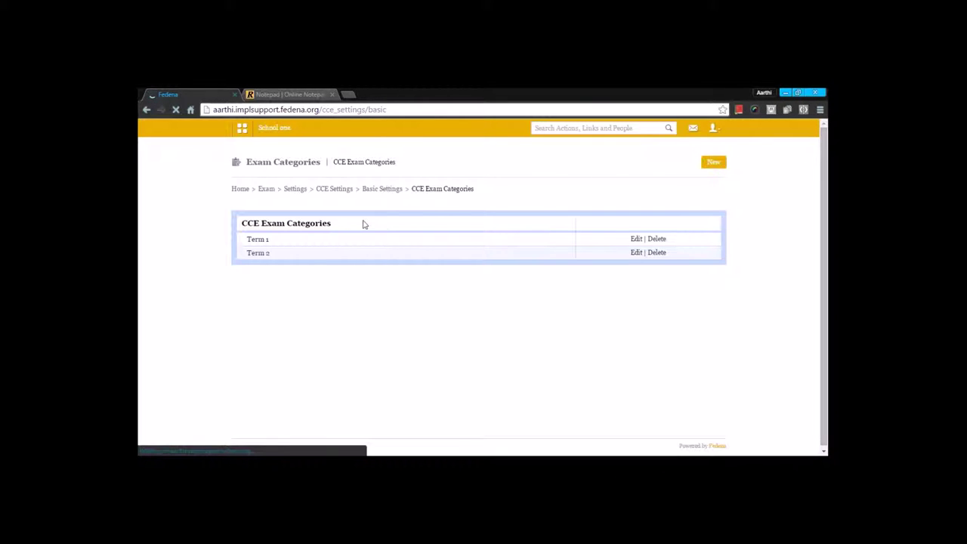
left_click(352, 271)
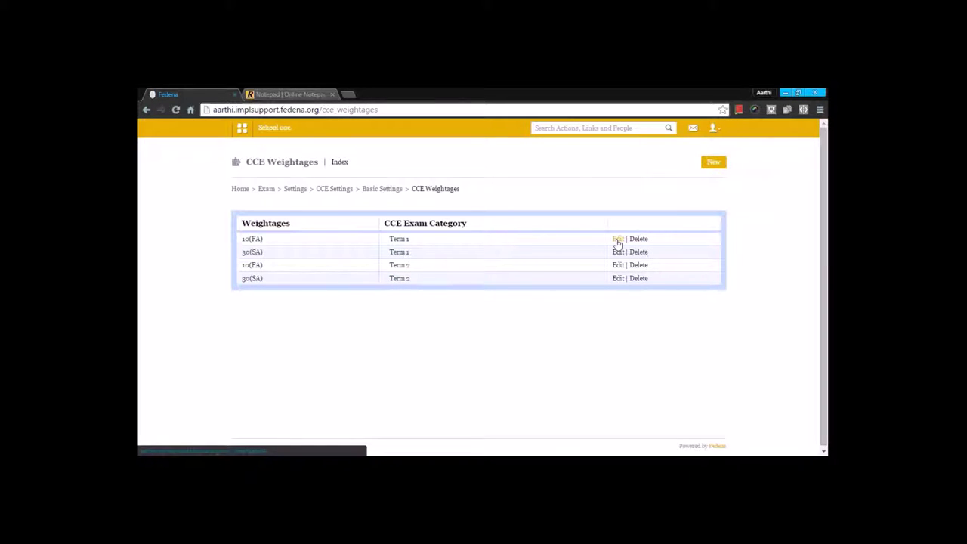
left_click(618, 241)
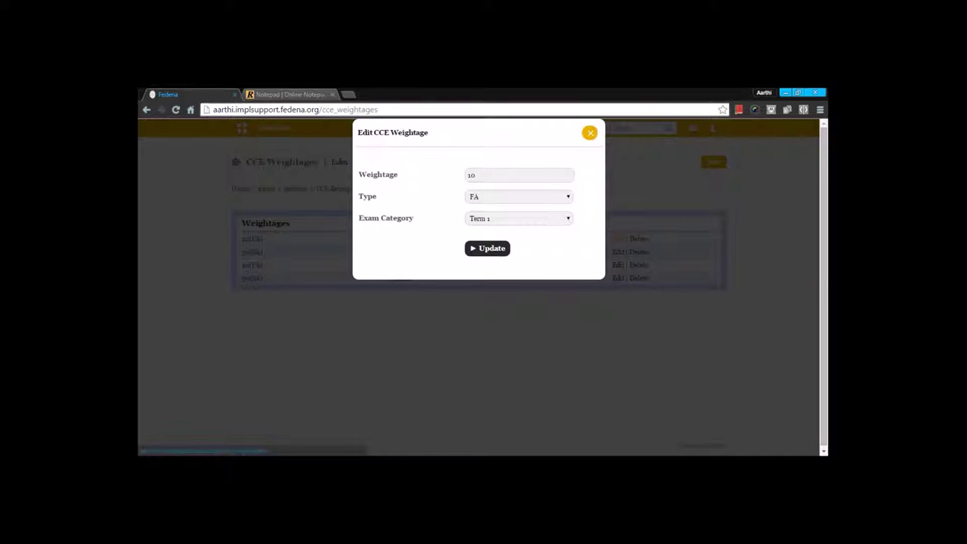
left_click(566, 221)
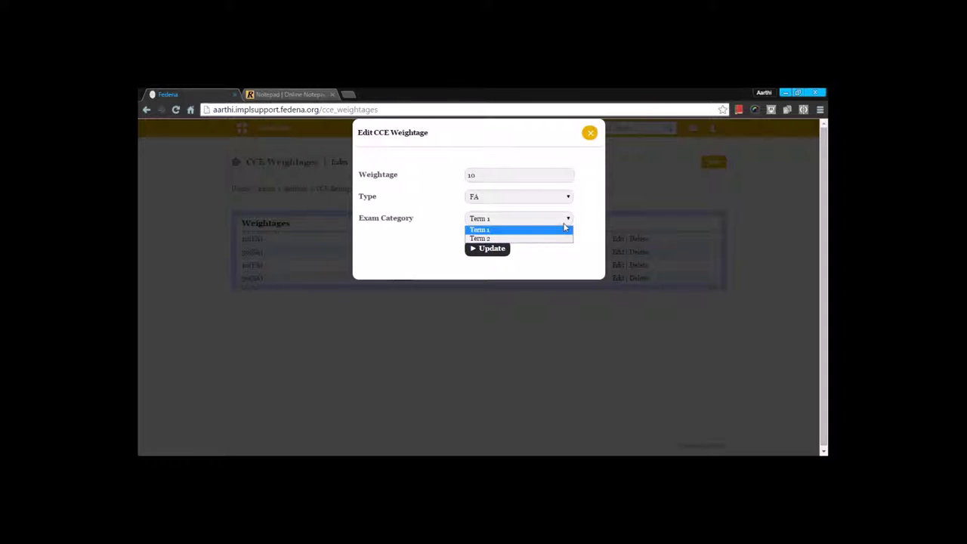
left_click(590, 134)
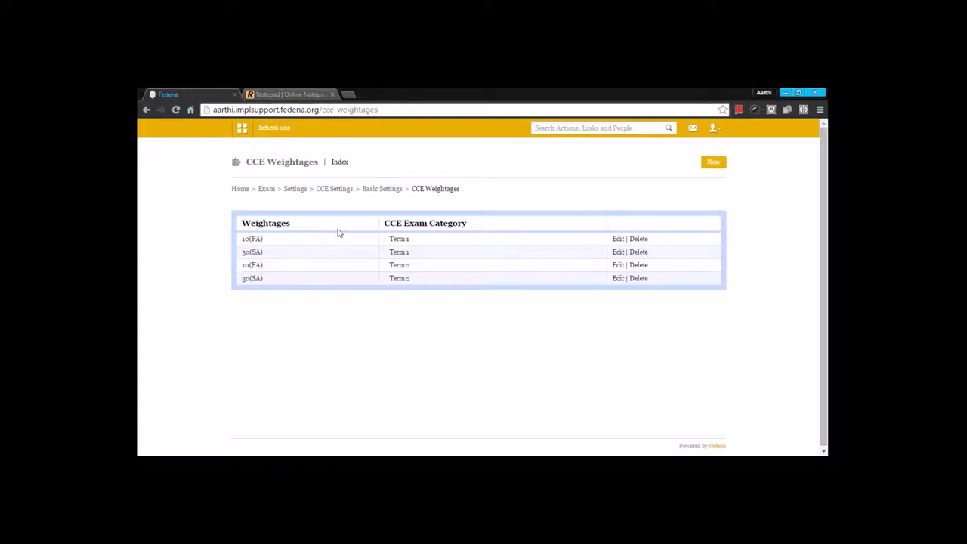
Assign the 10(FA) and 30(SA) weightages of Term 1 and Term 2 to Class 5 - CCE and save the assignment.
left_click(389, 189)
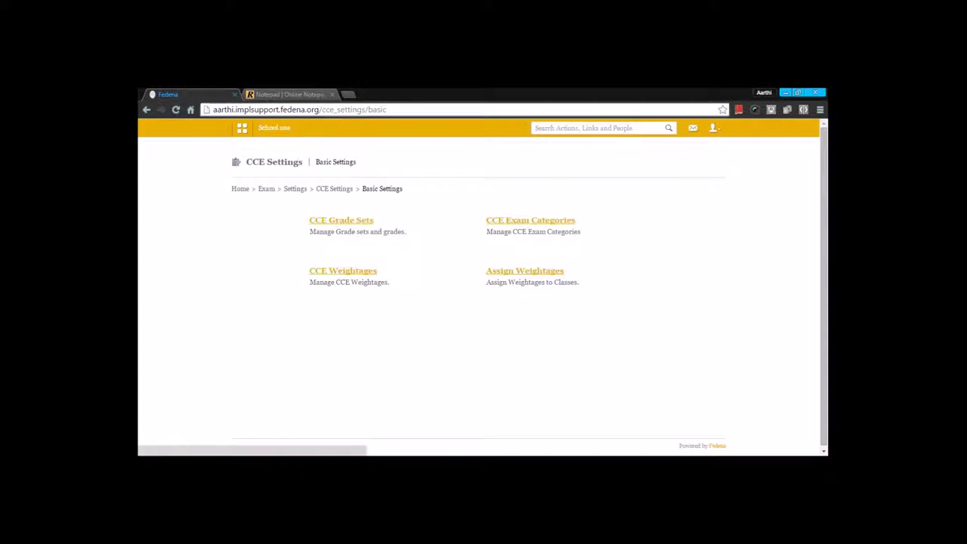
left_click(504, 271)
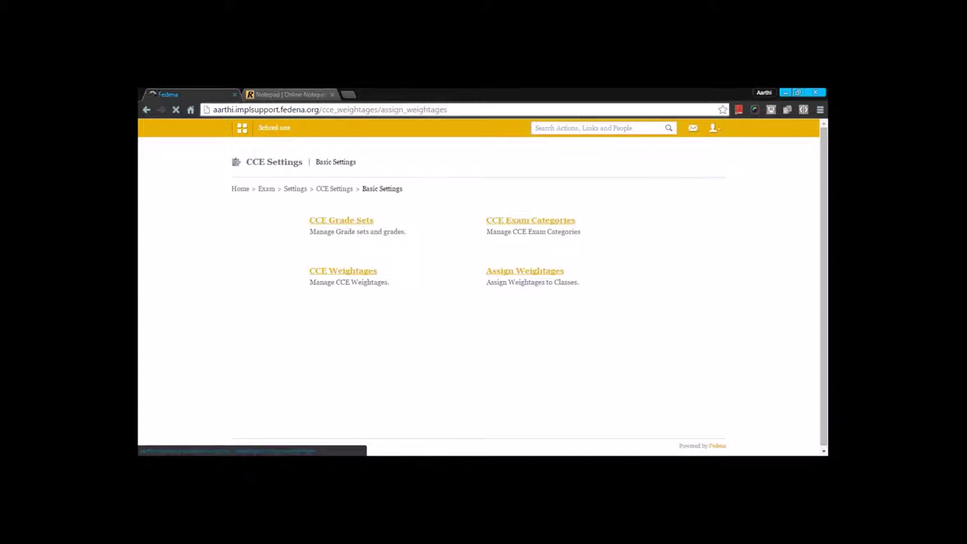
left_click(412, 223)
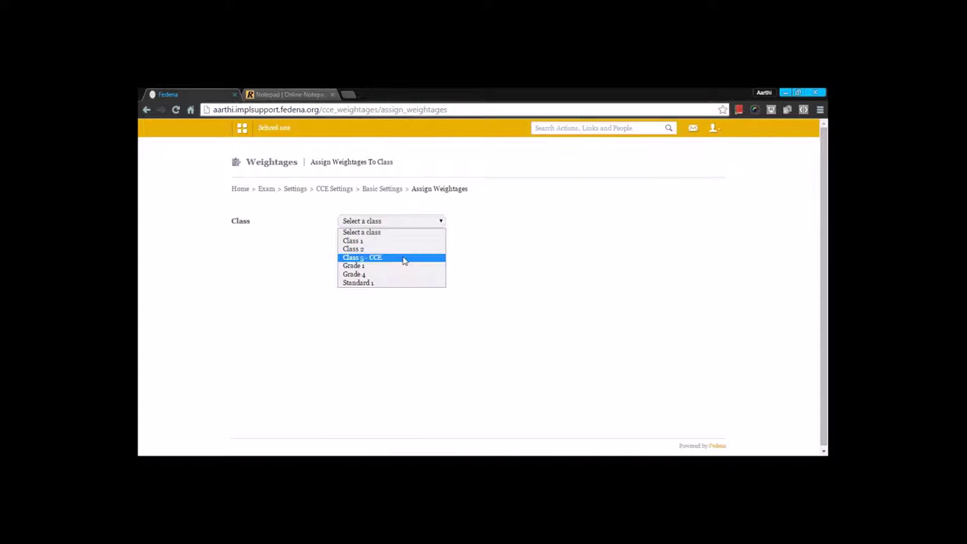
left_click(409, 258)
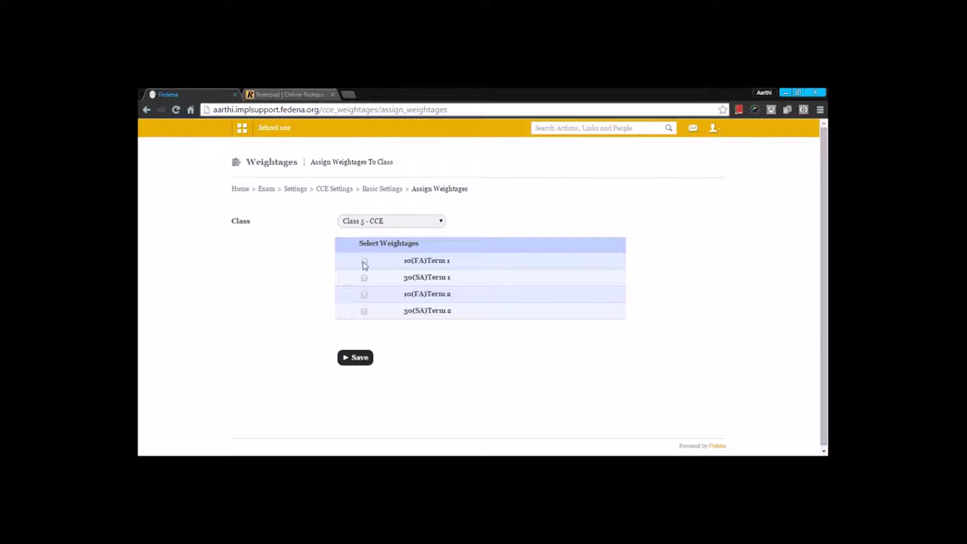
left_click(364, 277)
left_click(364, 294)
left_click(367, 315)
left_click(359, 358)
In the Co-Scholastic Items, examine the Thinking Skills group's grade set and assessment type options, and close its form unchanged.
left_click(381, 189)
left_click(349, 192)
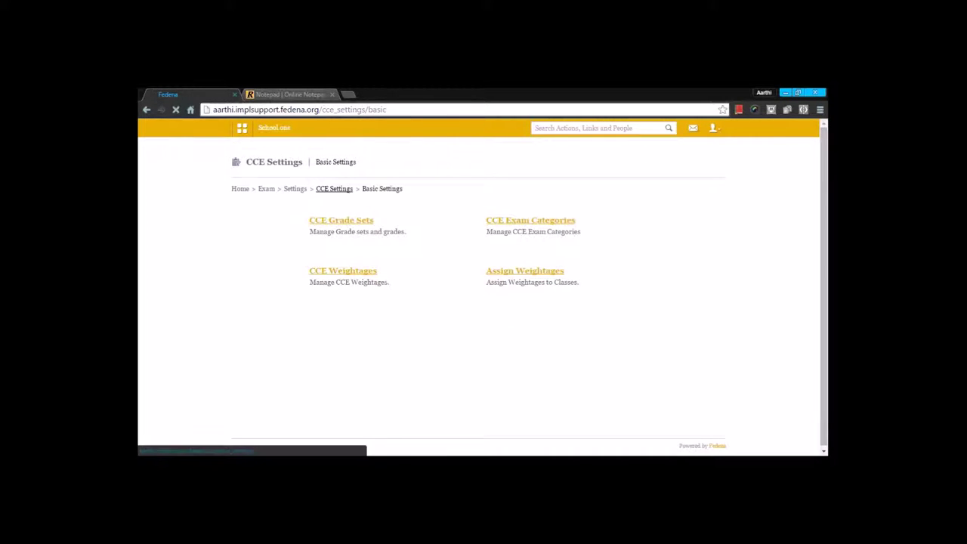
left_click(532, 220)
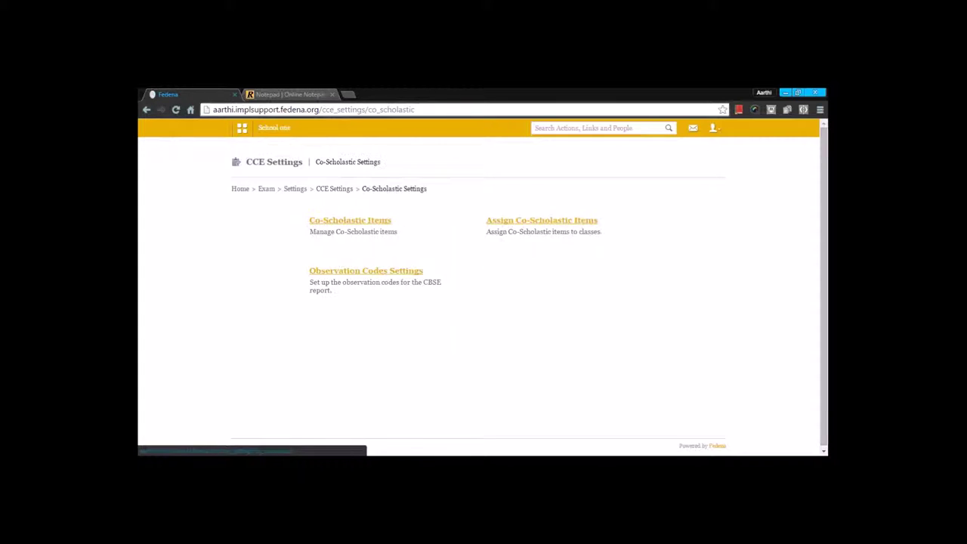
left_click(384, 223)
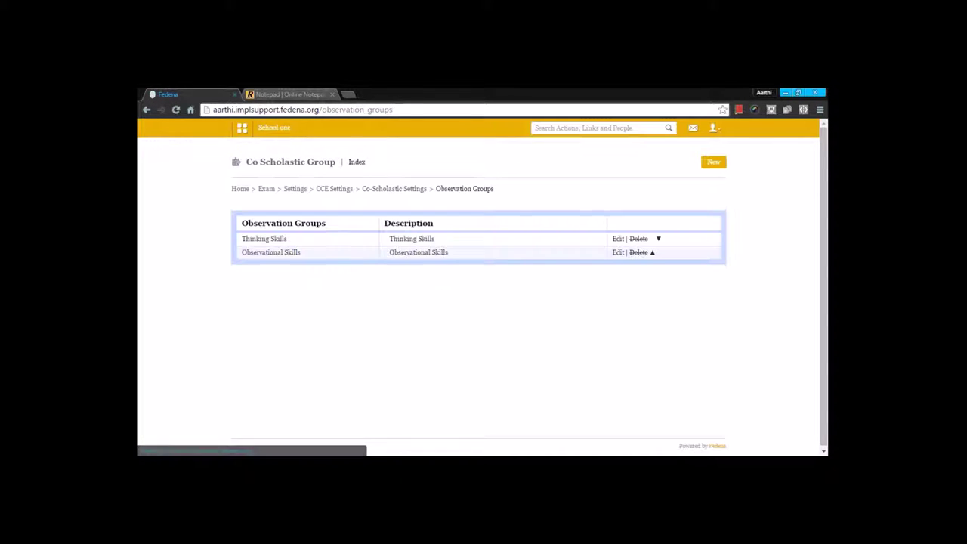
left_click(714, 163)
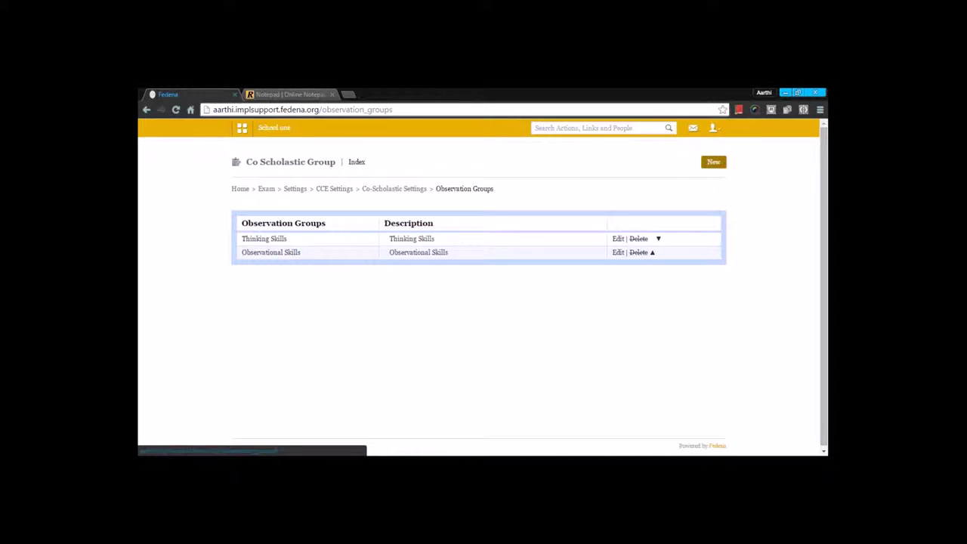
left_click(618, 238)
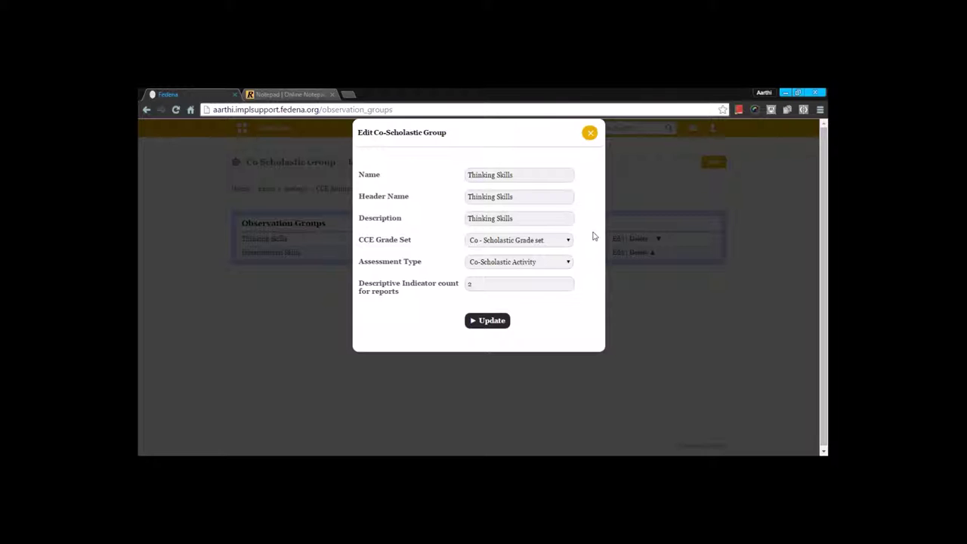
left_click(572, 242)
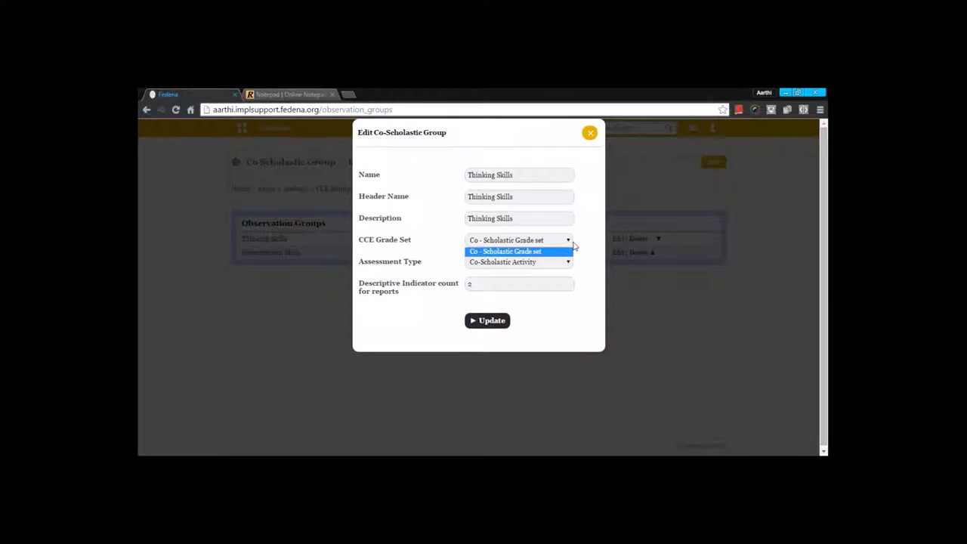
left_click(583, 233)
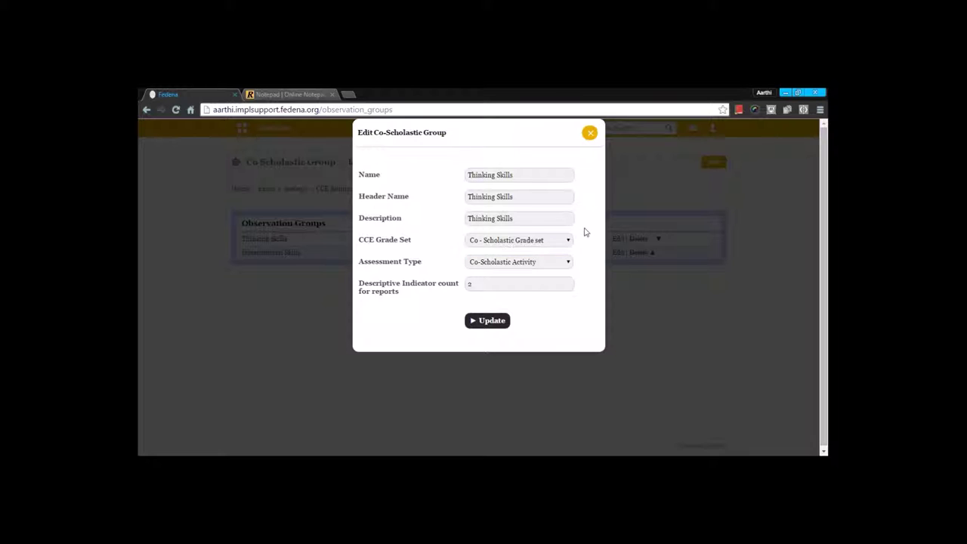
left_click(561, 262)
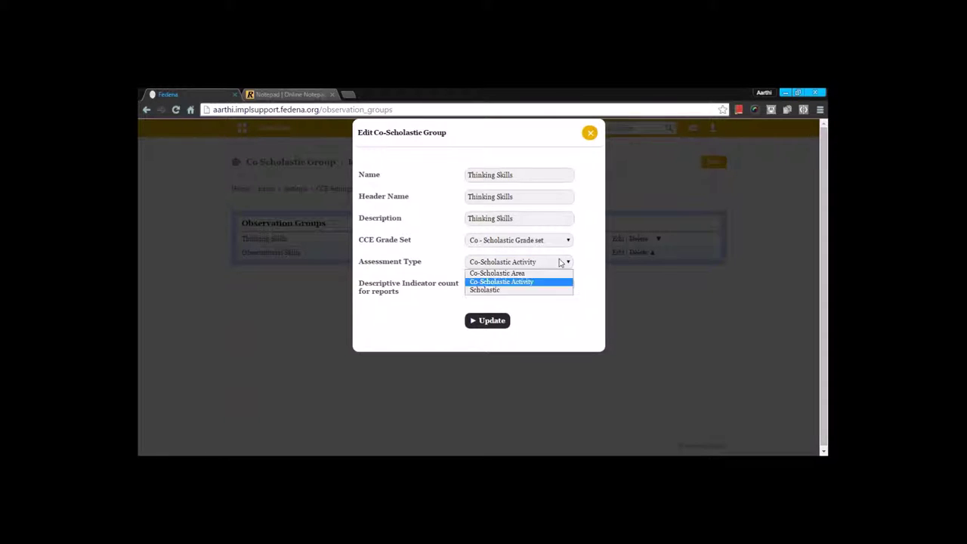
left_click(561, 262)
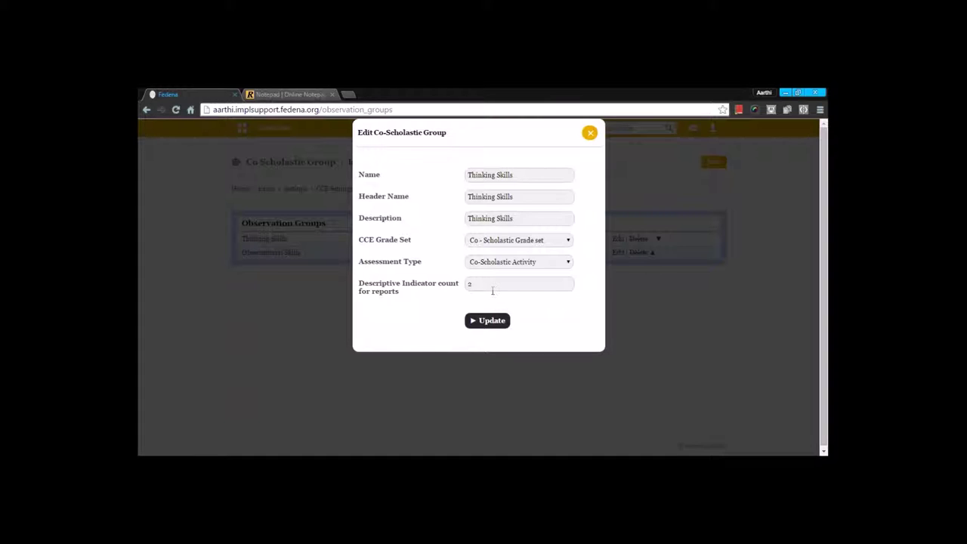
left_click(589, 134)
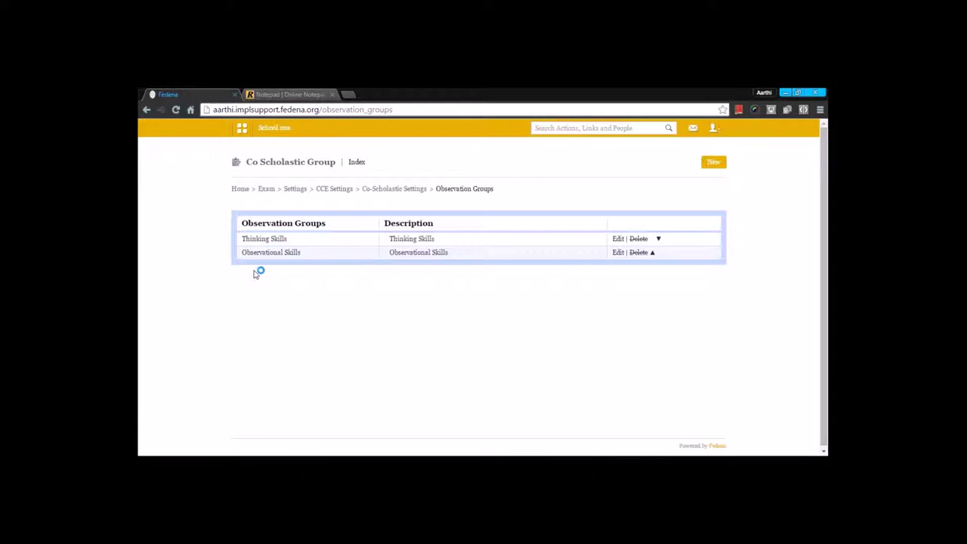
View the Thinking Skills criteria and the descriptive indicators of "The analysis of skills utilized for thinking".
left_click(254, 239)
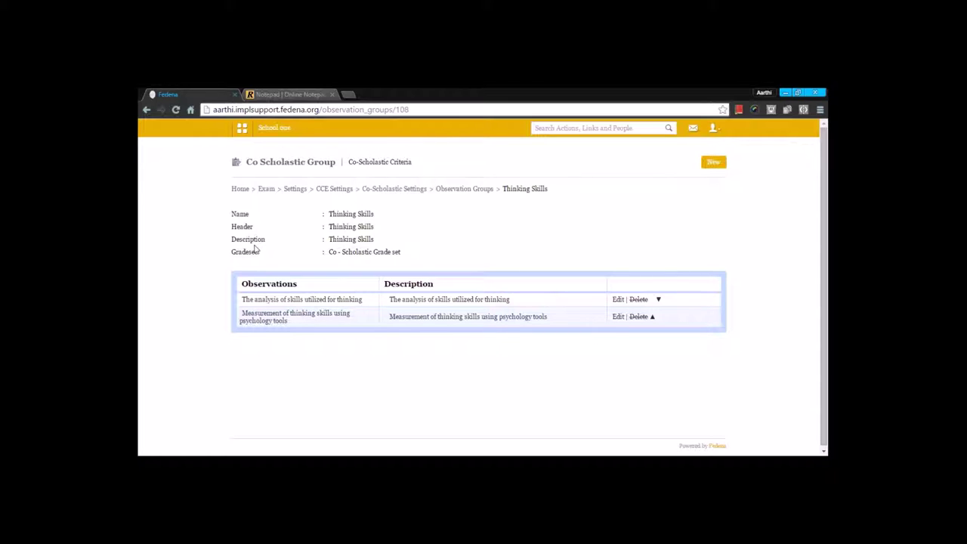
left_click(713, 162)
left_click(618, 300)
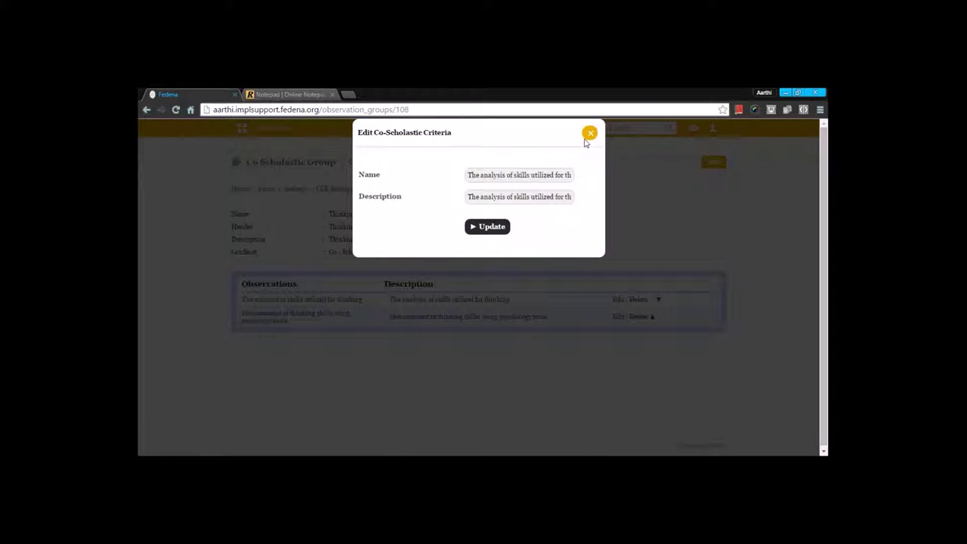
left_click(589, 136)
left_click(306, 300)
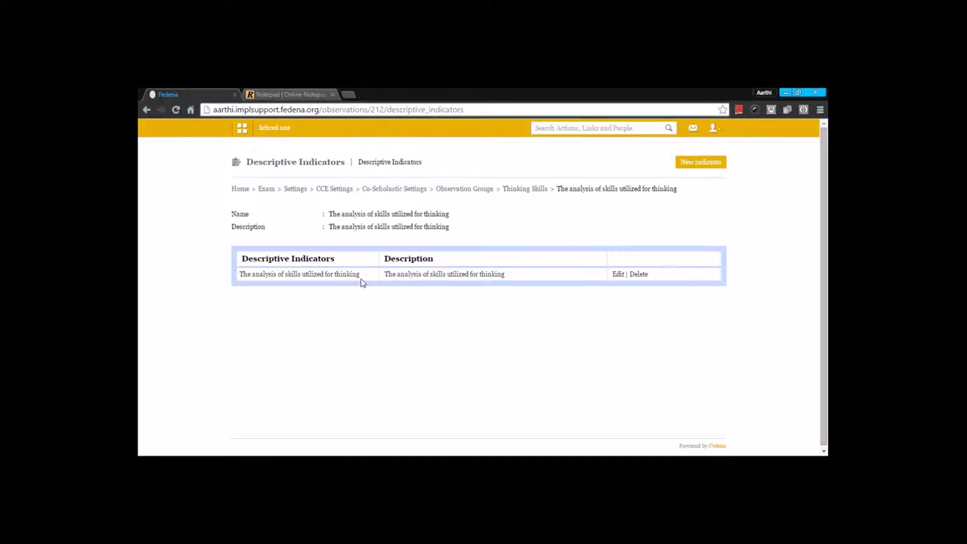
Assign the Thinking Skills and Observational Skills co-scholastic groups to Class 5 - CCE and save the assignment.
left_click(464, 189)
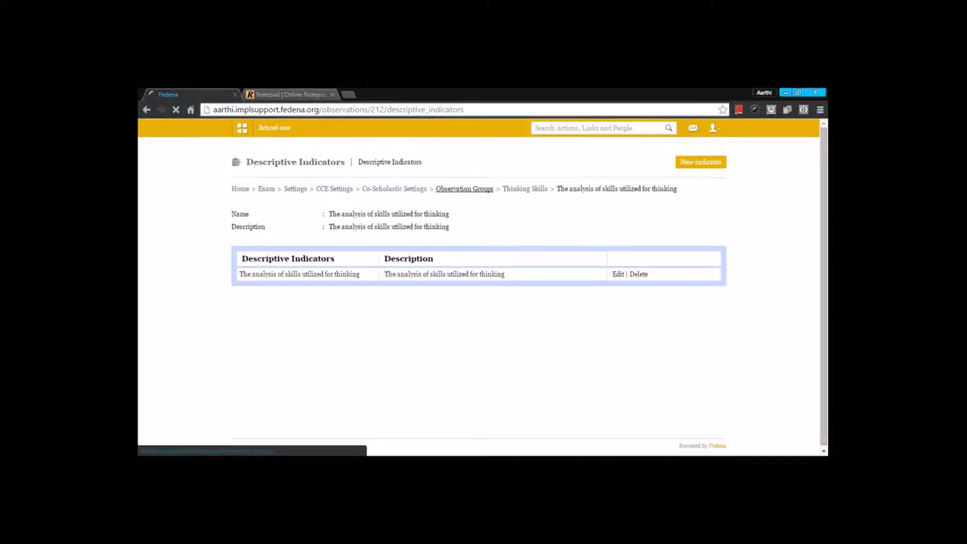
left_click(396, 191)
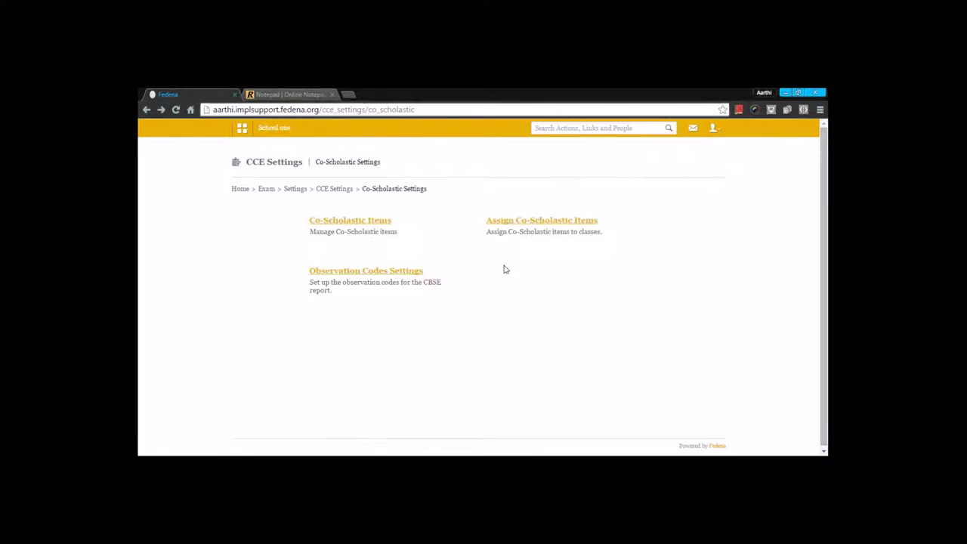
key("alt+Left")
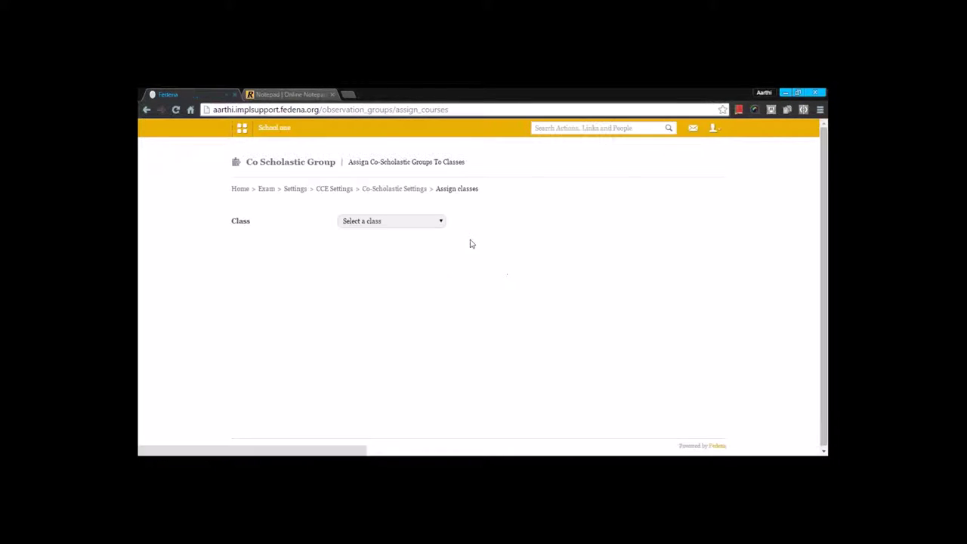
left_click(432, 226)
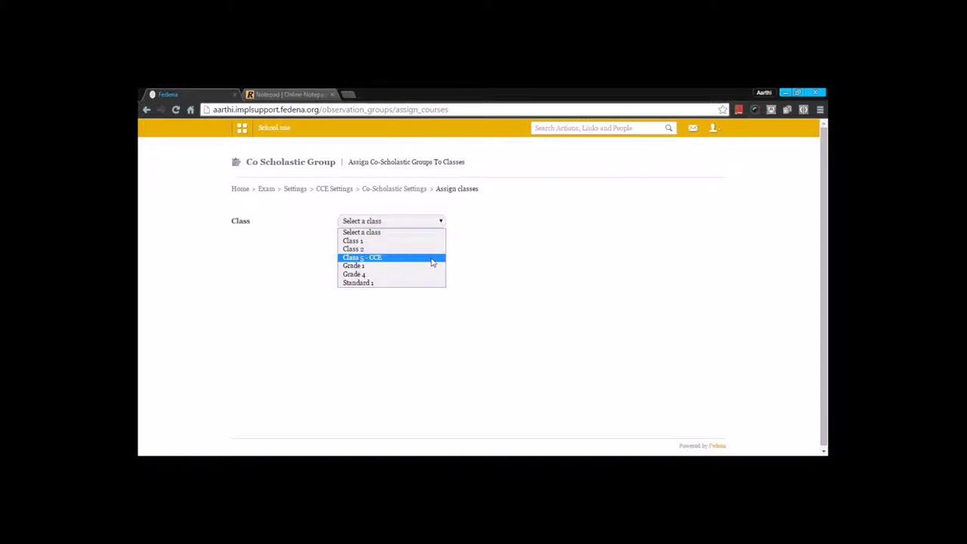
left_click(433, 260)
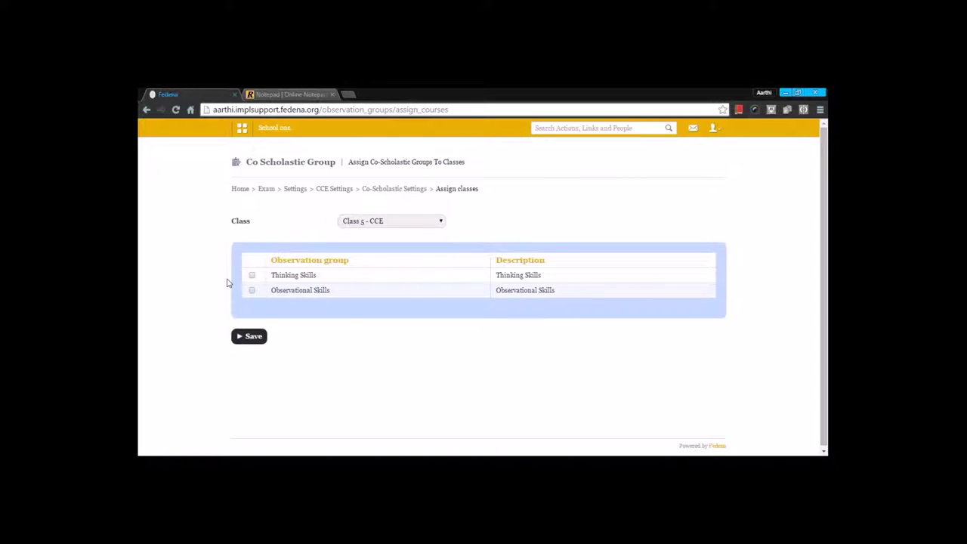
left_click(252, 275)
left_click(252, 292)
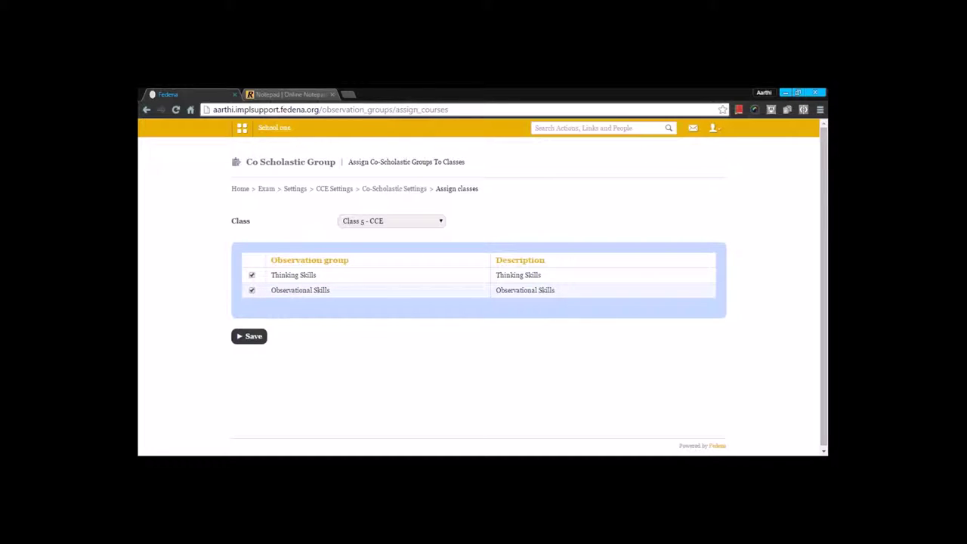
left_click(252, 338)
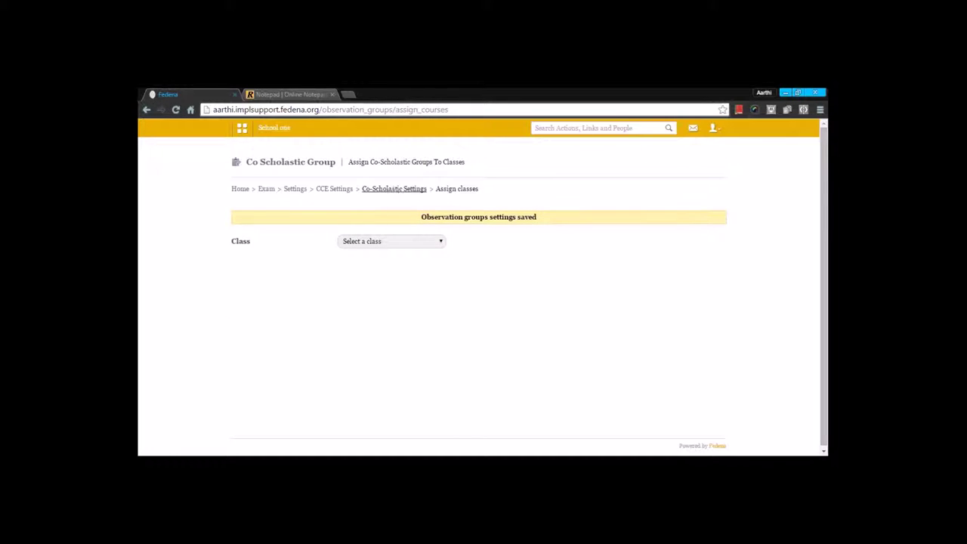
View the observation code fields for Class 5 - CCE in the Observation Codes Settings.
left_click(395, 189)
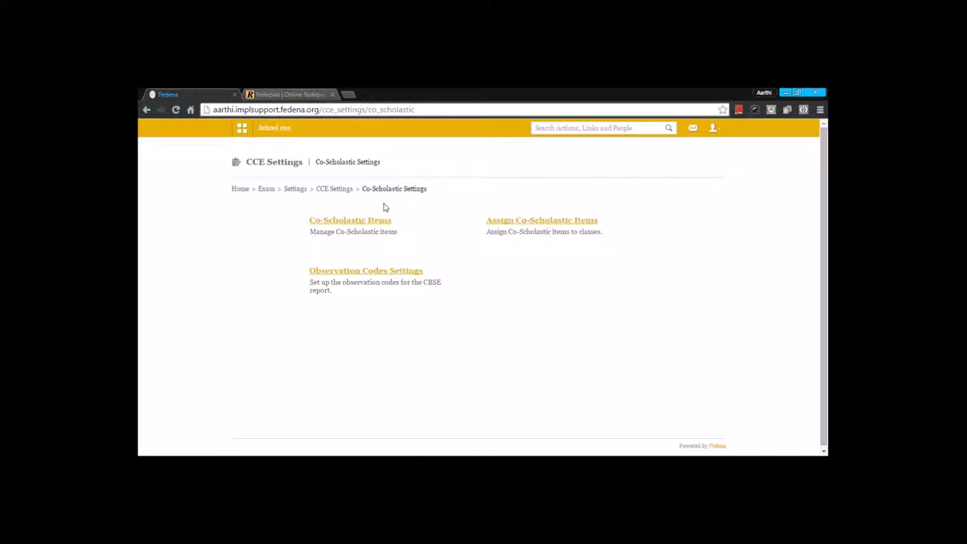
left_click(384, 276)
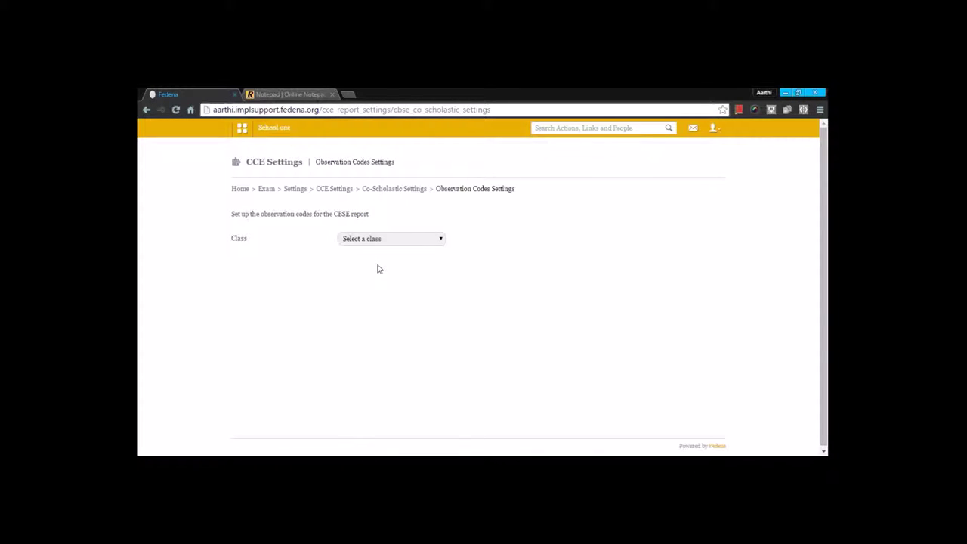
left_click(371, 242)
left_click(369, 277)
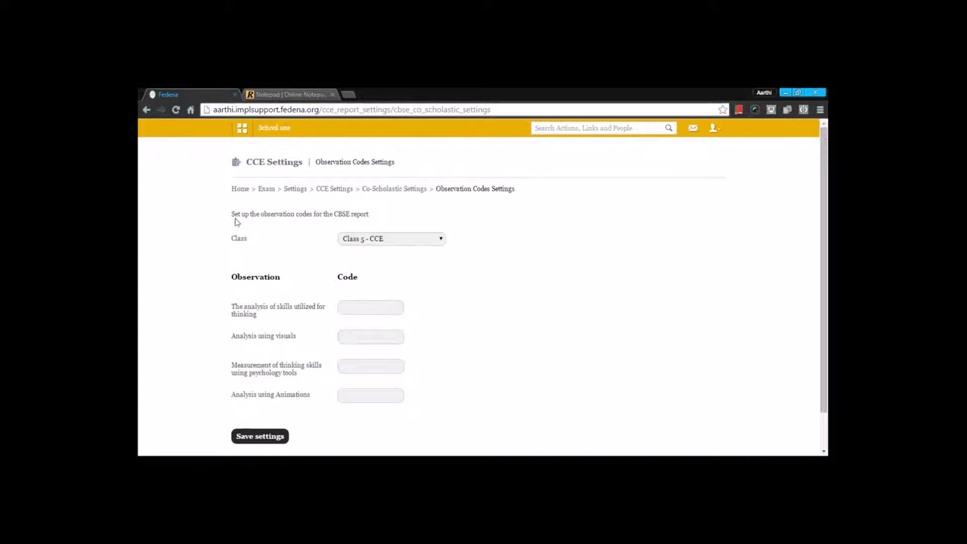
In the Formative Assessment Settings, view the Total Marks Mode example and save Total Marks Mode as the calculation mode.
left_click(370, 190)
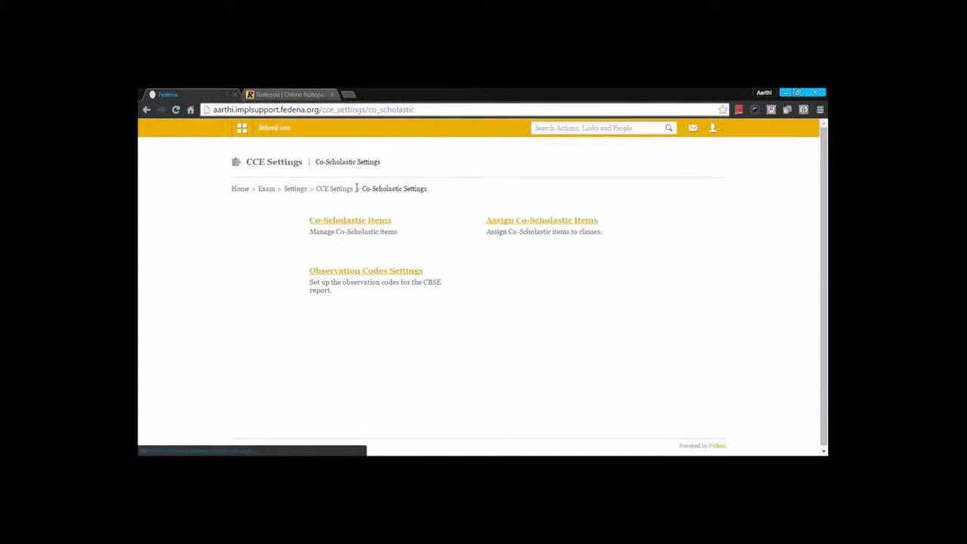
left_click(336, 190)
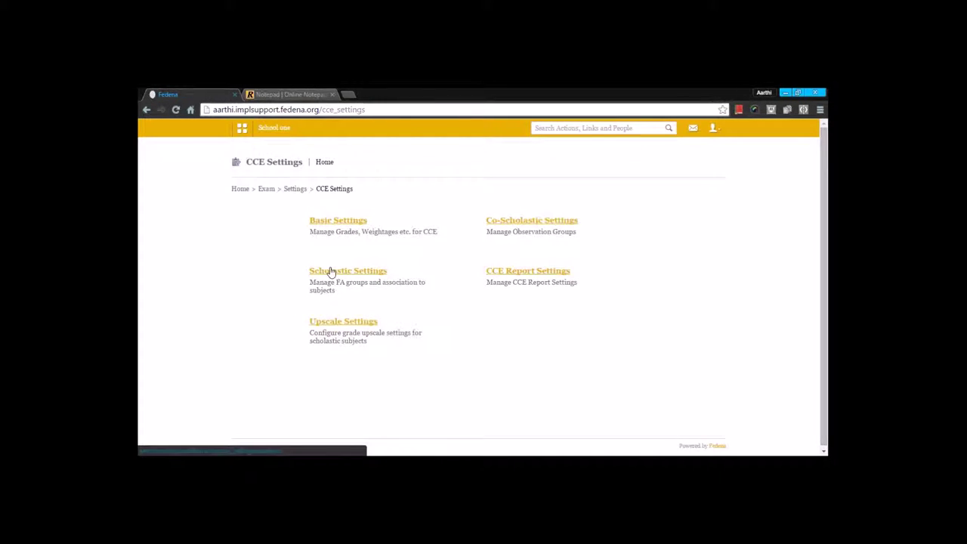
left_click(337, 274)
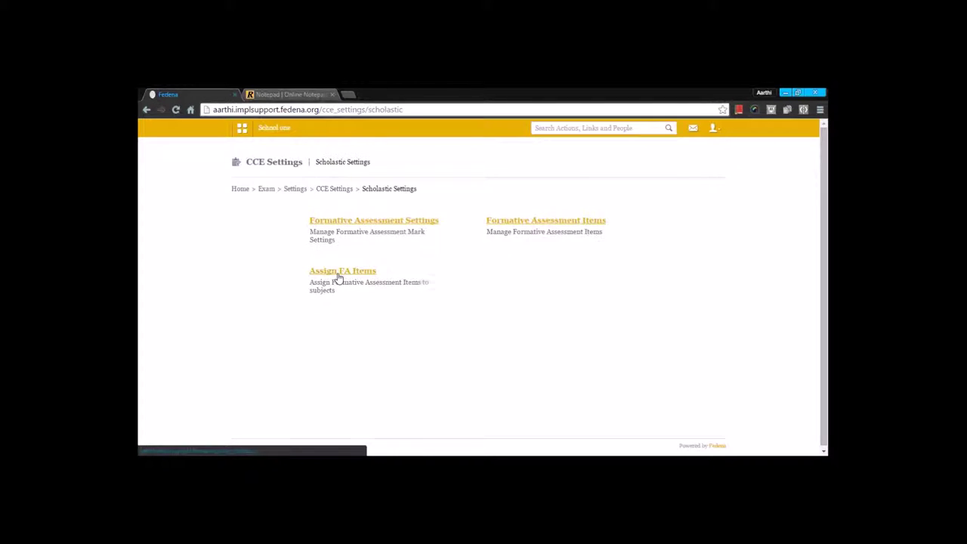
left_click(363, 222)
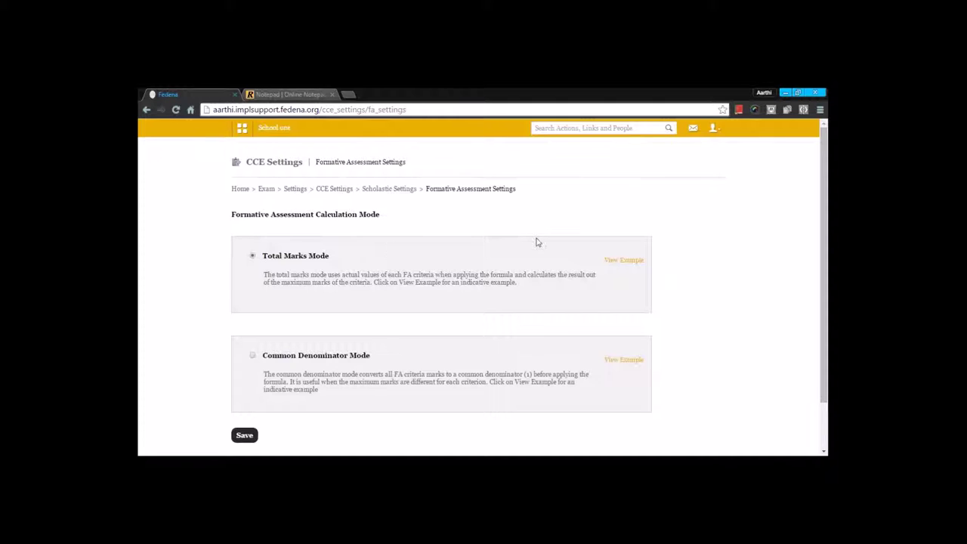
left_click(631, 260)
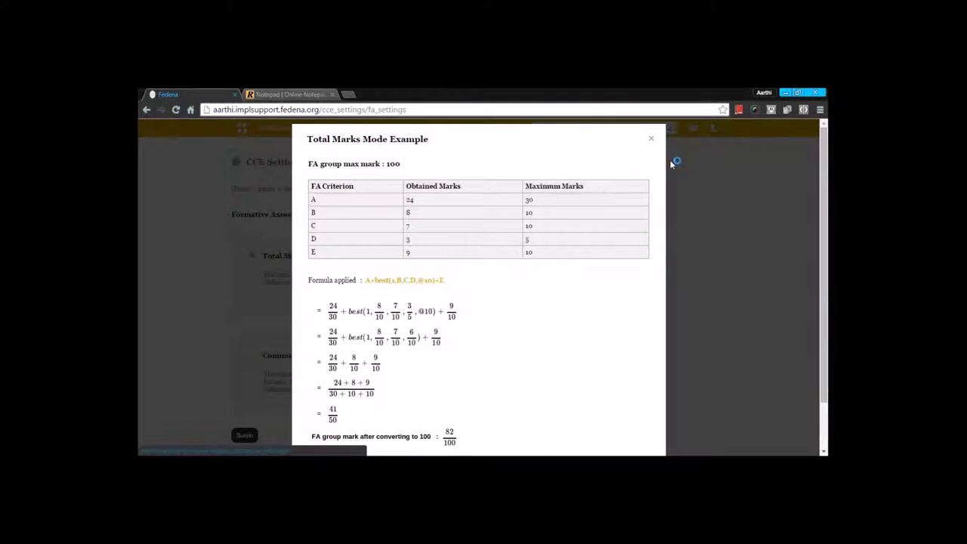
left_click(653, 141)
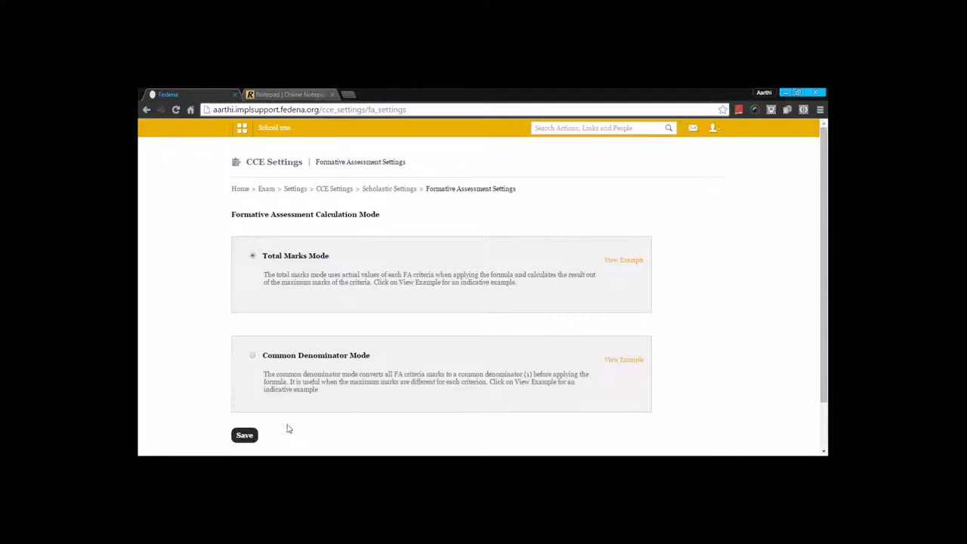
left_click(253, 438)
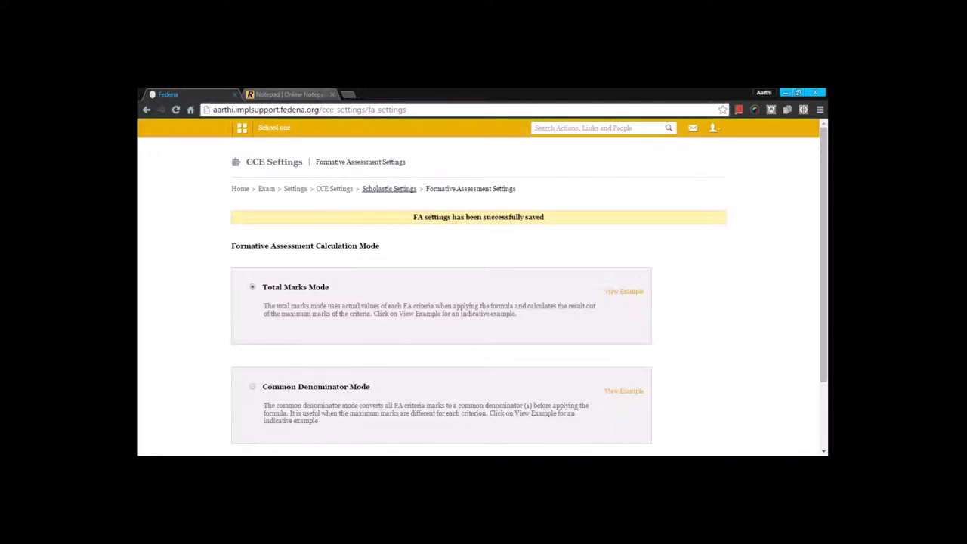
In the Formative Assessment Items, examine the English FA1 group's details and its FA number options, and close its form unchanged.
left_click(411, 193)
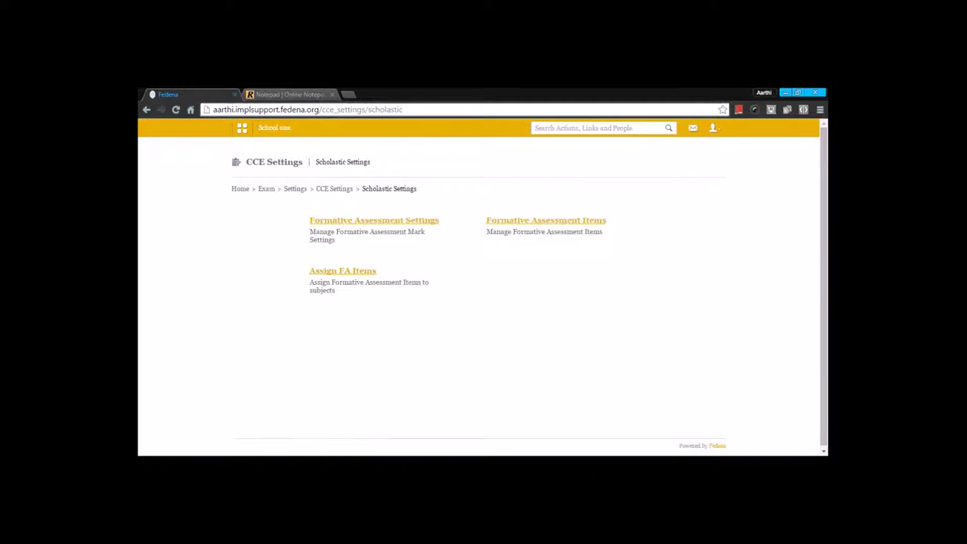
left_click(525, 221)
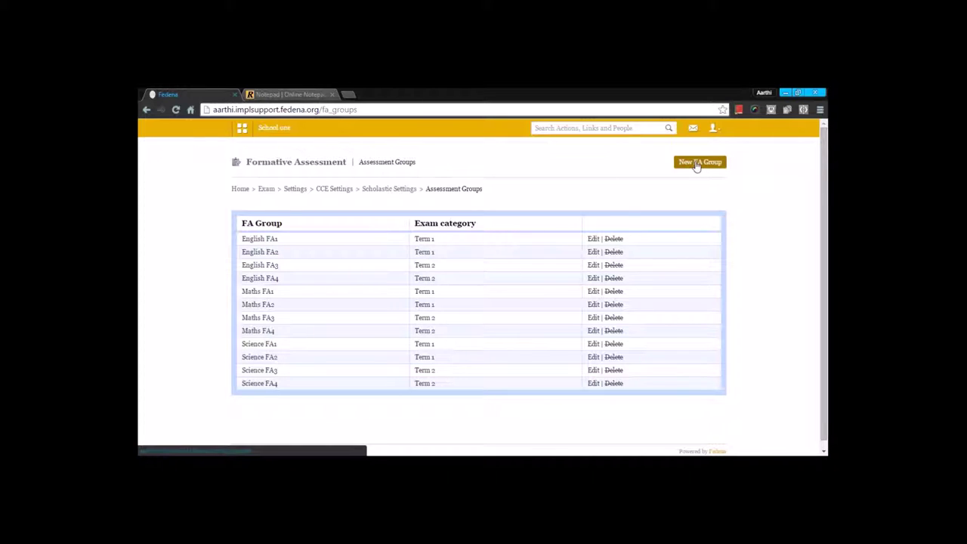
left_click(594, 239)
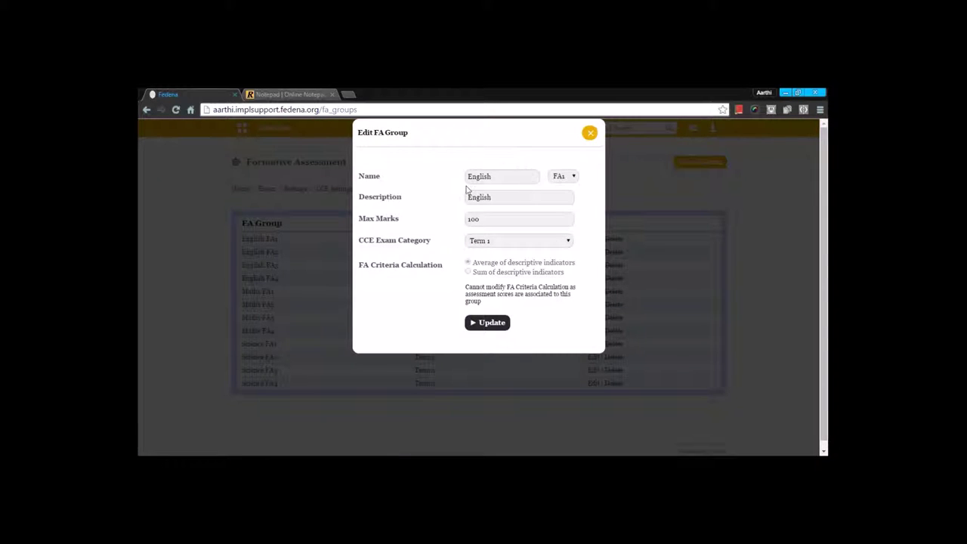
left_click(573, 179)
left_click(572, 181)
left_click(589, 132)
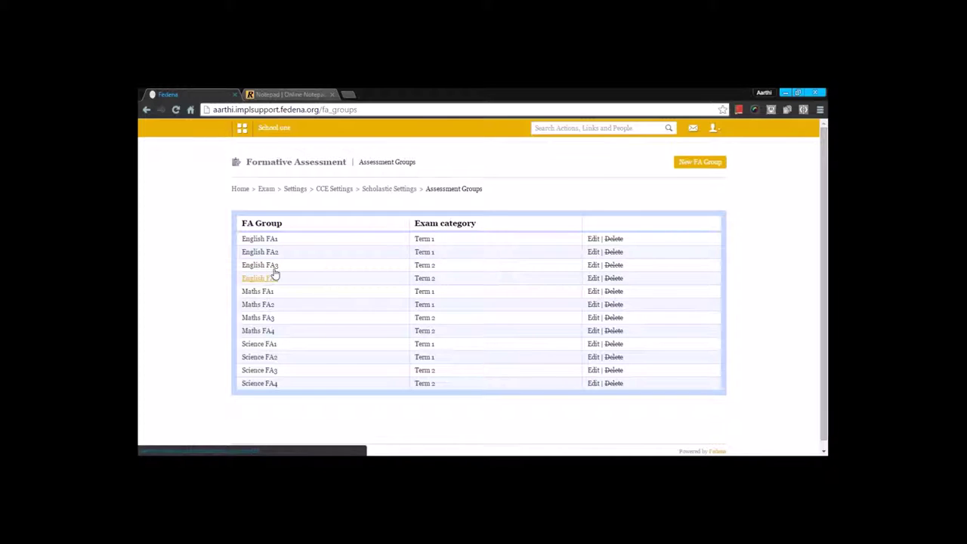
Check the Dictation criterion's details in the English FA1 group and save the group's criteria formula as A+B.
left_click(266, 241)
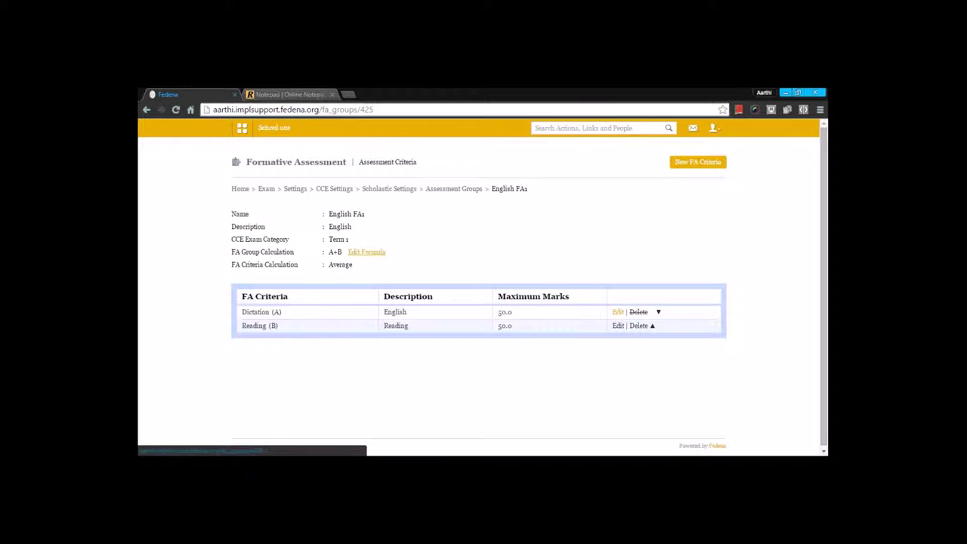
left_click(618, 311)
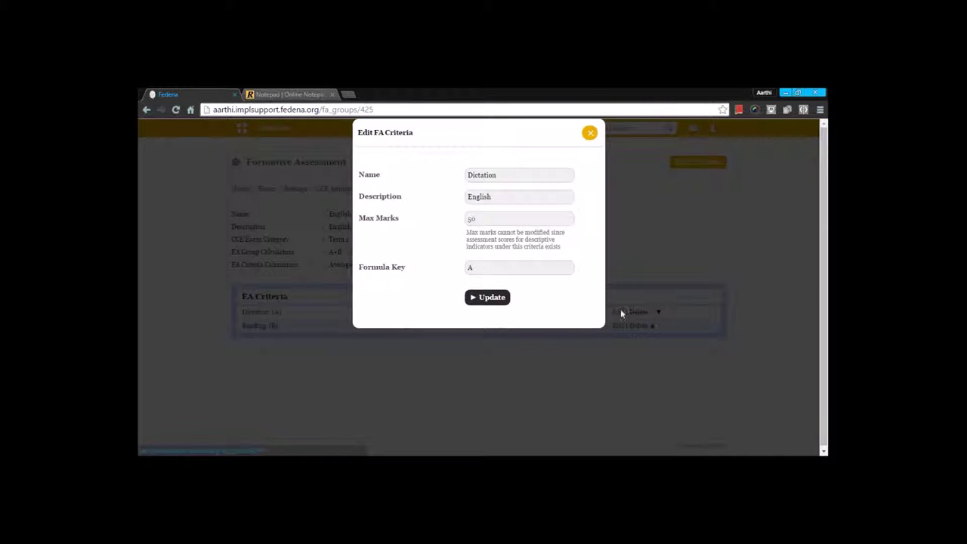
left_click(589, 133)
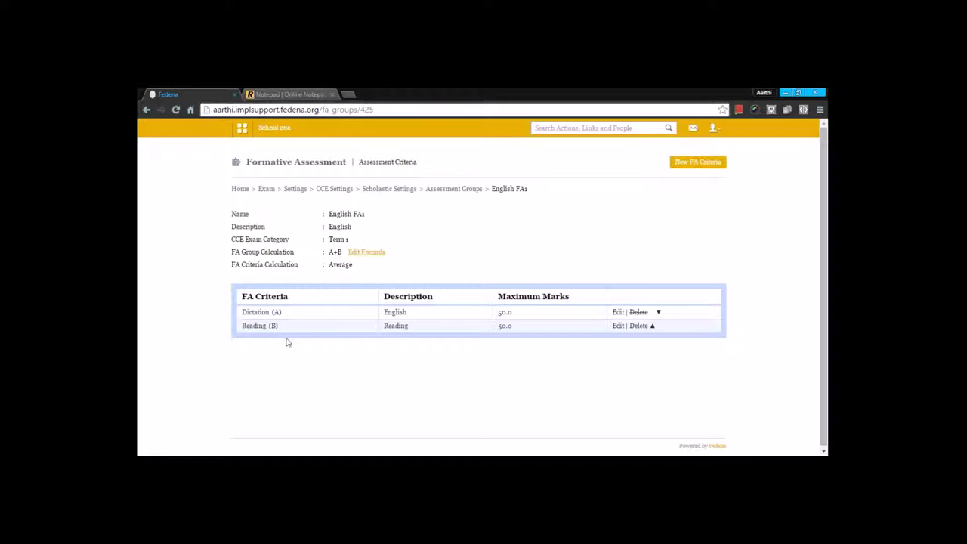
left_click(371, 254)
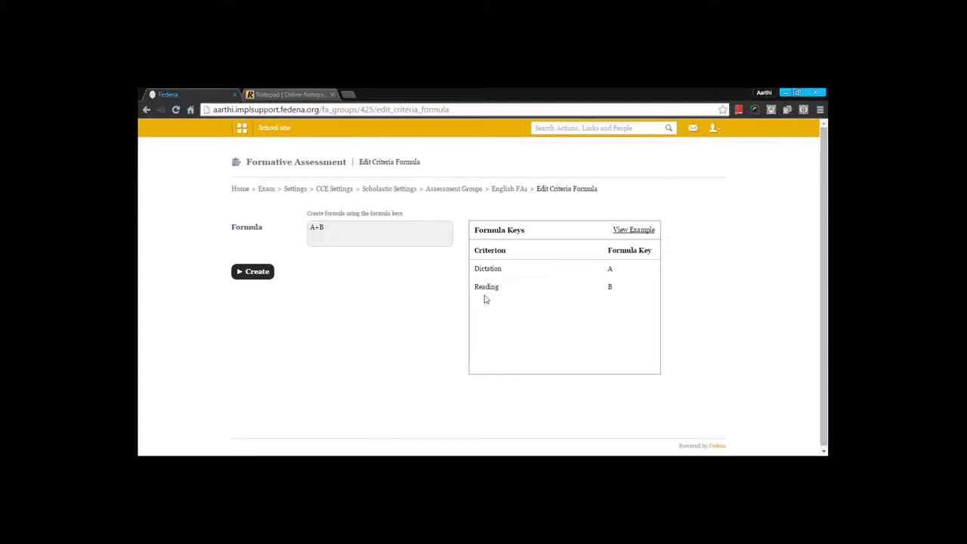
left_click(266, 274)
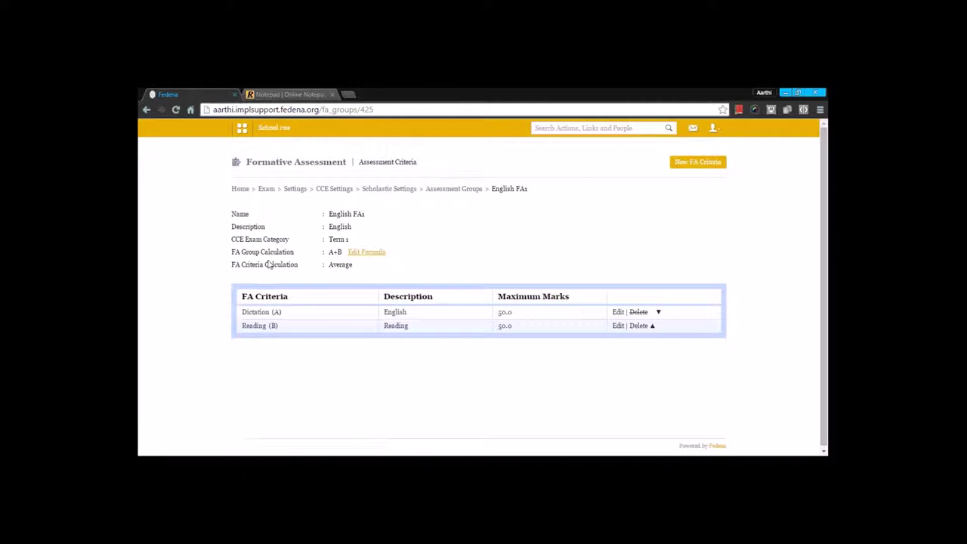
Assign the English FA1, FA2, FA3 and FA4 groups to the English subject of Class 5 - CCE and save.
left_click(450, 194)
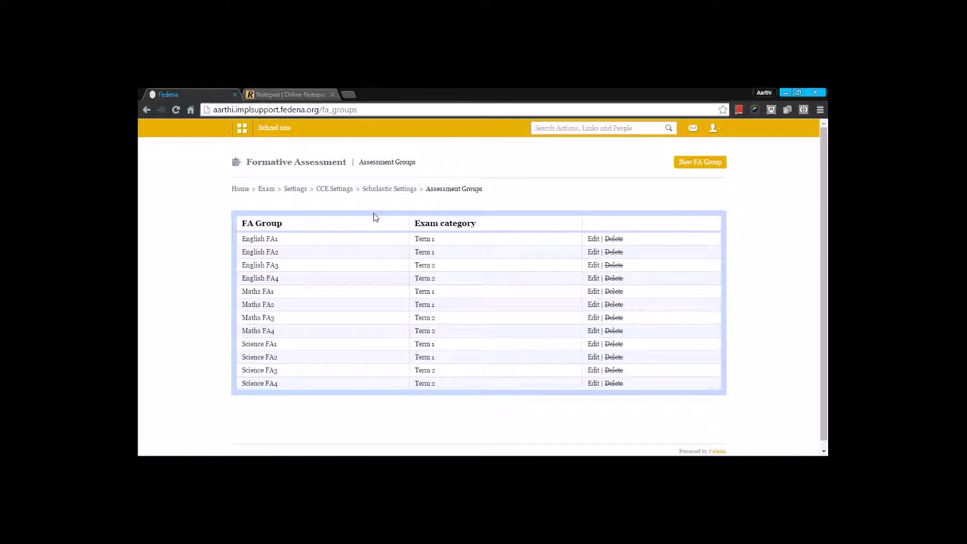
left_click(400, 189)
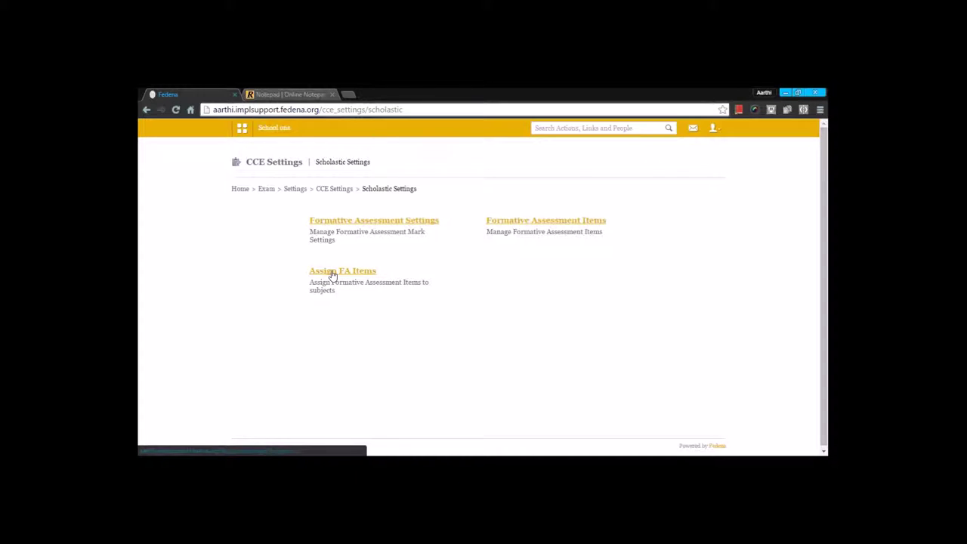
left_click(333, 274)
left_click(388, 222)
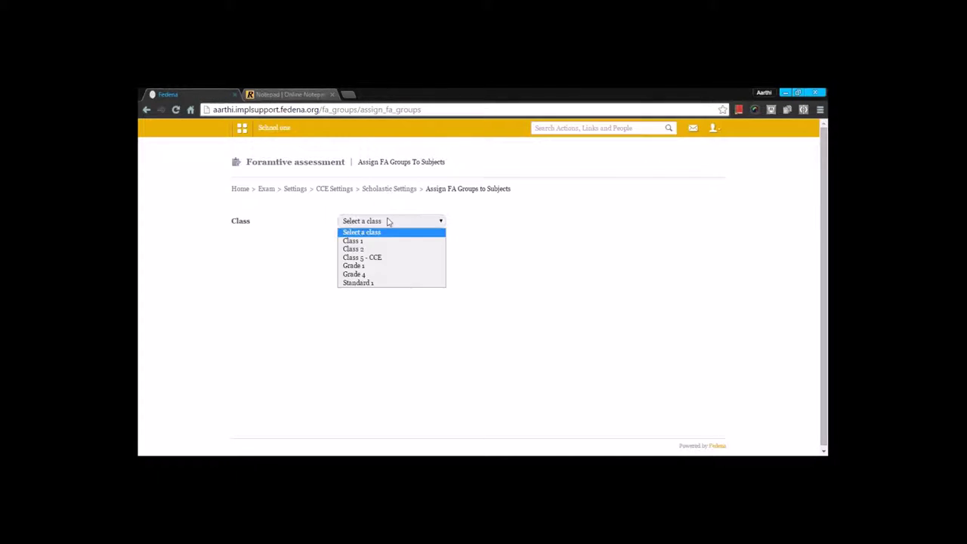
left_click(387, 259)
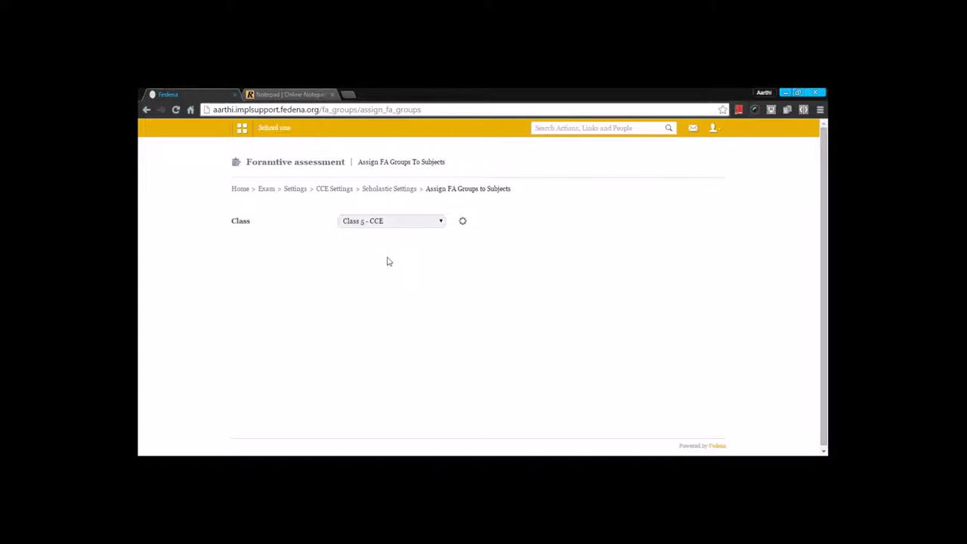
left_click(391, 244)
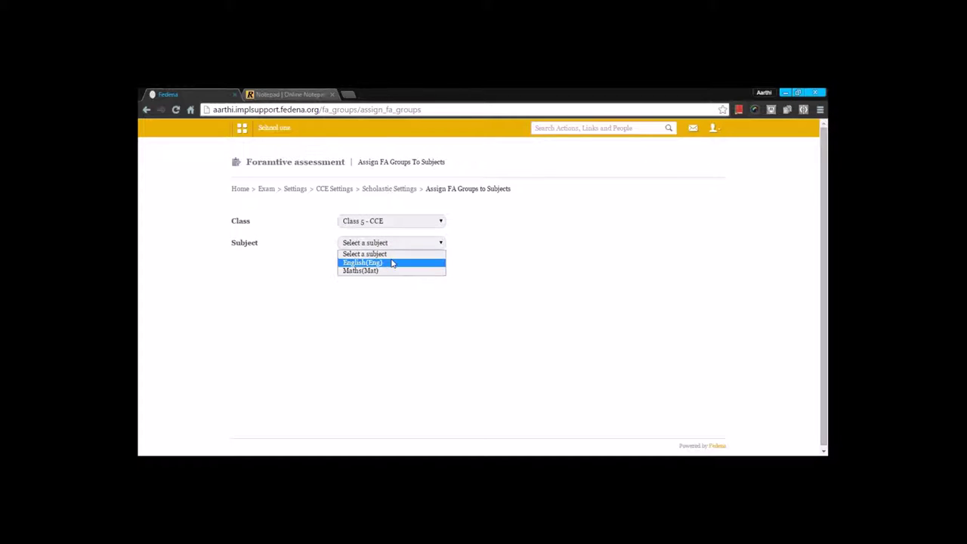
left_click(392, 263)
left_click(363, 285)
left_click(364, 303)
left_click(363, 321)
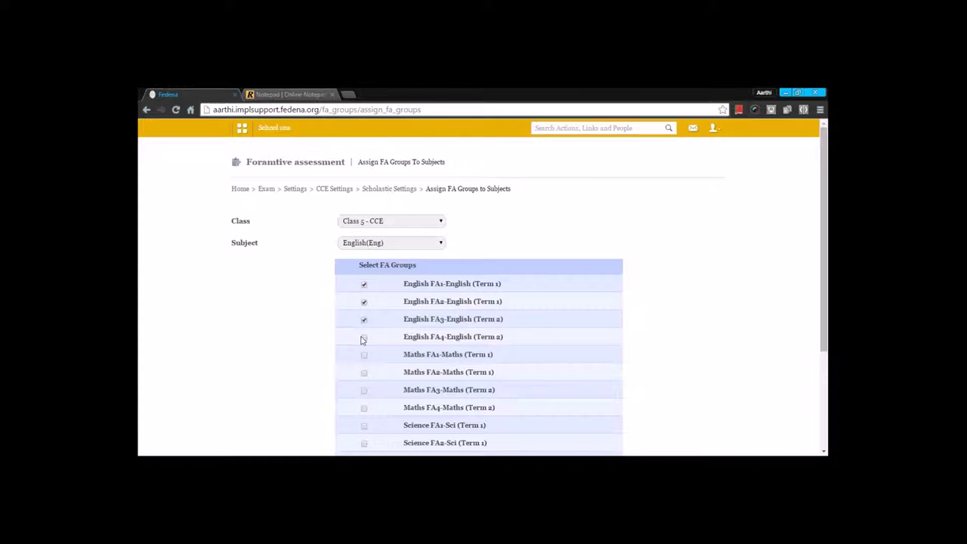
left_click(364, 338)
scroll(368, 348, "down", 2)
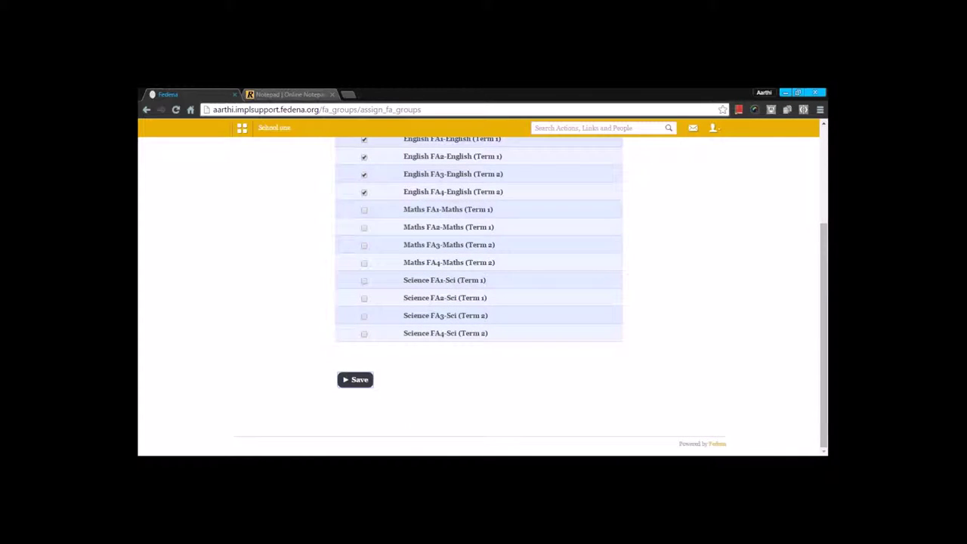
left_click(356, 379)
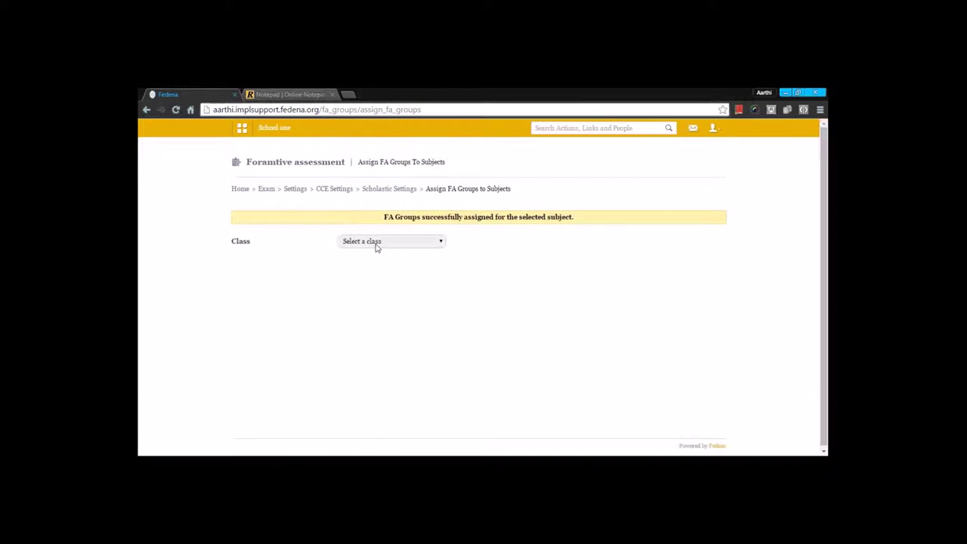
Assign the Maths FA1, FA2, FA3 and FA4 groups to the Maths subject of Class 5 - CCE and save.
left_click(378, 243)
left_click(381, 278)
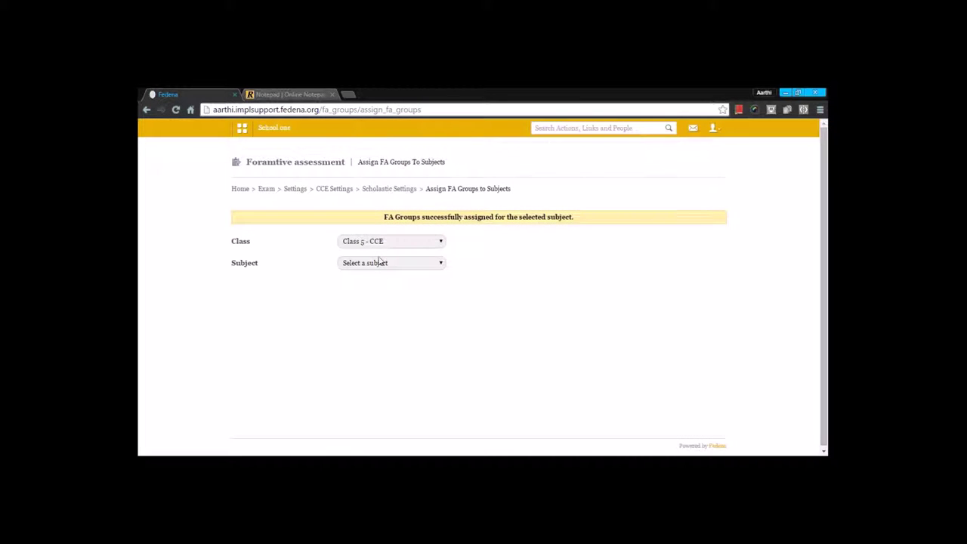
left_click(385, 263)
left_click(382, 283)
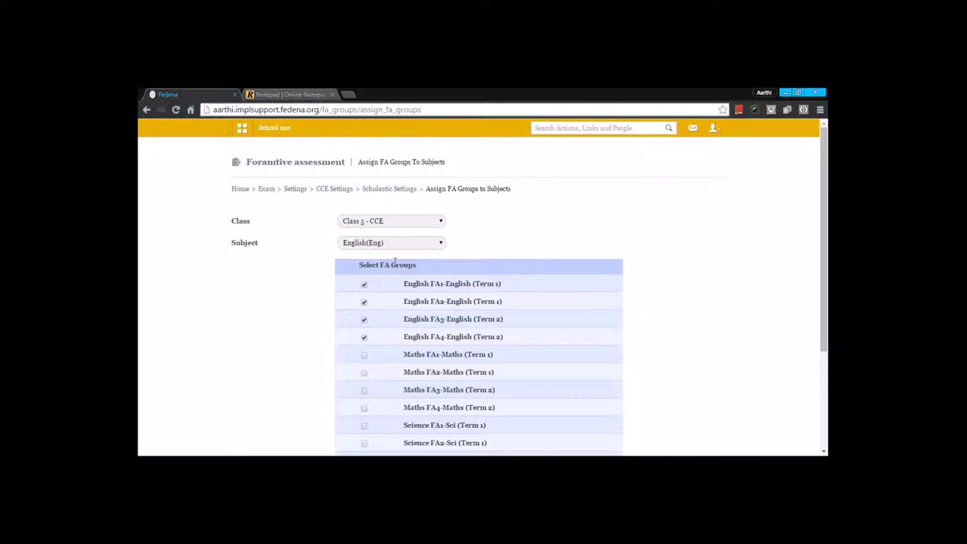
left_click(412, 245)
left_click(399, 271)
scroll(393, 283, "down", 3)
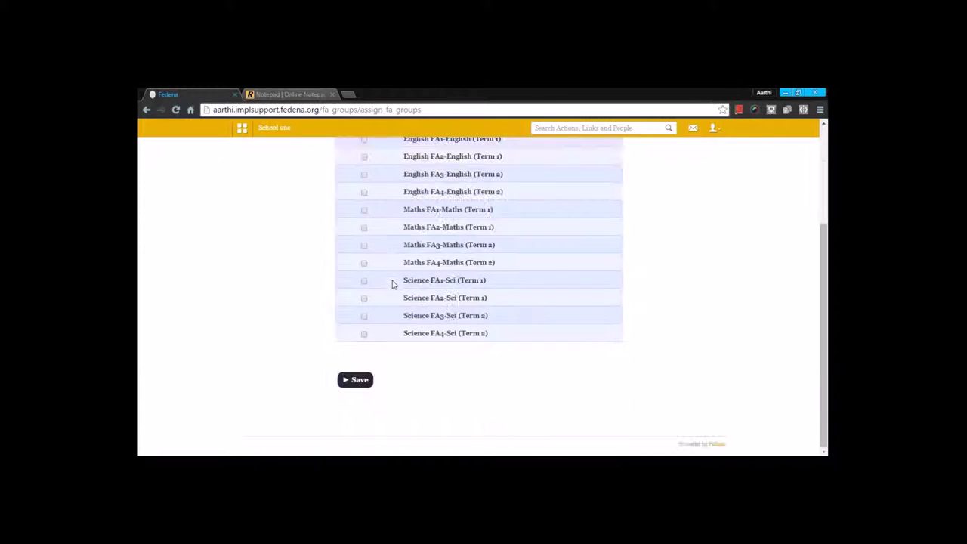
left_click(363, 212)
left_click(364, 227)
left_click(364, 246)
left_click(365, 263)
left_click(369, 380)
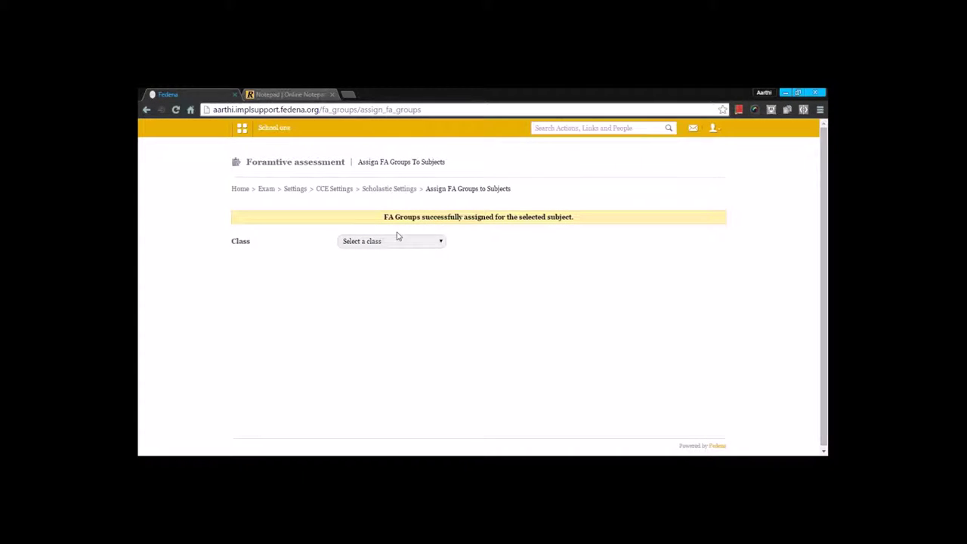
Open the CCE Report Settings and review the report header, attendance, health status, self awareness and final result criteria sections.
left_click(395, 192)
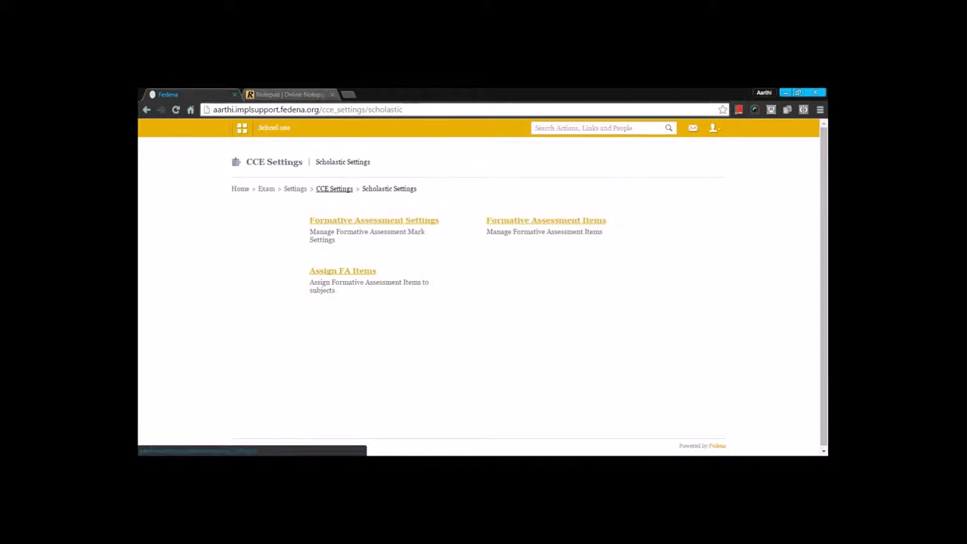
left_click(335, 190)
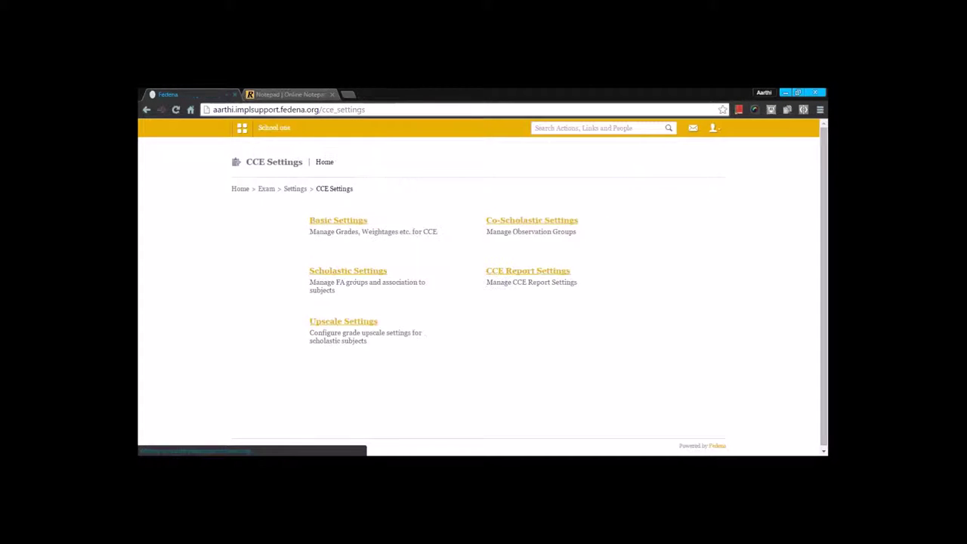
left_click(519, 273)
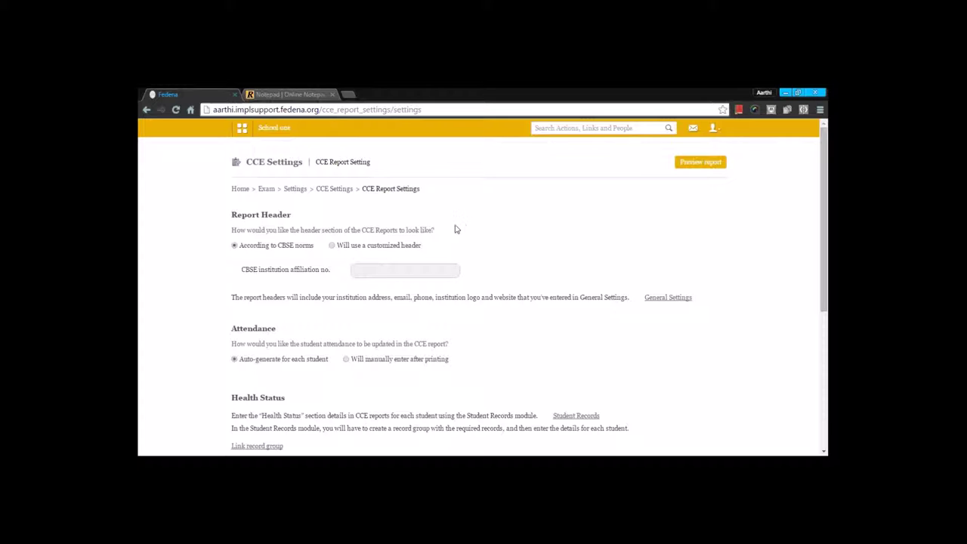
scroll(292, 297, "down", 2)
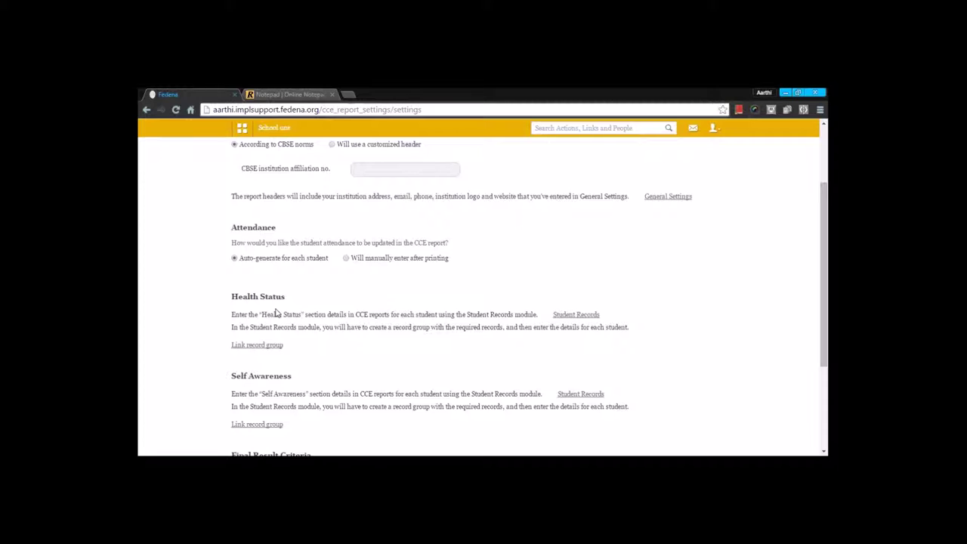
scroll(276, 312, "down", 1)
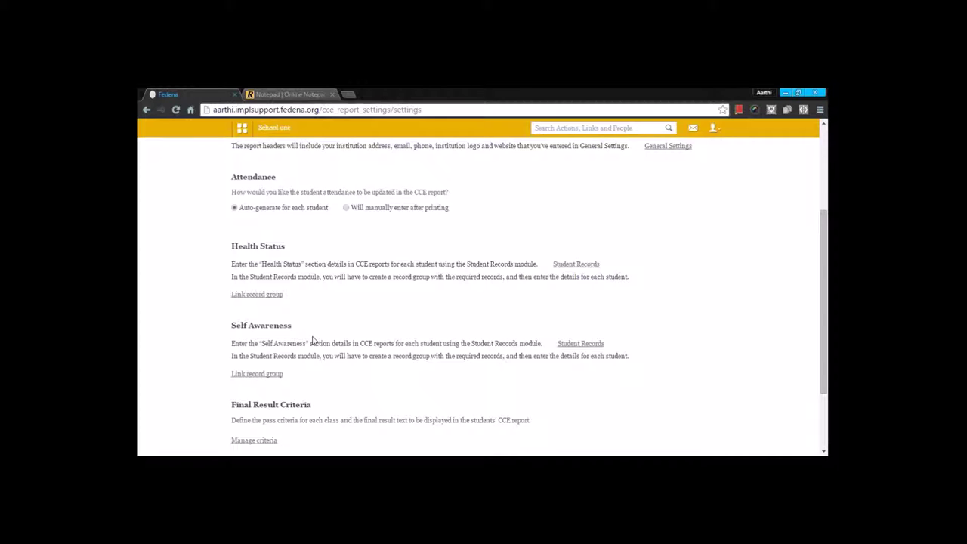
scroll(314, 341, "down", 1)
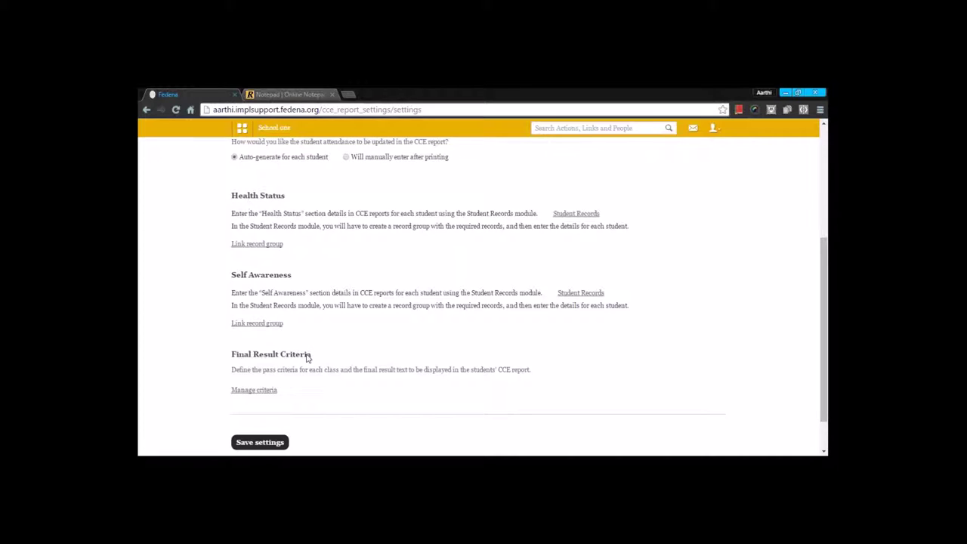
Try setting Class 1's pass criterion to E in the final result criteria, look over the other classes, and close without saving.
left_click(255, 390)
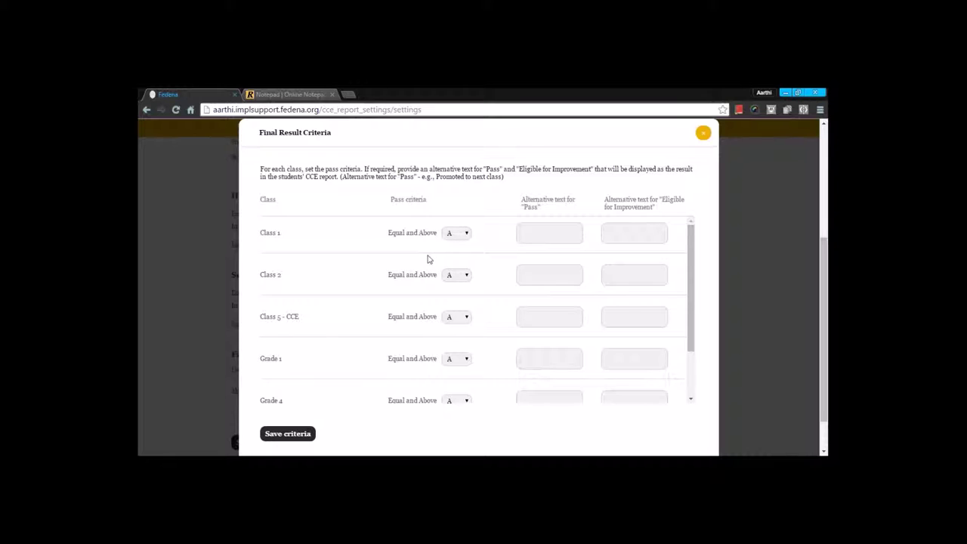
left_click(458, 235)
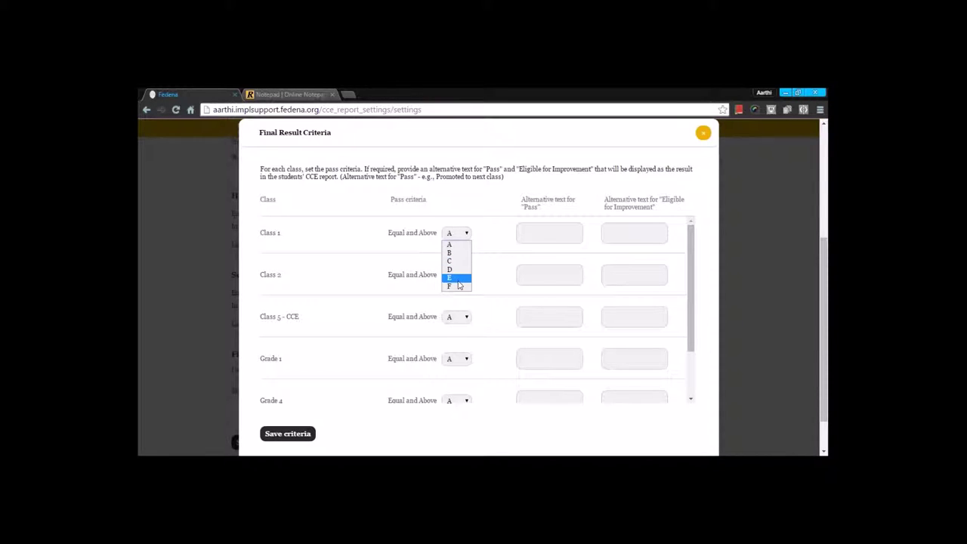
left_click(458, 279)
left_click(540, 235)
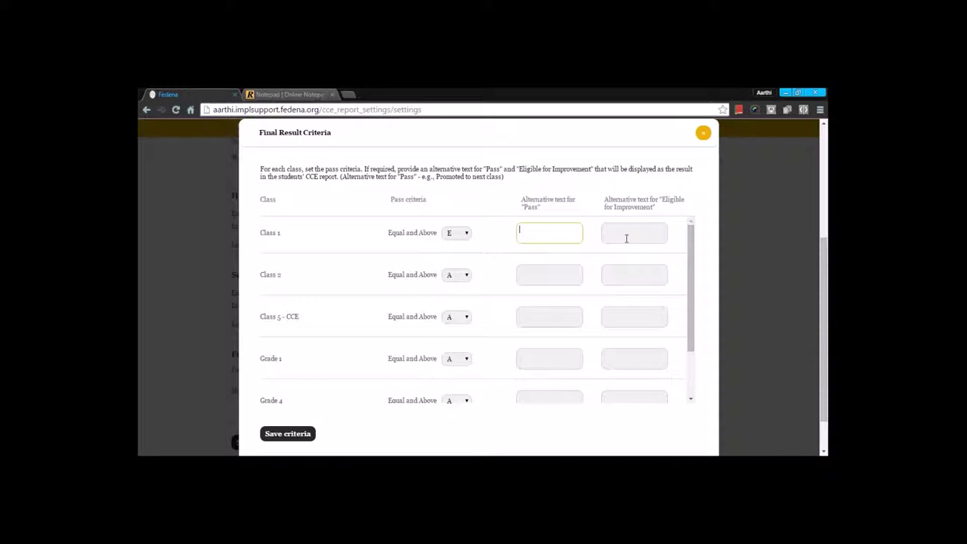
scroll(627, 239, "down", 3)
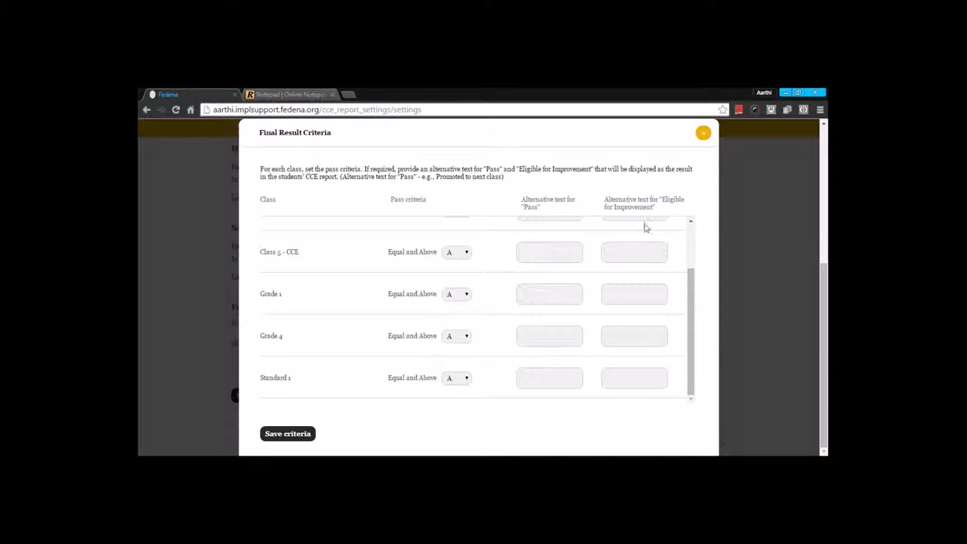
left_click(704, 133)
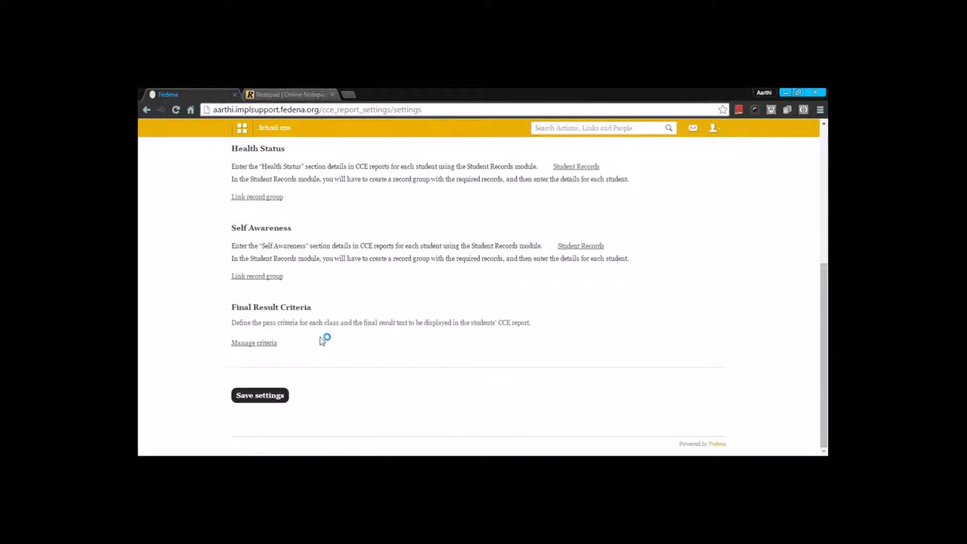
Open the Upscale Settings and review the co-scholastic grade point ranges for one-subject and two-subject upscaling.
left_click(325, 189)
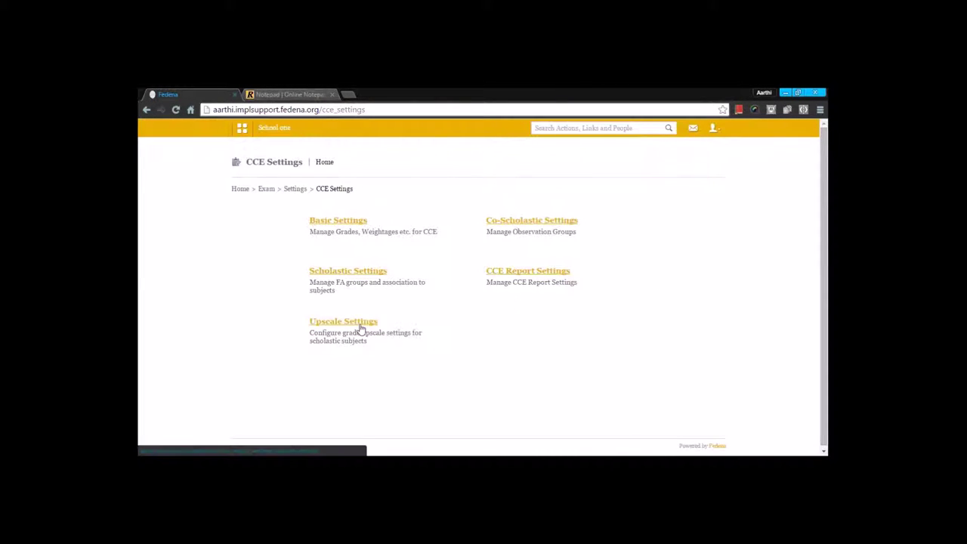
left_click(361, 325)
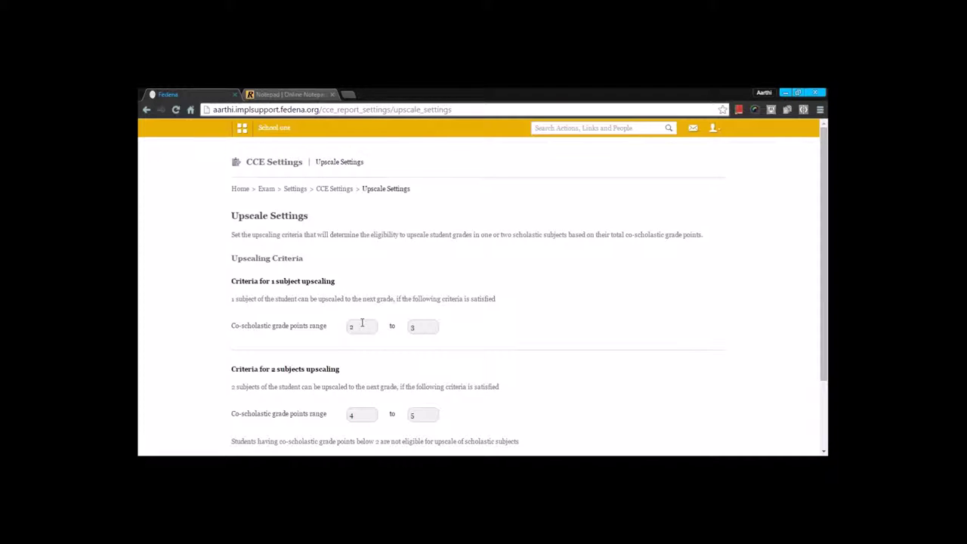
scroll(362, 323, "down", 1)
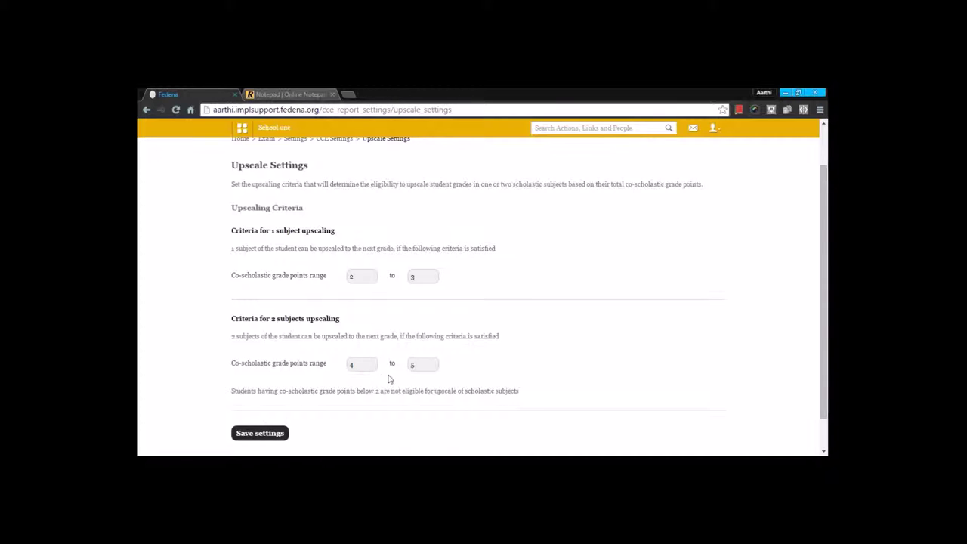
scroll(313, 400, "up", 2)
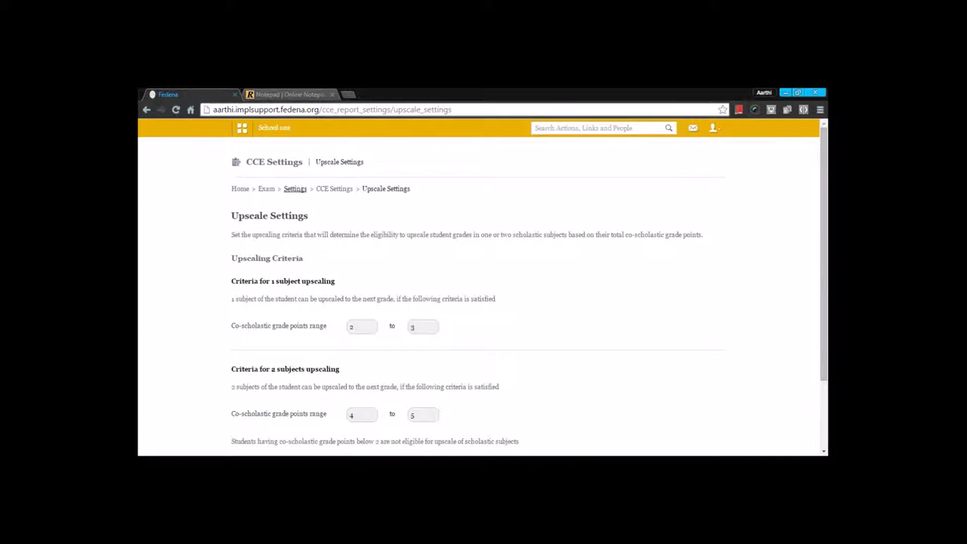
Open the exam groups of batch A of Class 5 - CCE in Exam Management.
left_click(291, 189)
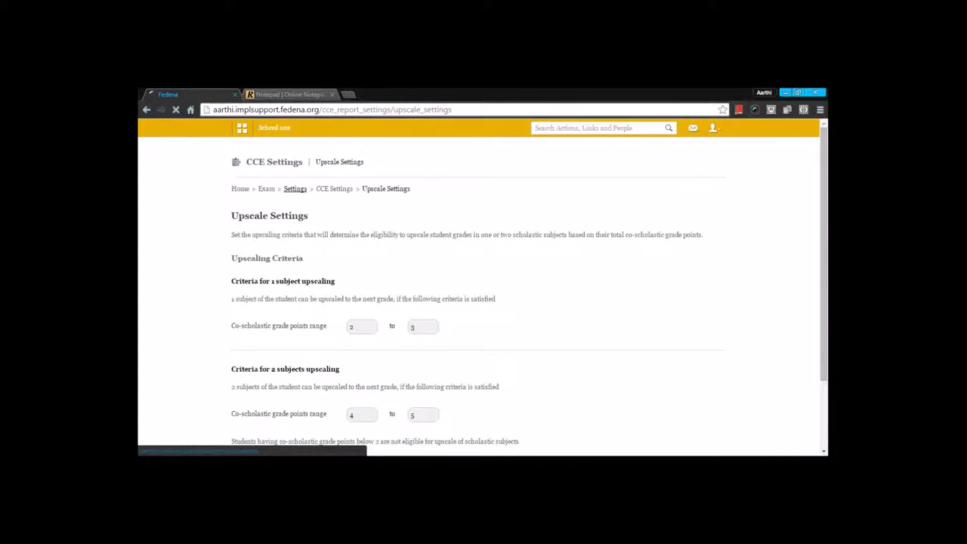
left_click(266, 189)
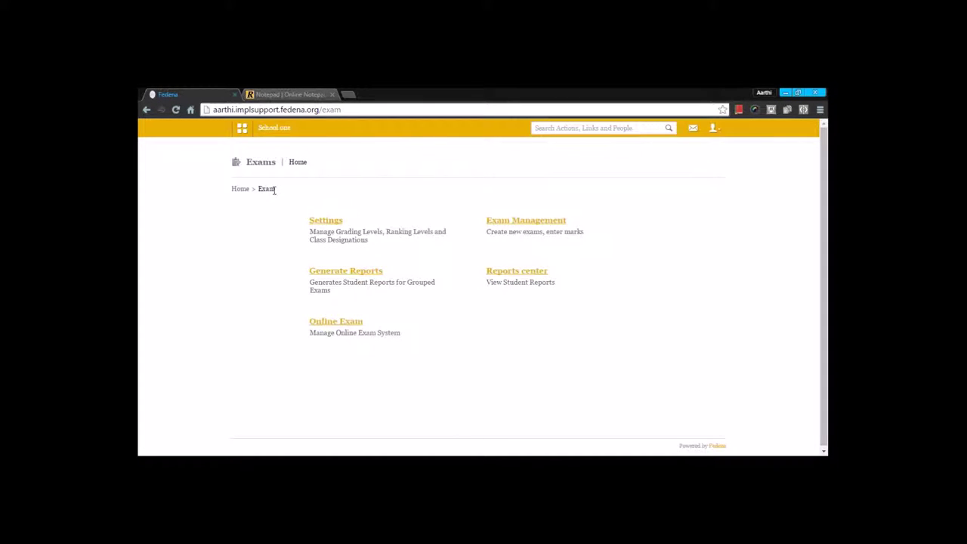
left_click(511, 223)
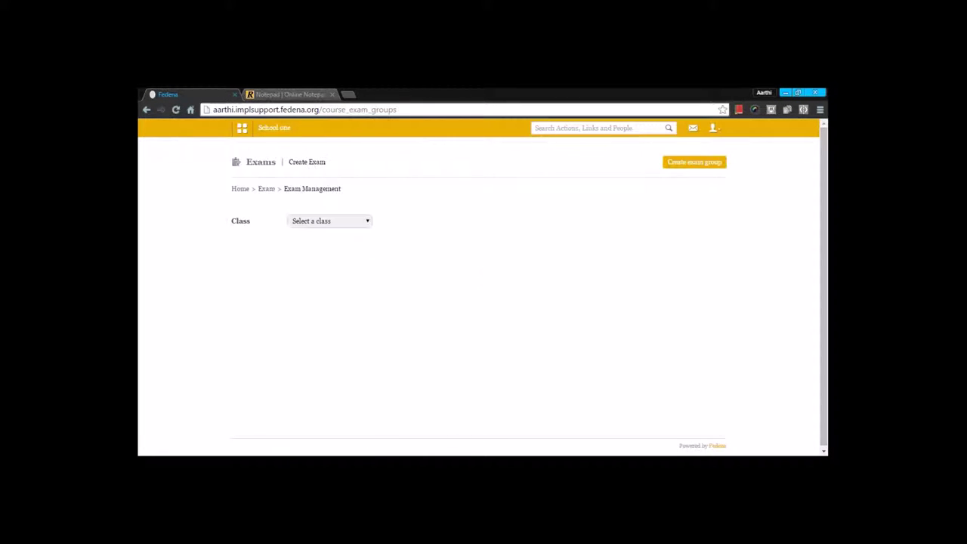
left_click(334, 221)
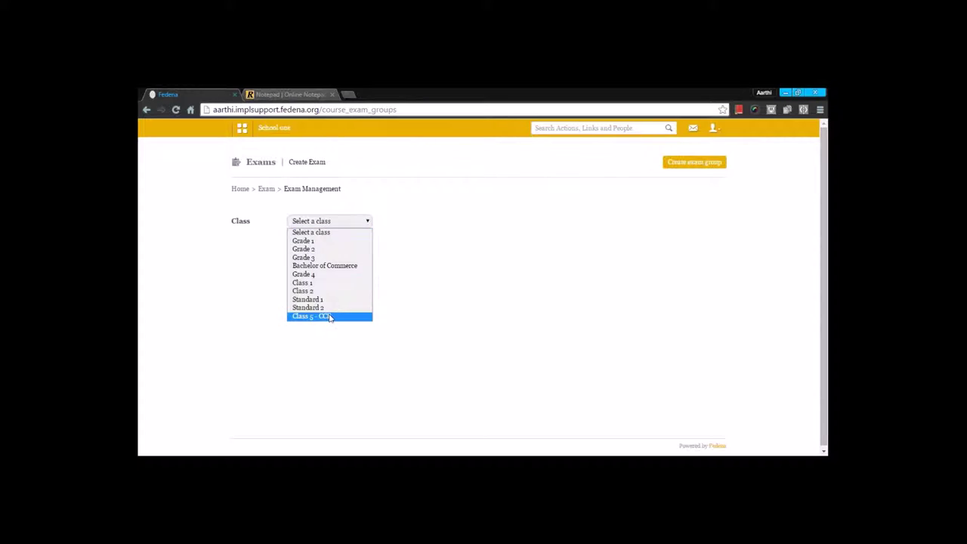
left_click(329, 317)
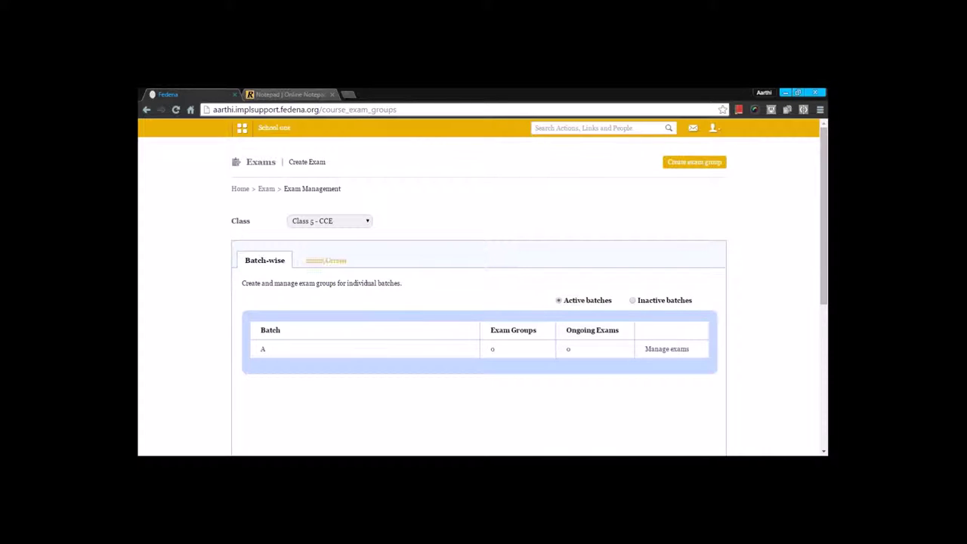
left_click(667, 349)
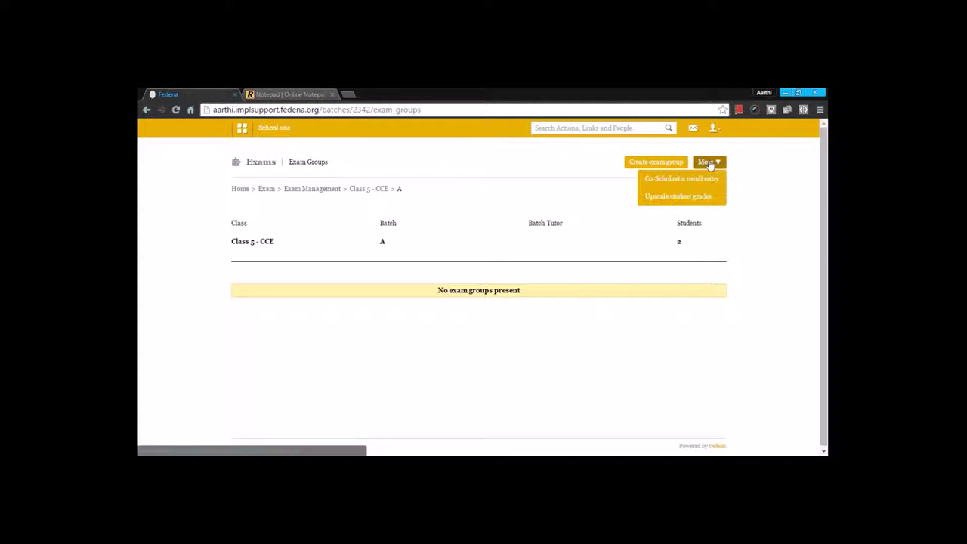
Create an exam group named Term 1 exam for batch C5 - A with a CCE exam category chosen.
left_click(667, 163)
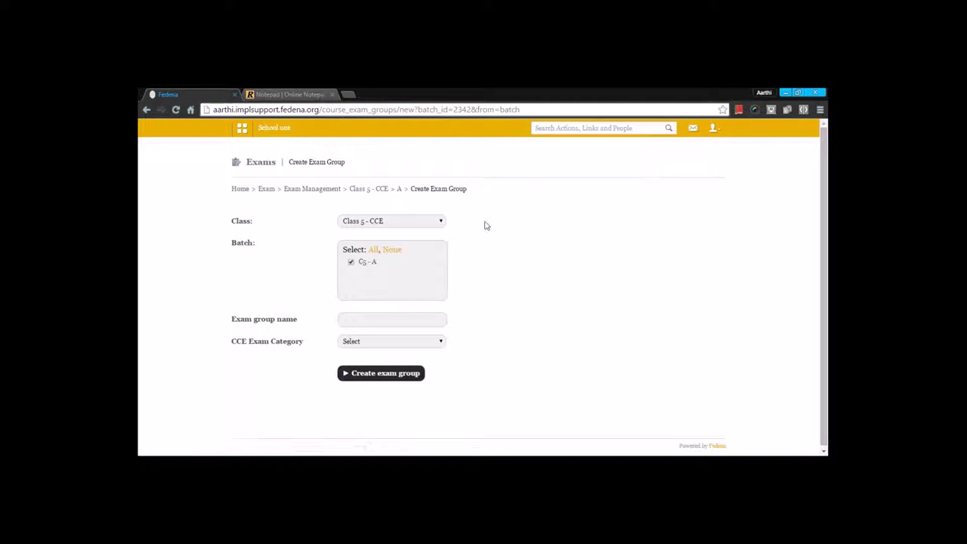
left_click(381, 320)
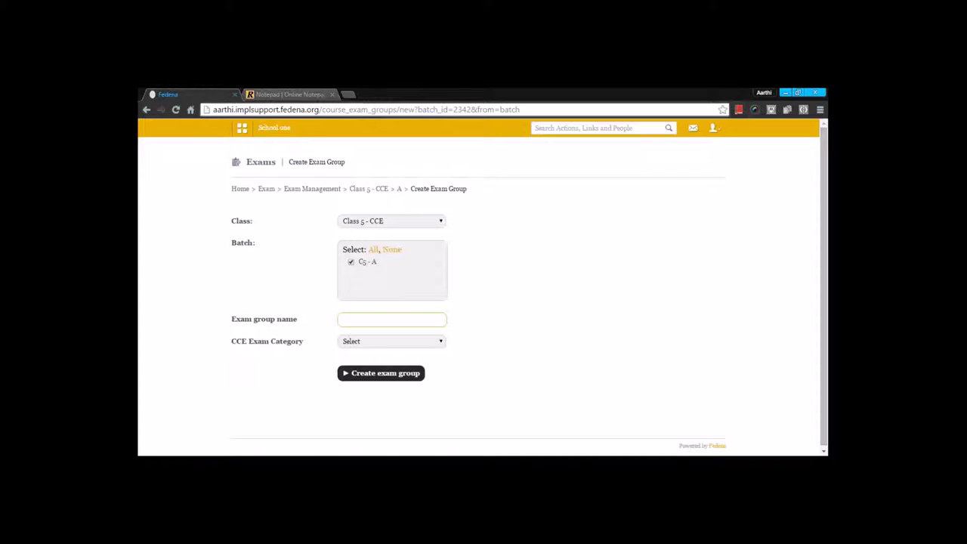
type("Term")
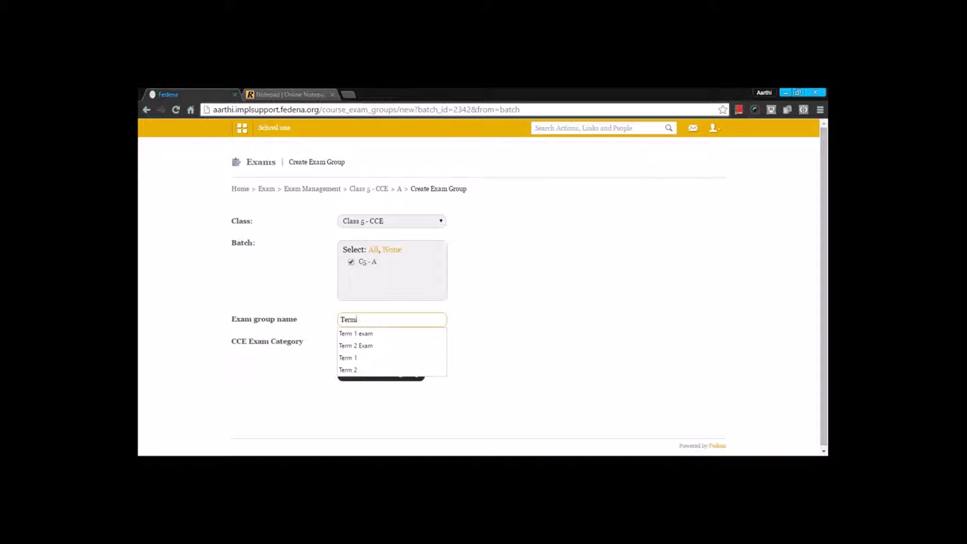
key("Down")
key("Return")
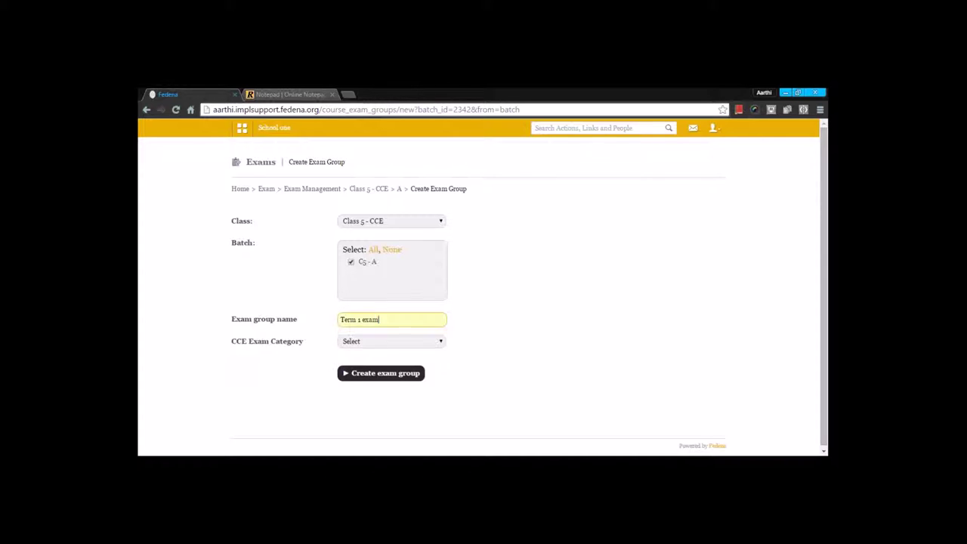
left_click(396, 346)
left_click(393, 361)
left_click(390, 373)
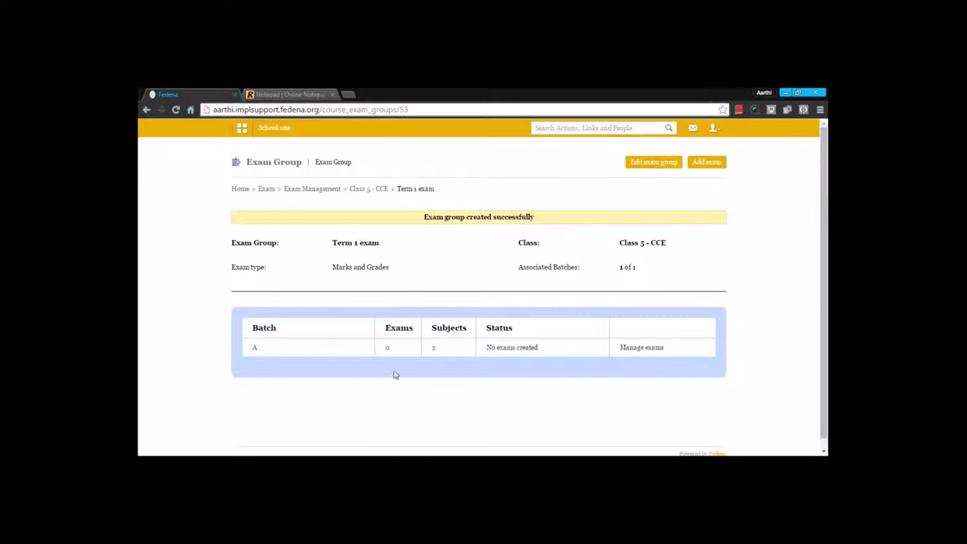
Start adding subject exams to batch A's Term 1 exam with maximum marks 100 and minimum marks 40.
left_click(641, 349)
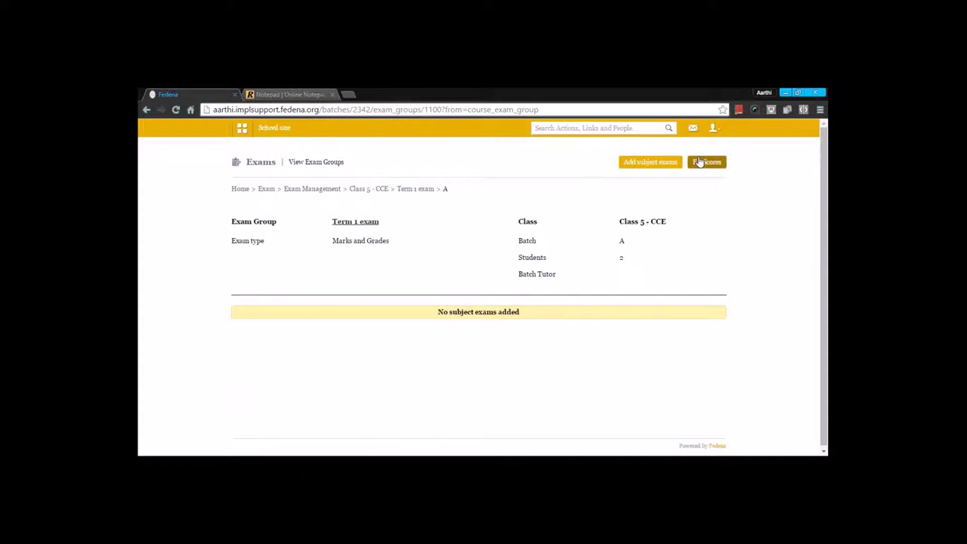
left_click(655, 163)
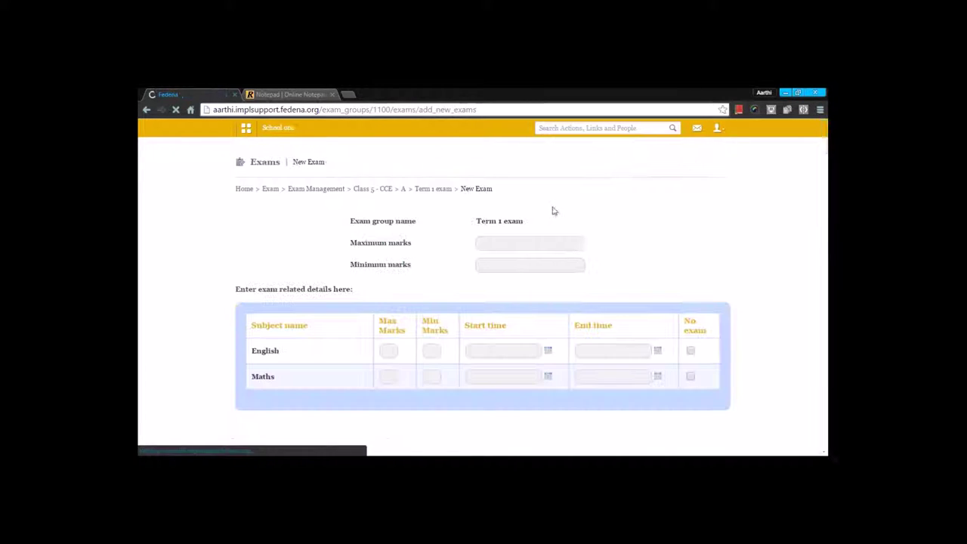
type("100")
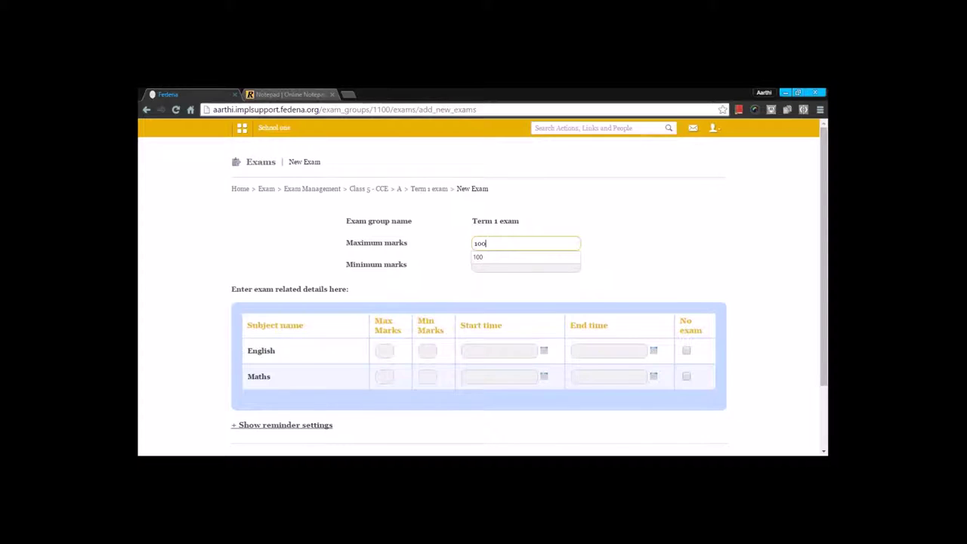
left_click(507, 257)
left_click(505, 264)
type("4")
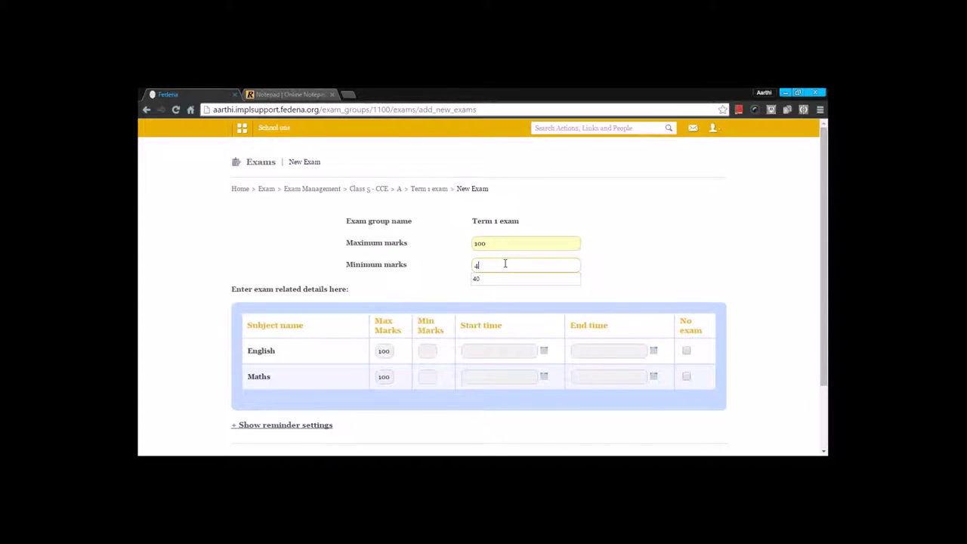
type("0")
left_click(502, 279)
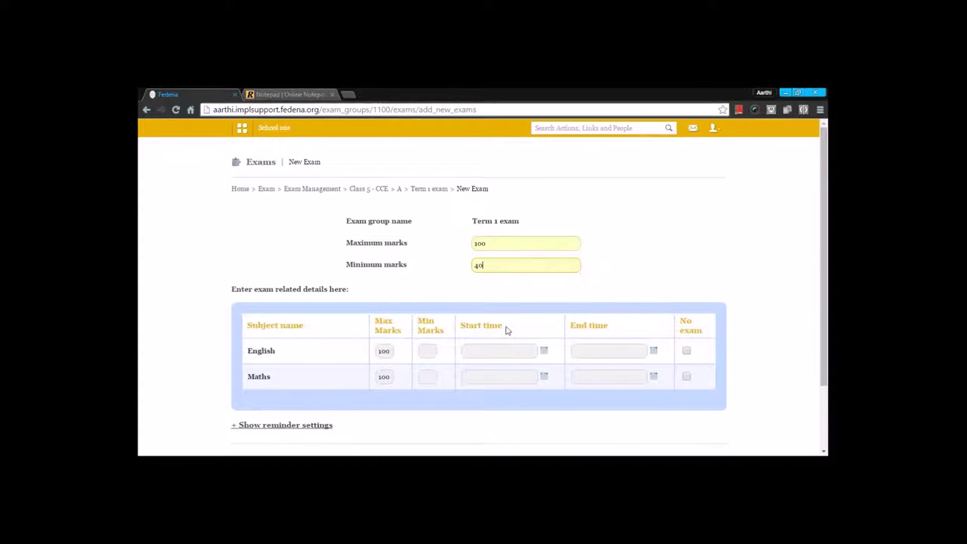
Schedule the English exam from 29 February 2016 5:50 PM to 01 March 2016 5:50 PM.
left_click(544, 351)
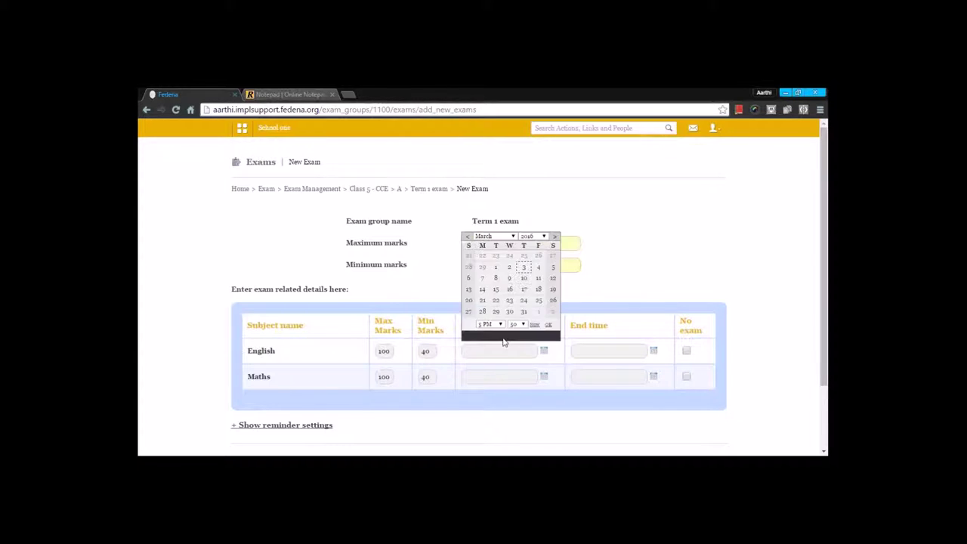
left_click(482, 268)
left_click(653, 351)
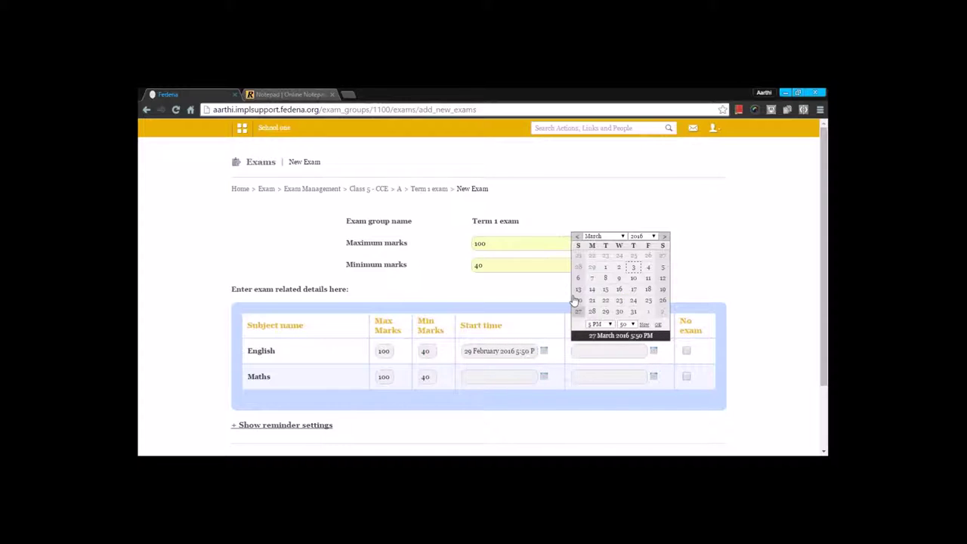
left_click(606, 267)
Set the Maths exam's start time to 02 March 2016 5:50 PM and submit the Term 1 subject exams.
left_click(543, 376)
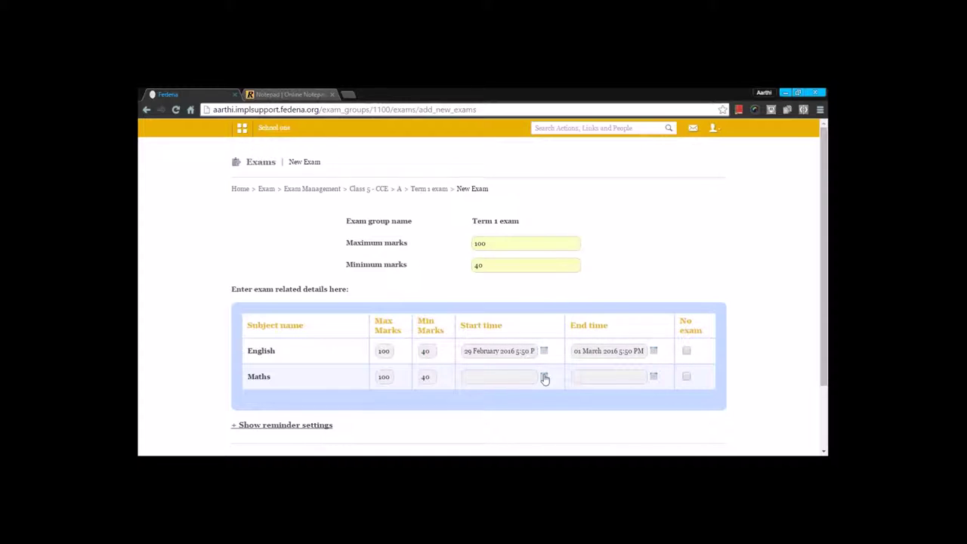
left_click(513, 294)
left_click(654, 377)
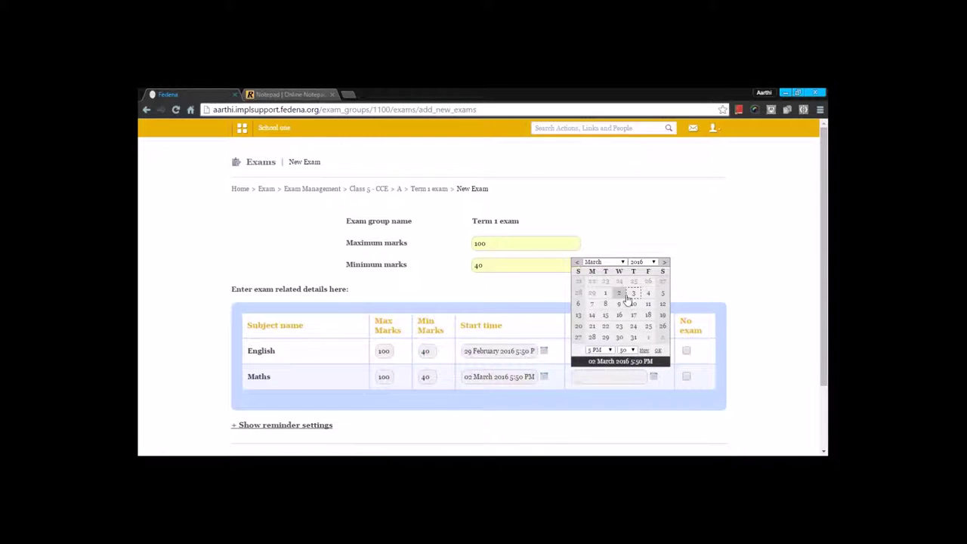
left_click(382, 417)
scroll(400, 406, "down", 2)
left_click(472, 388)
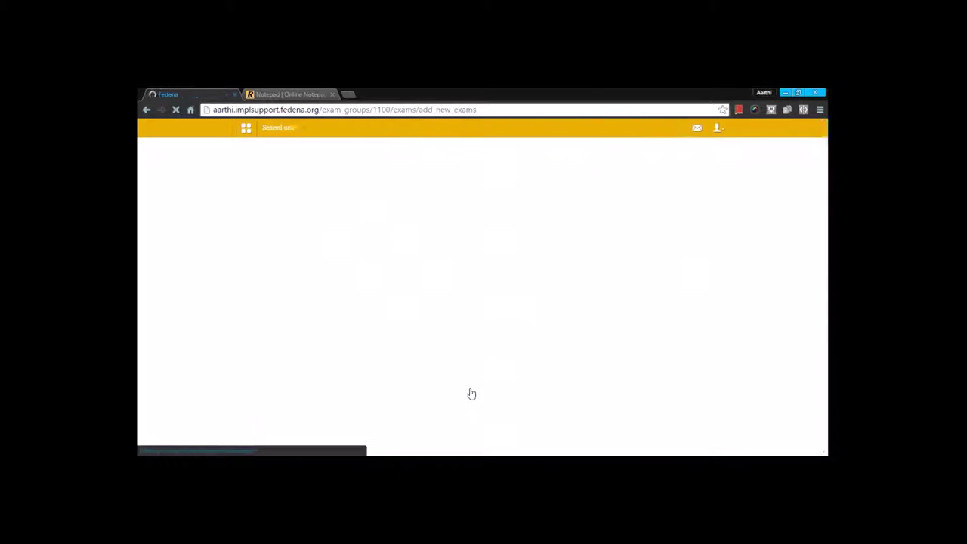
Set the Maths exam's end time to 04 March 2016 5:50 PM and create the exams.
scroll(472, 388, "down", 2)
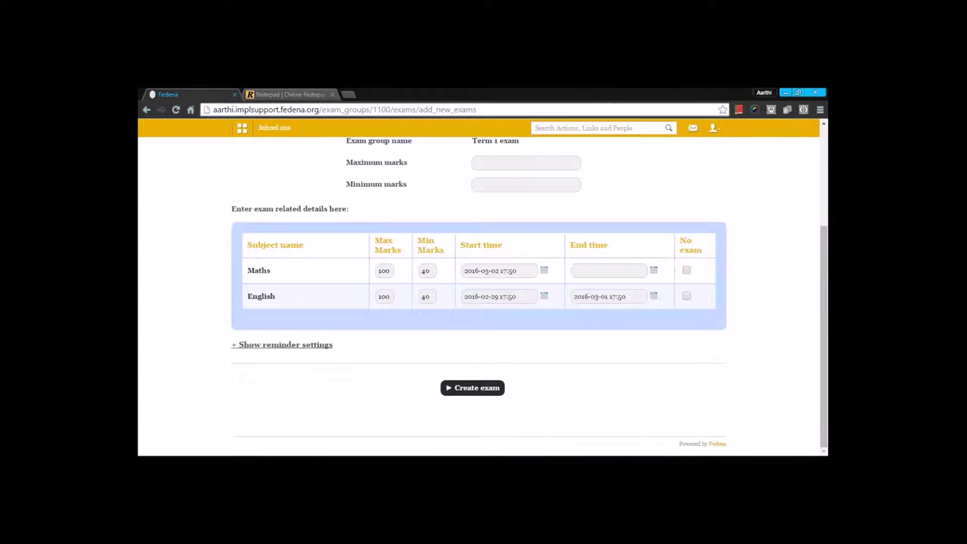
left_click(654, 271)
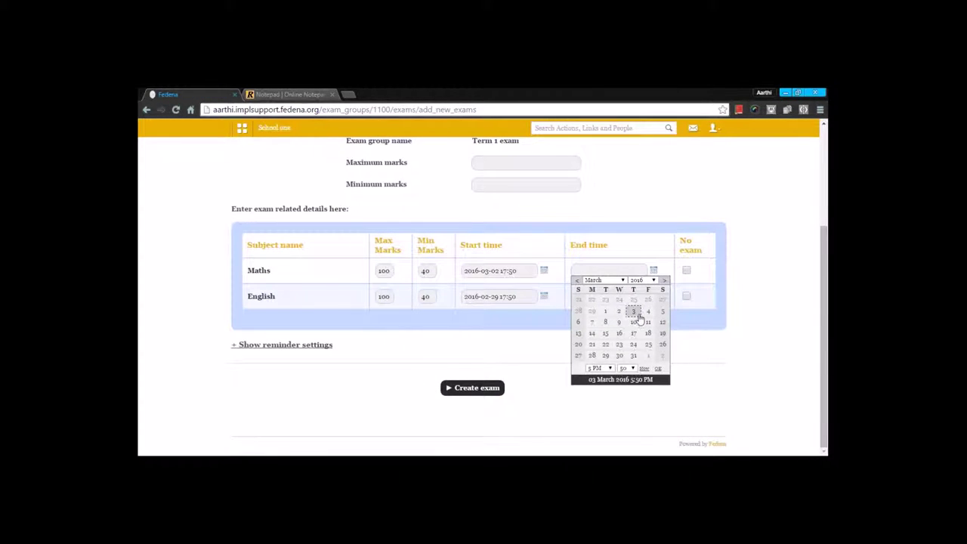
left_click(473, 349)
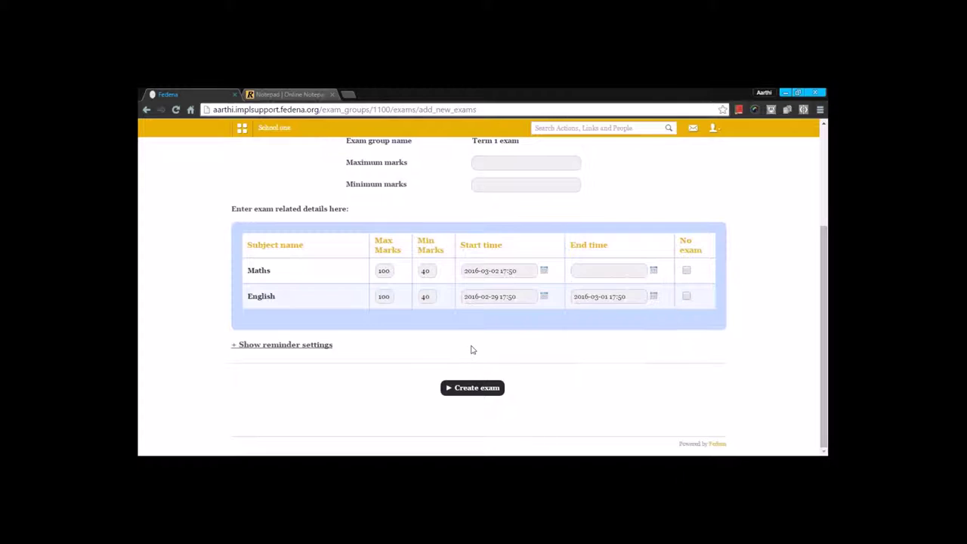
left_click(654, 271)
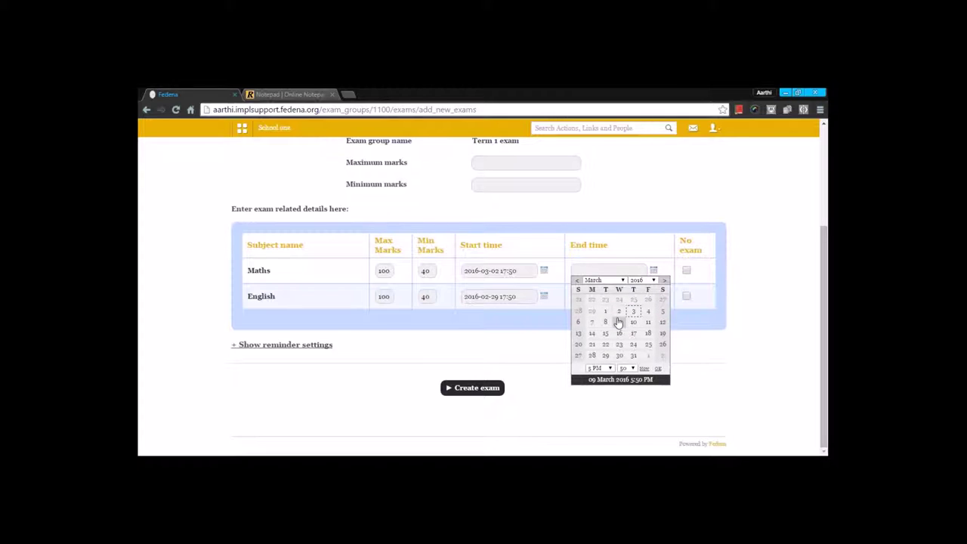
left_click(648, 311)
left_click(484, 389)
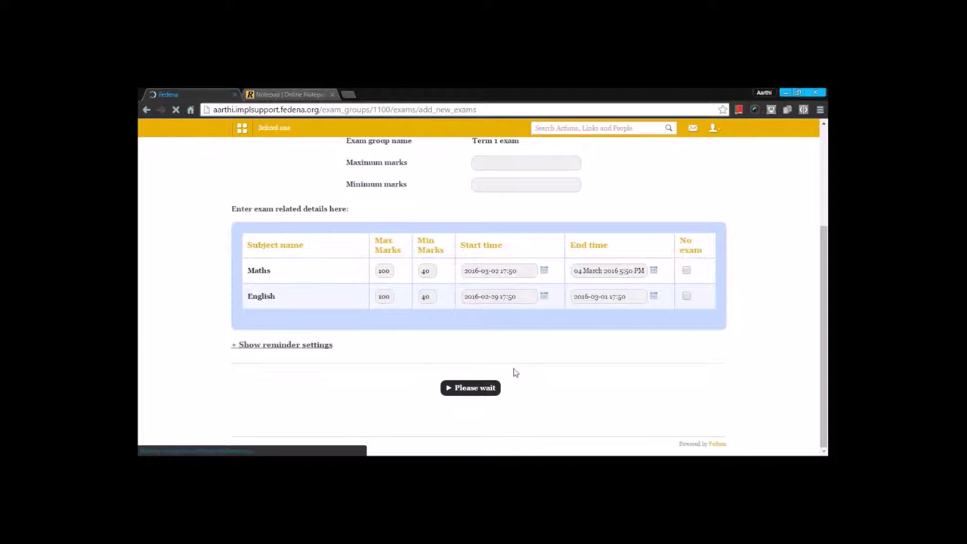
Publish the Term 1 exam schedule for batch A and open the result entry for English.
scroll(516, 338, "down", 2)
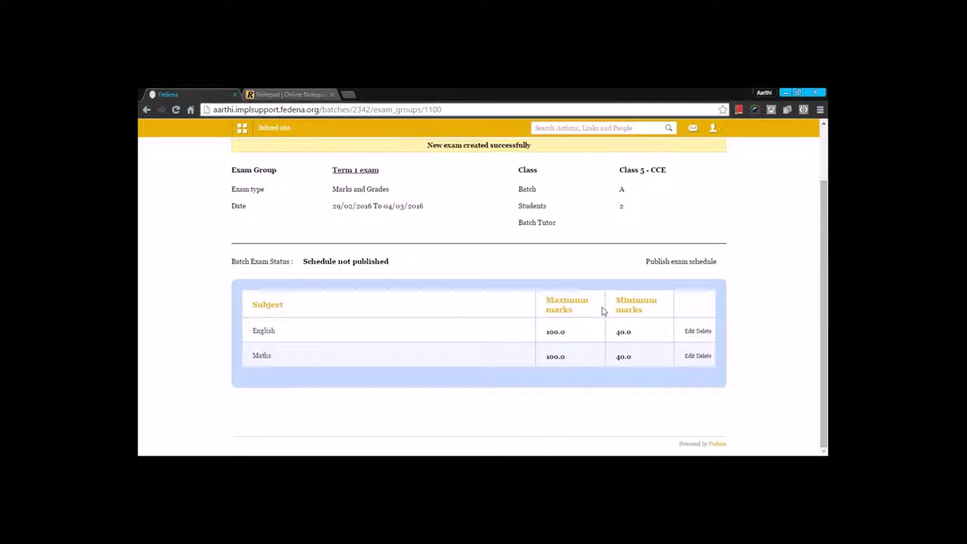
left_click(658, 263)
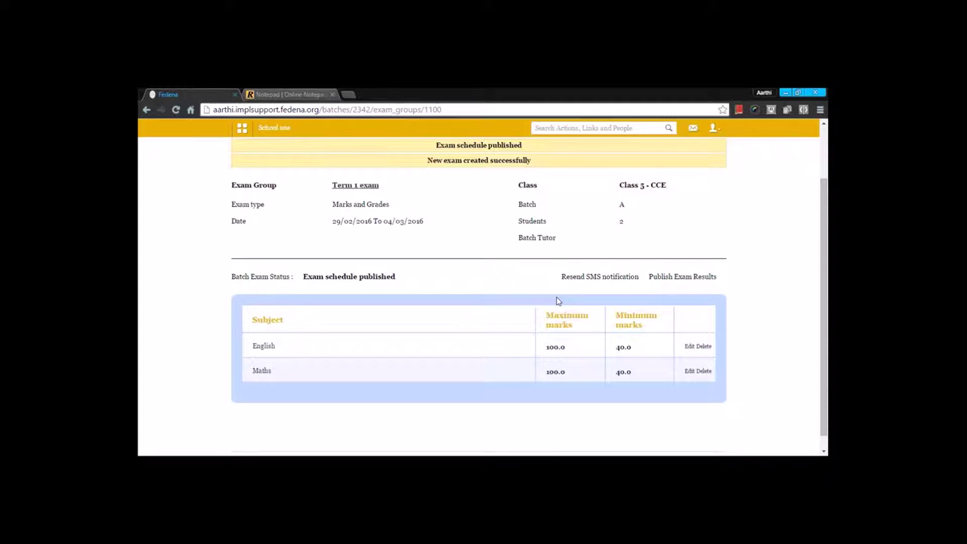
left_click(268, 351)
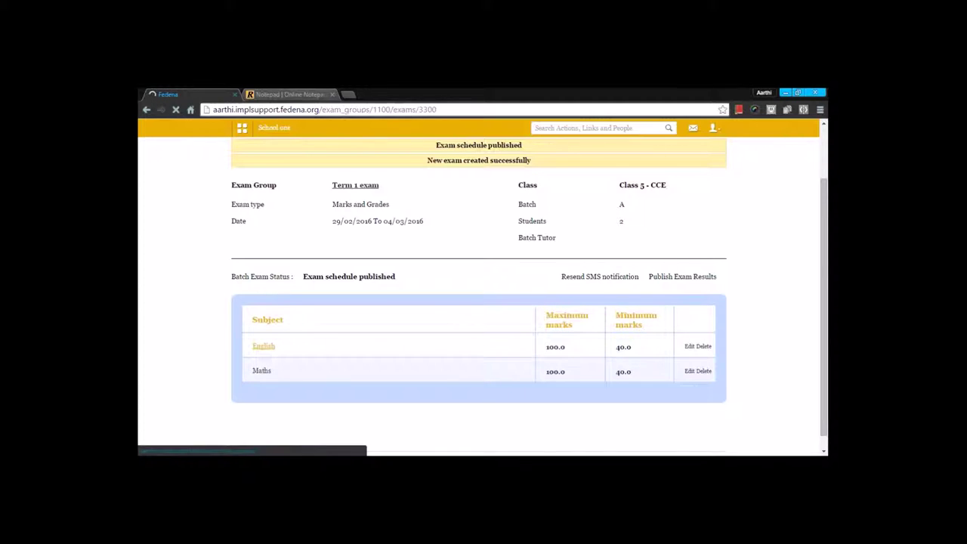
Enter English exam marks of 80 for the first student and 90 for the second, and save them.
left_click(472, 260)
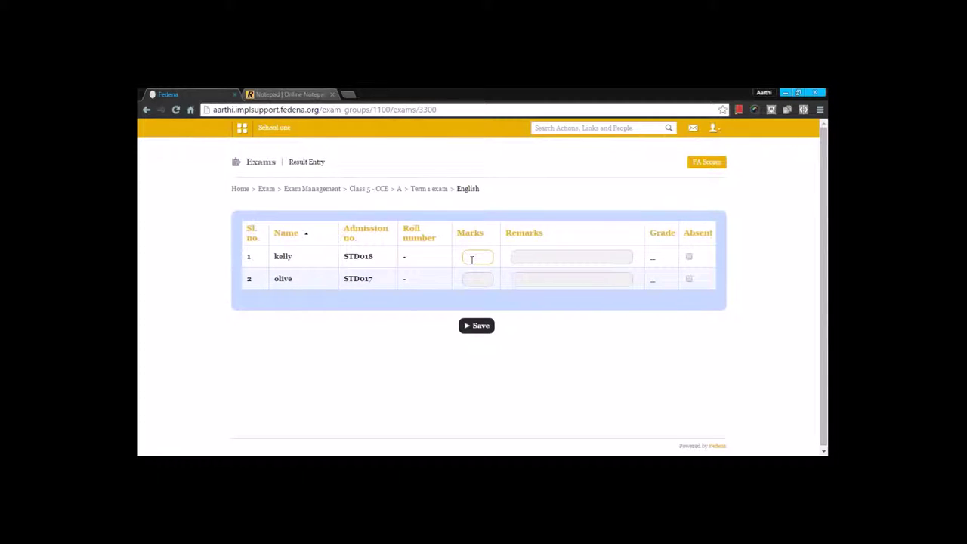
left_click(483, 282)
type("90")
left_click(477, 325)
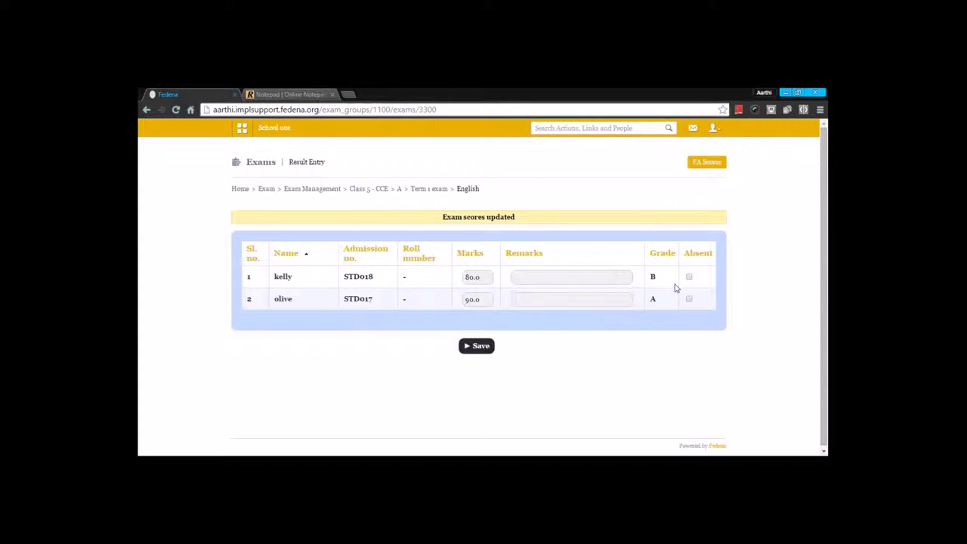
Open the English FA1 scores and save a mark of 40 for the first student's dictation indicator.
left_click(708, 173)
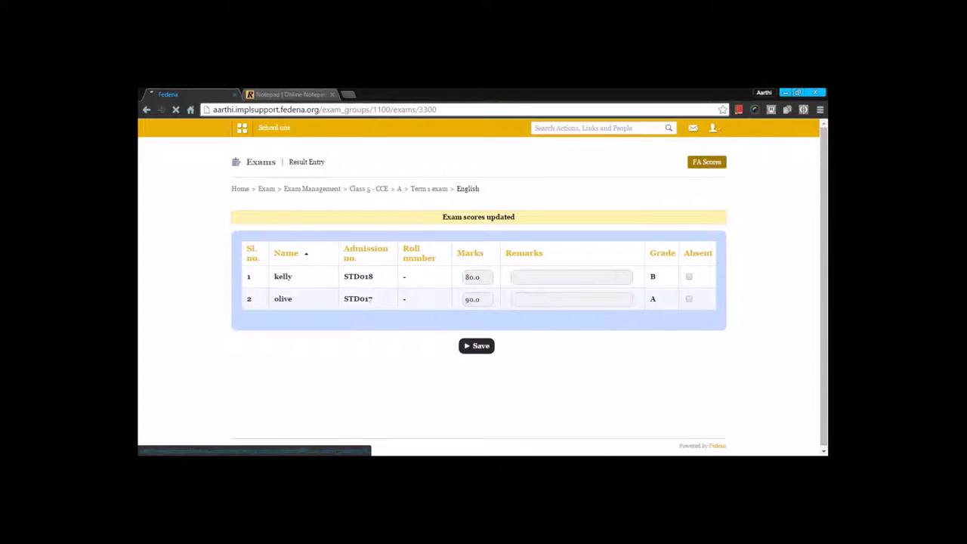
left_click(393, 239)
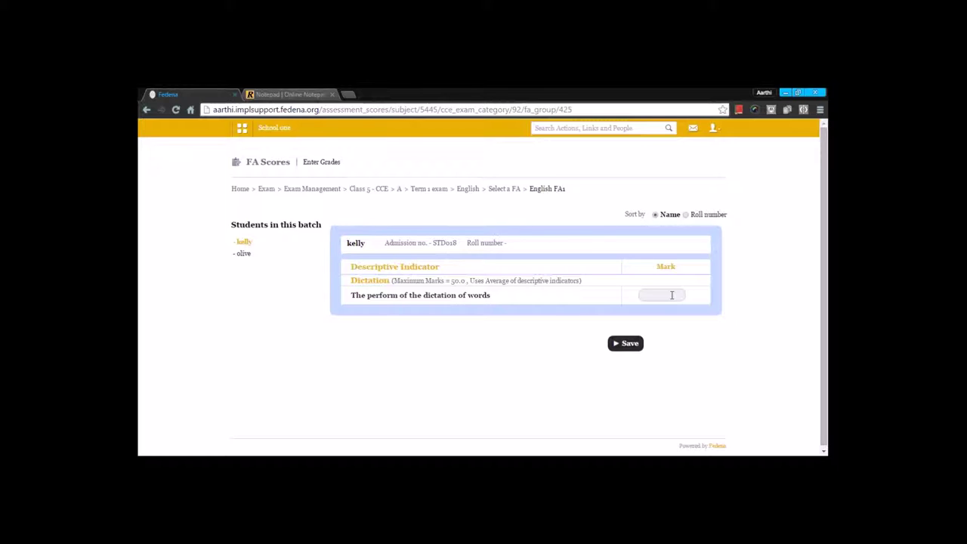
left_click(655, 299)
type("40")
left_click(659, 308)
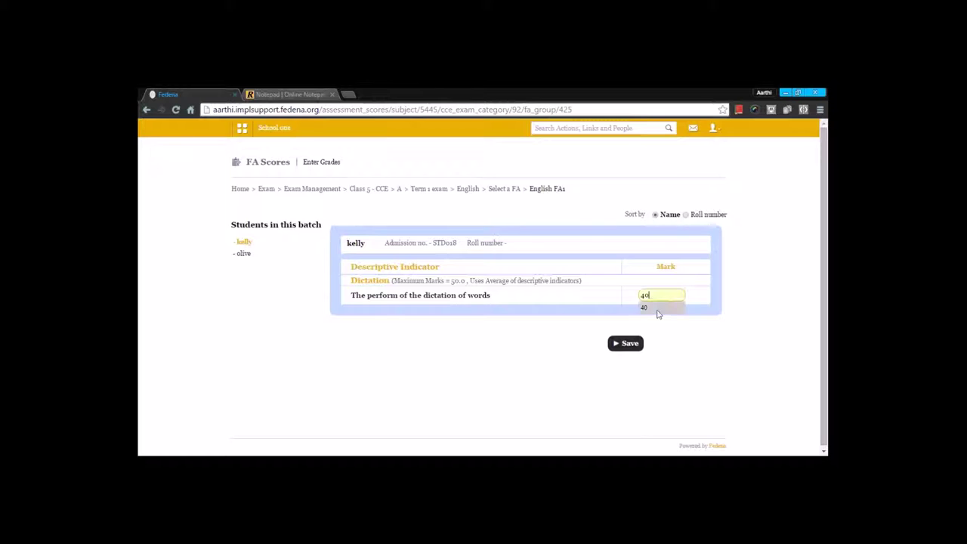
left_click(625, 343)
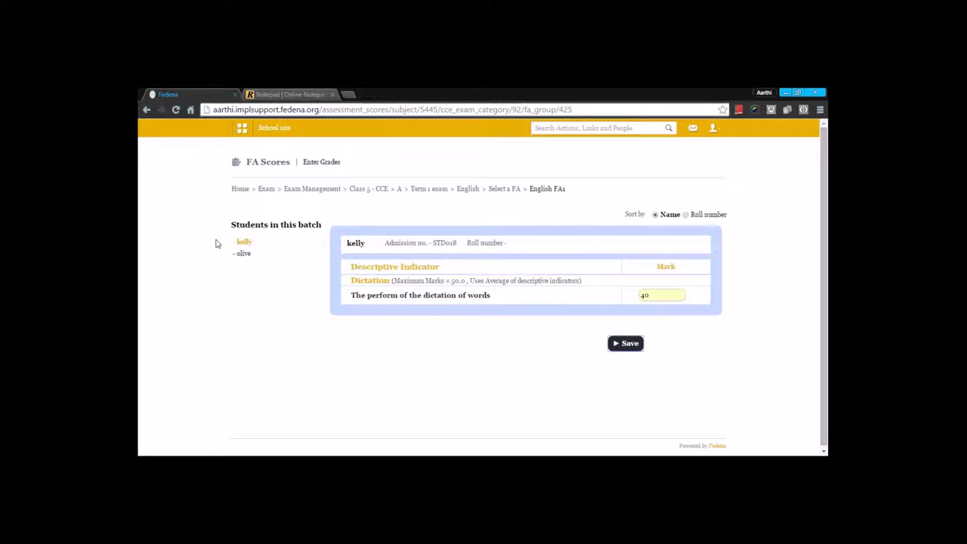
Save a mark of 49 for the second student's dictation indicator in English FA1.
left_click(245, 271)
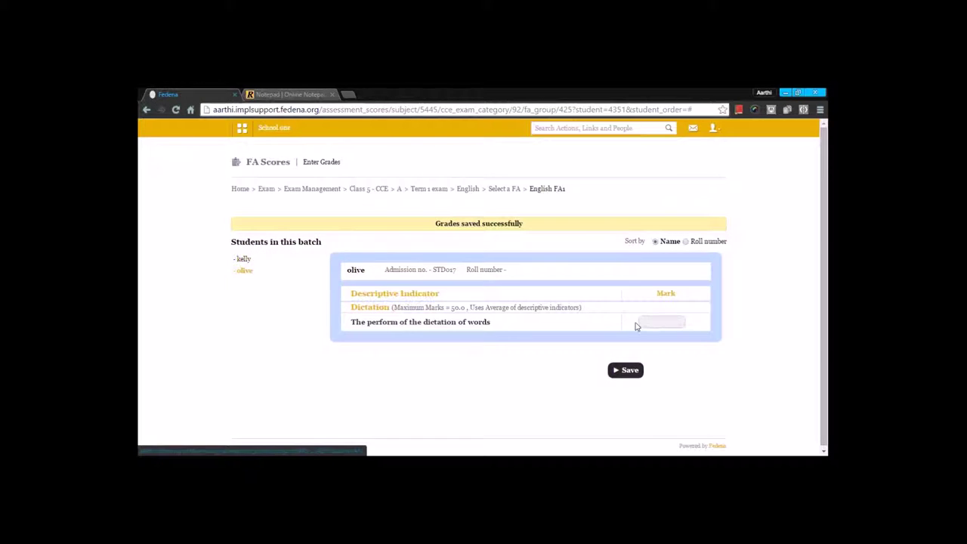
left_click(641, 324)
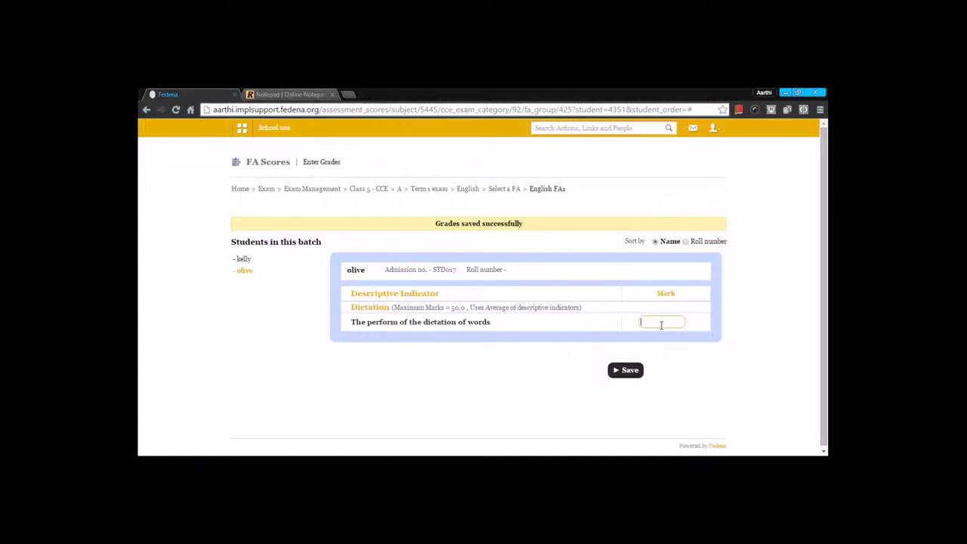
type("49")
key("Down")
key("Return")
left_click(625, 370)
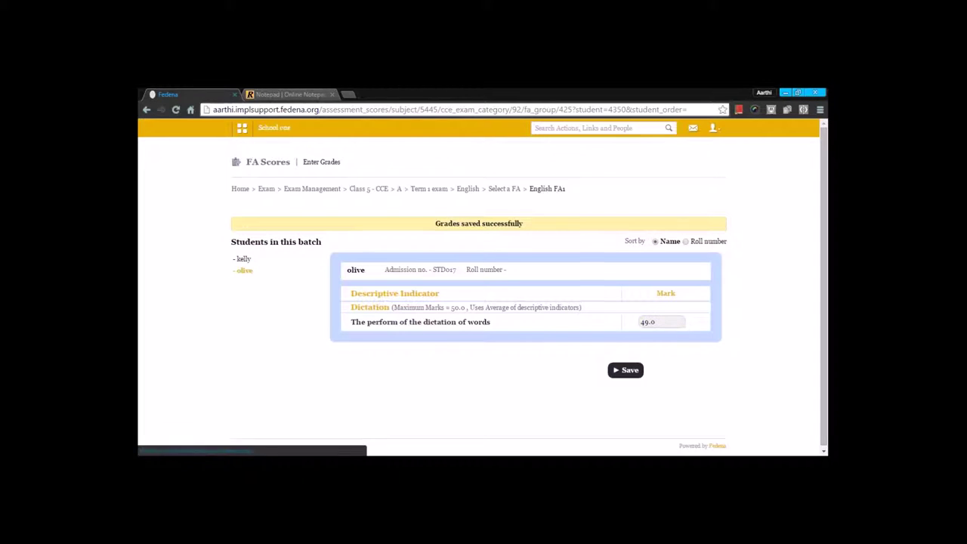
Open the English FA2 scores and save a mark of 80 for the first student's Project - new theory indicator.
left_click(505, 189)
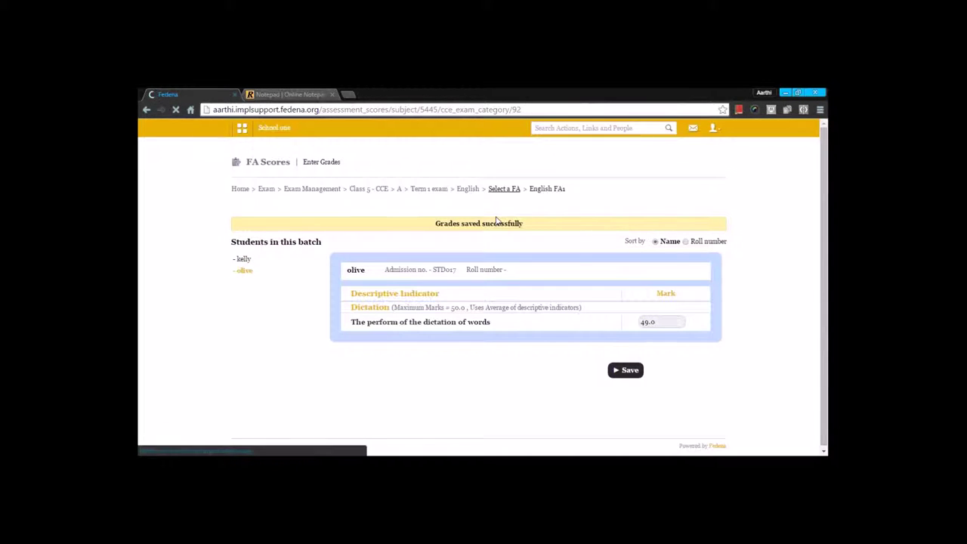
left_click(424, 260)
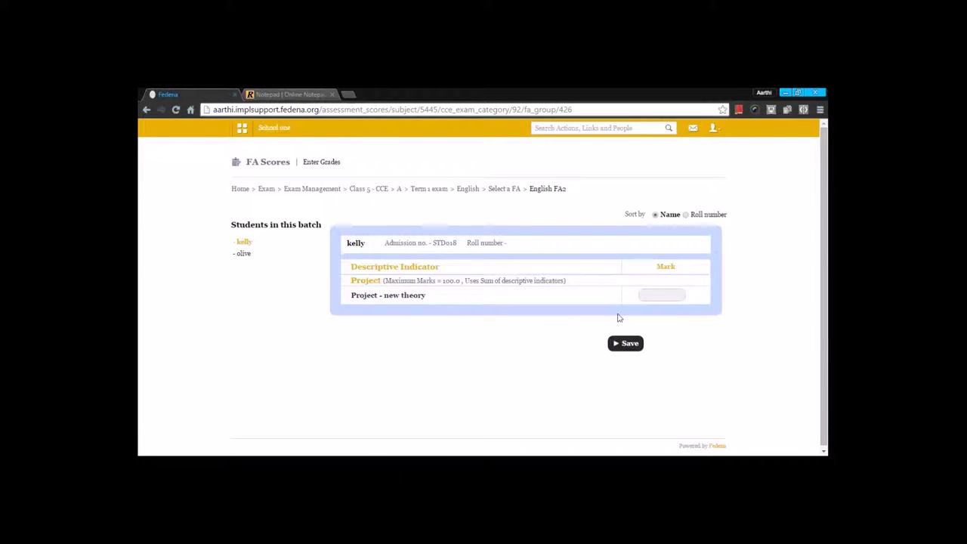
left_click(664, 299)
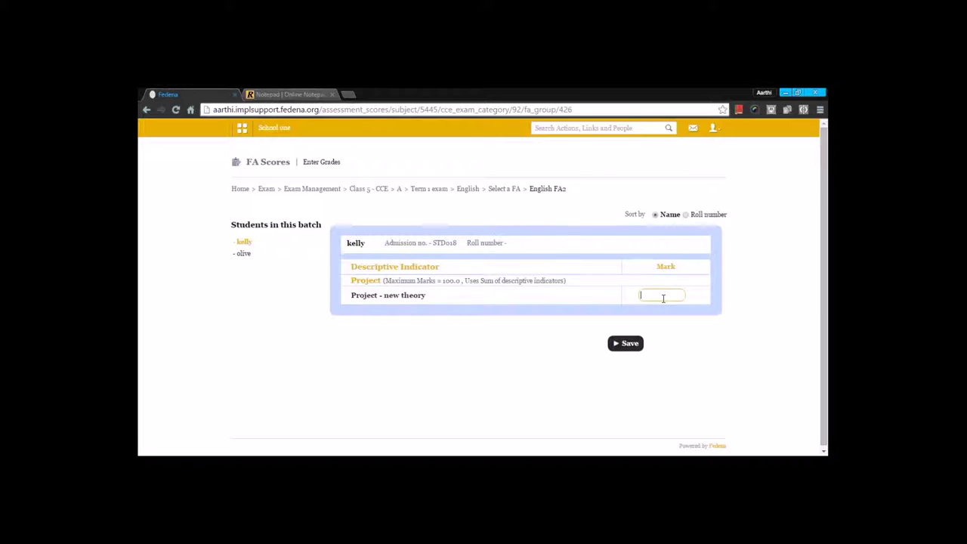
type("80")
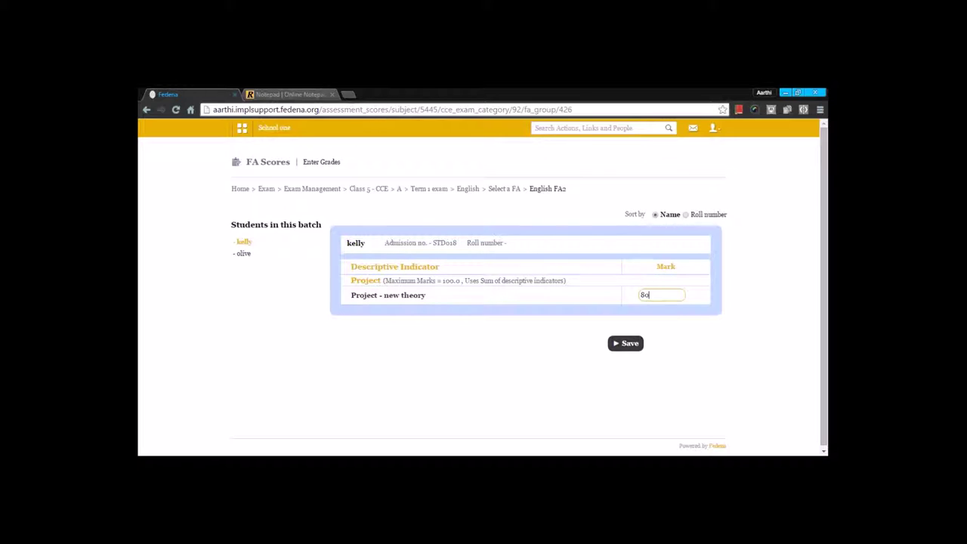
left_click(626, 343)
Save a mark of 70 for the second student's Project - new theory indicator in English FA2.
left_click(246, 272)
left_click(669, 322)
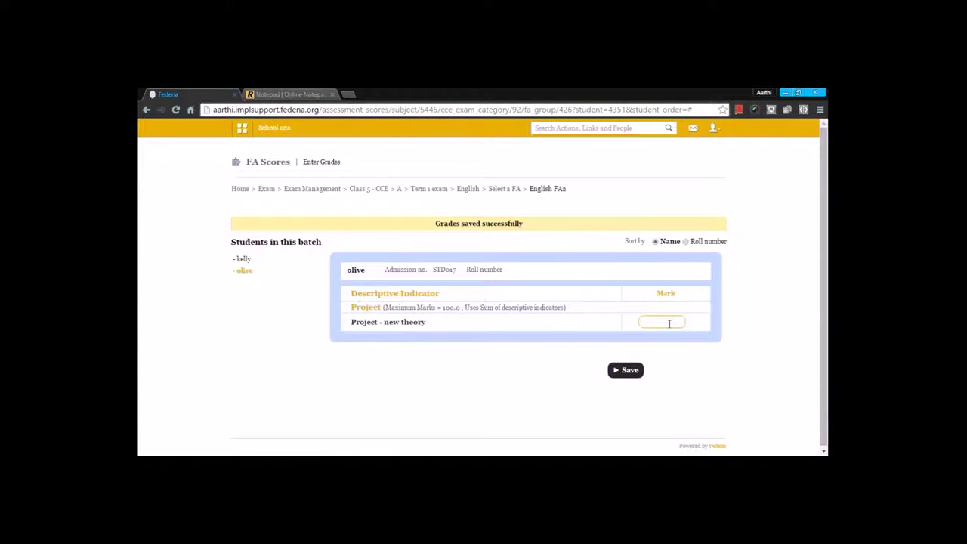
type("70")
left_click(630, 374)
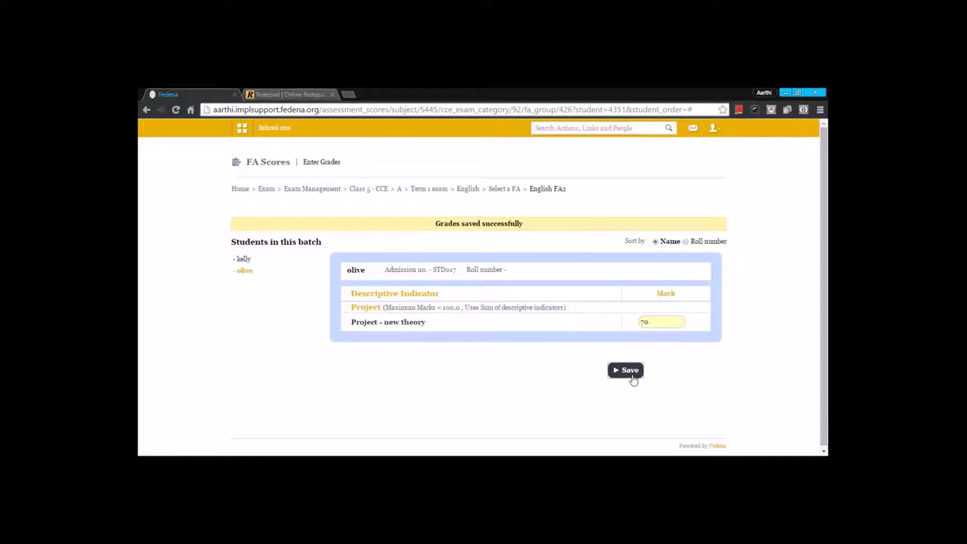
Leave the FA scores and open the CCE report generation page among the exam reports.
left_click(508, 191)
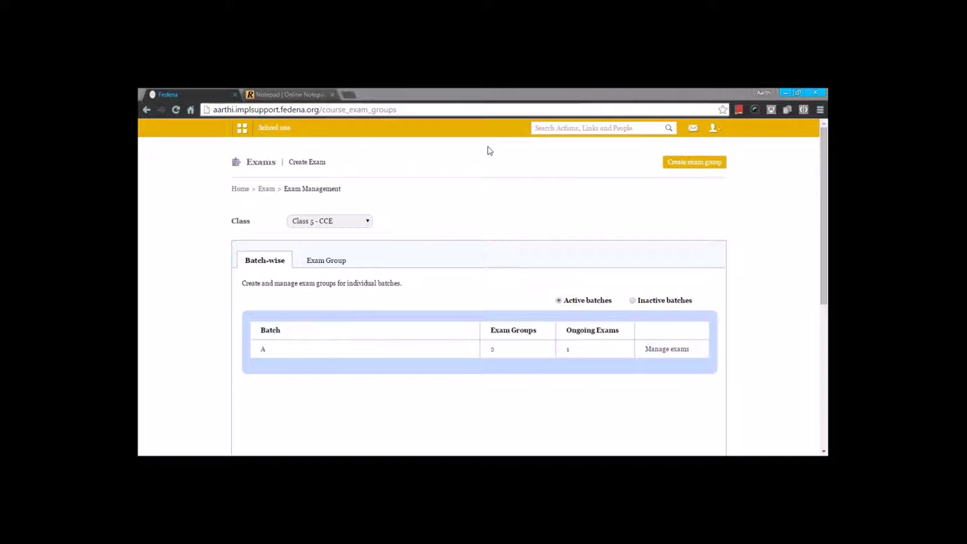
left_click(267, 189)
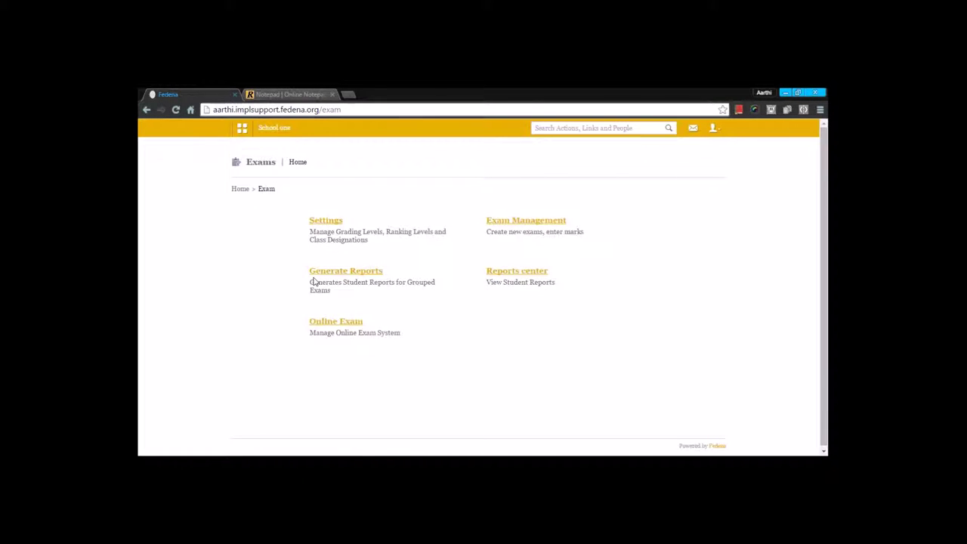
left_click(348, 272)
scroll(378, 265, "down", 2)
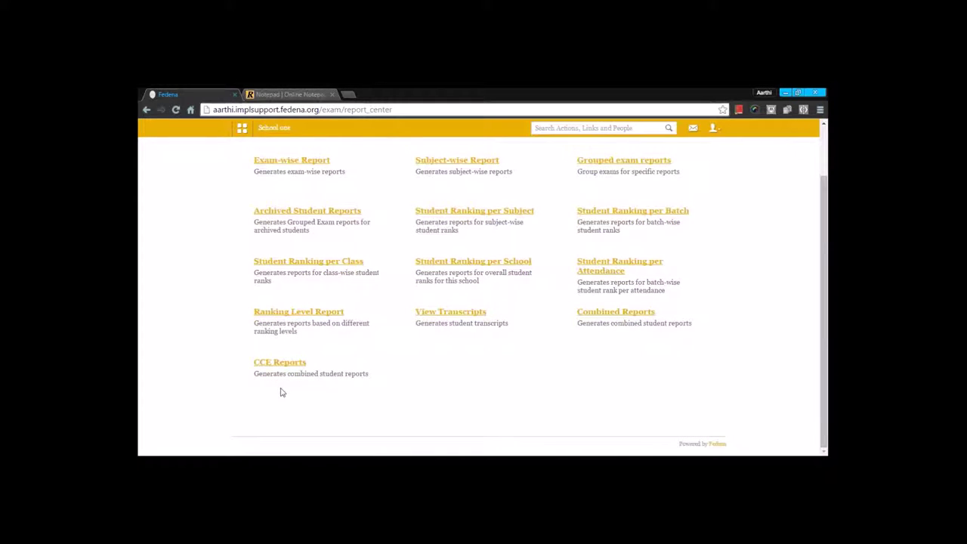
left_click(284, 363)
left_click(295, 221)
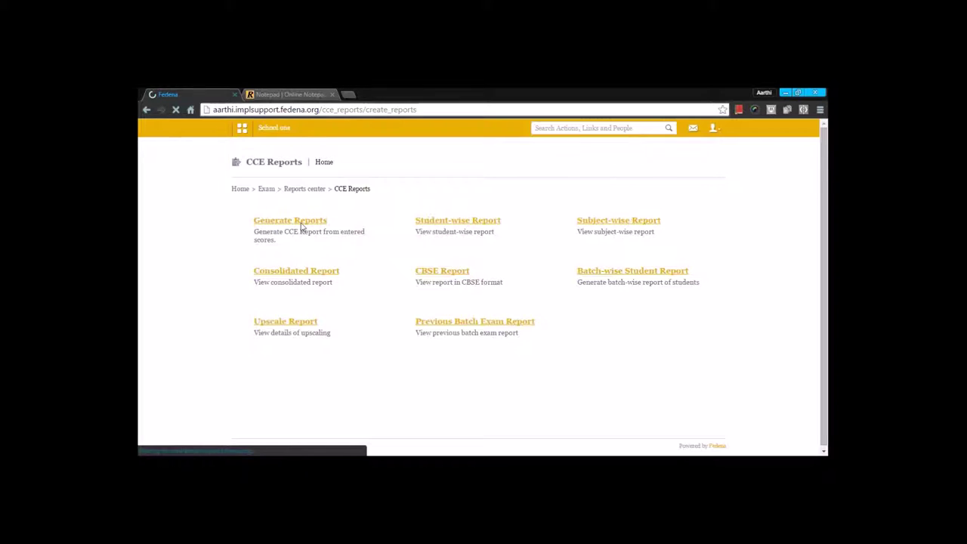
Generate the CCE report for active batch C5 - A of Class 5 - CCE.
left_click(354, 239)
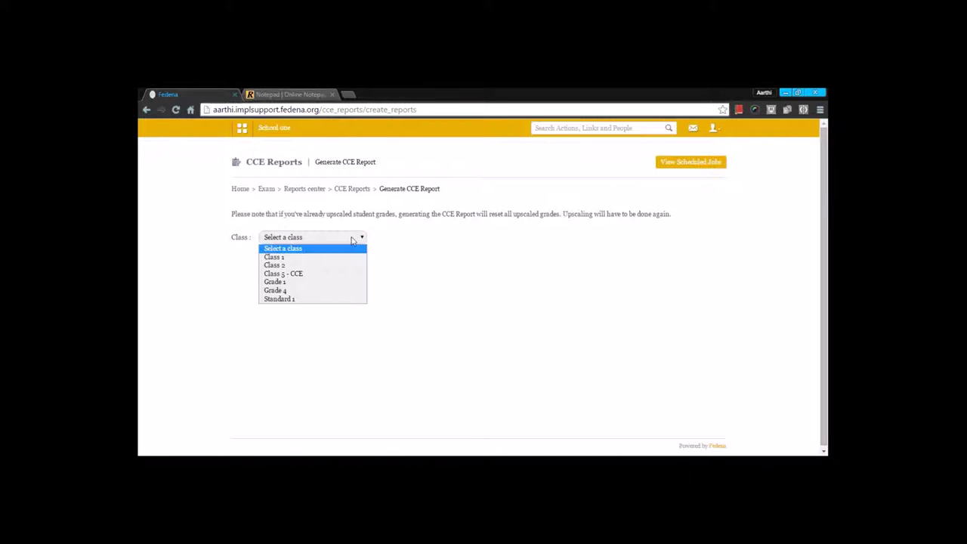
left_click(344, 276)
left_click(331, 263)
left_click(333, 265)
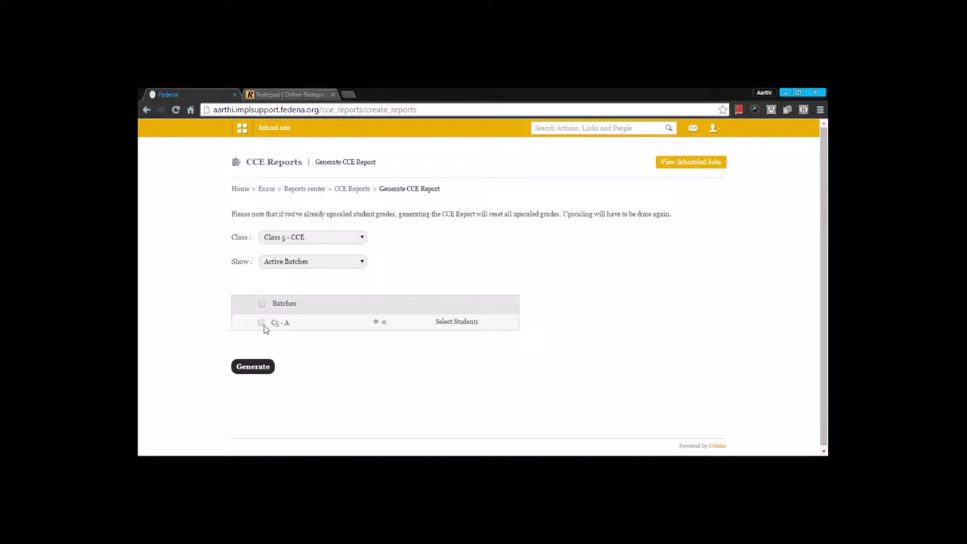
left_click(260, 322)
left_click(254, 367)
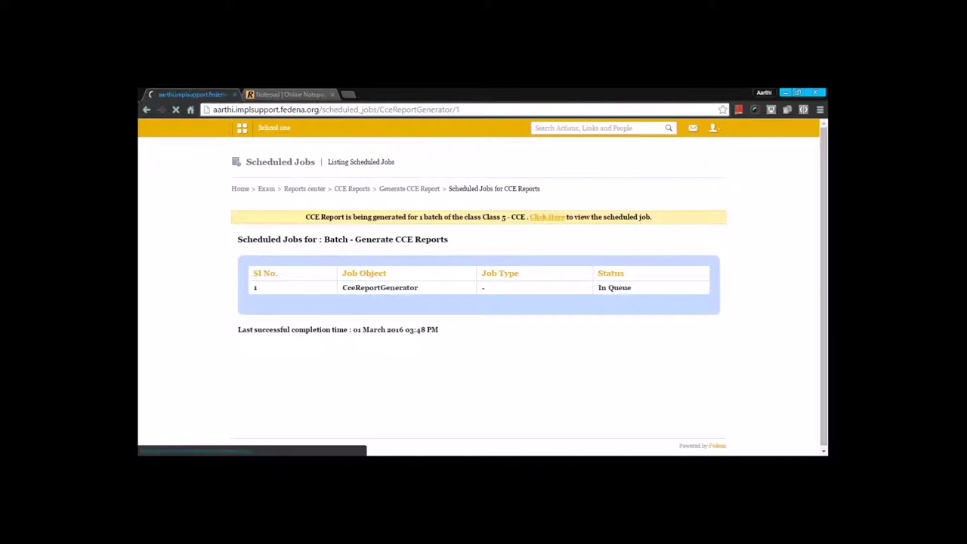
Check the scheduled job for the CCE report generation and return to the CCE Reports overview.
left_click(547, 217)
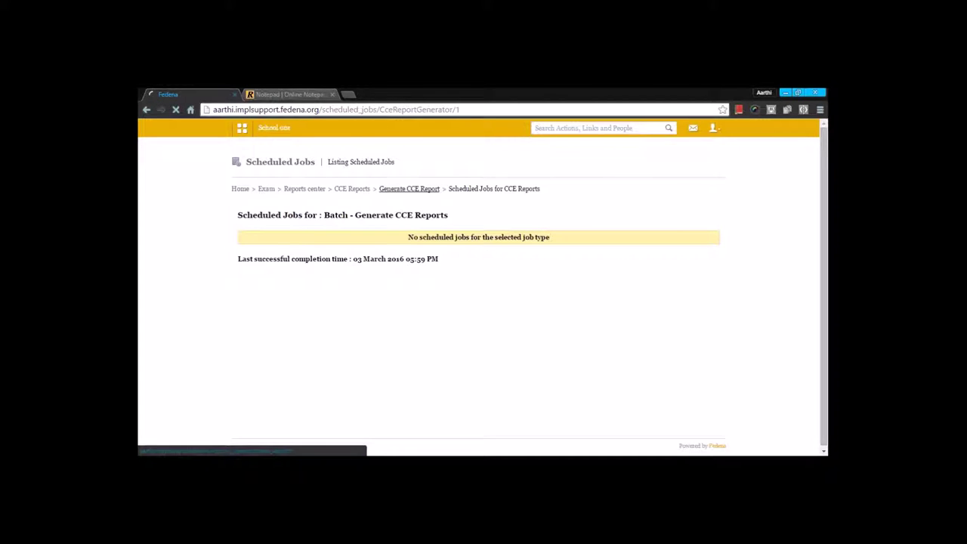
left_click(352, 188)
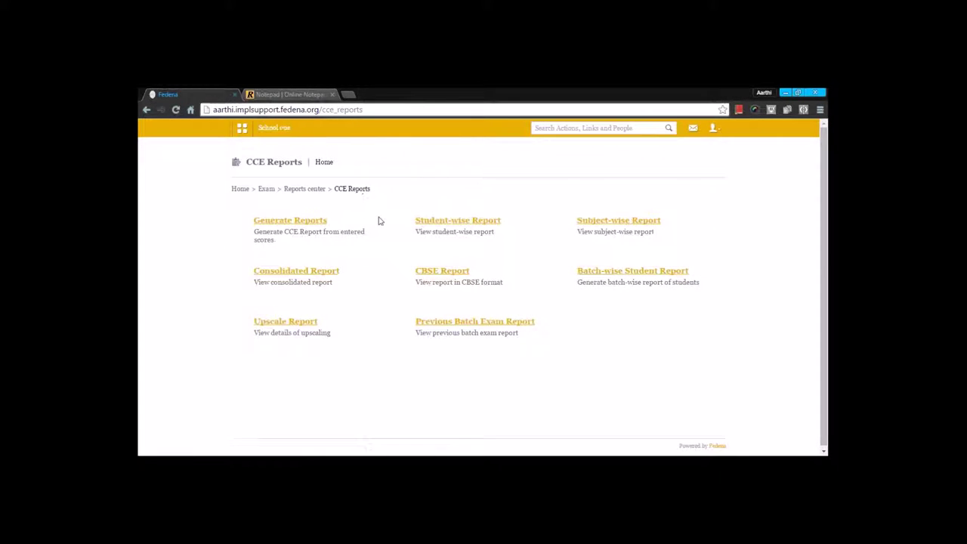
Open the student-wise CCE report for batch C5 - A.
left_click(453, 221)
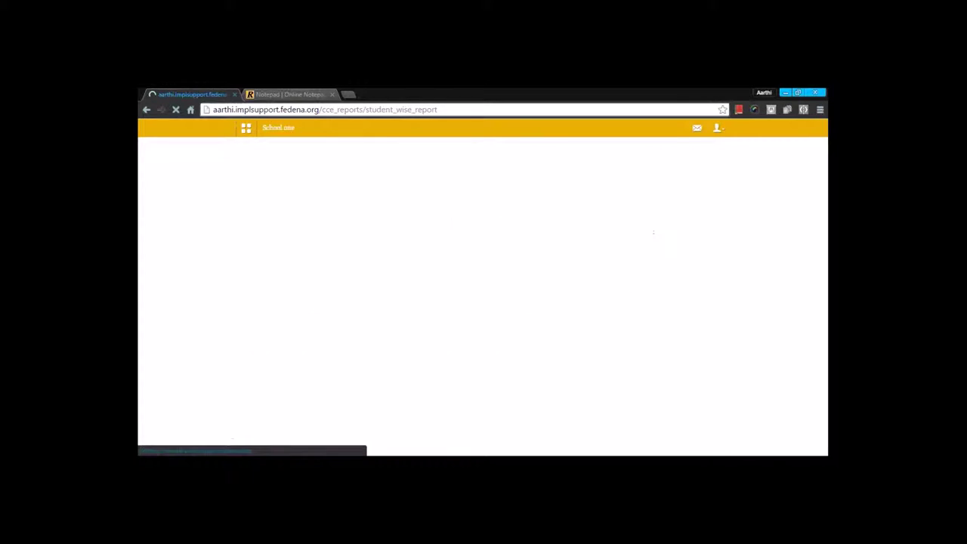
key("alt+Left")
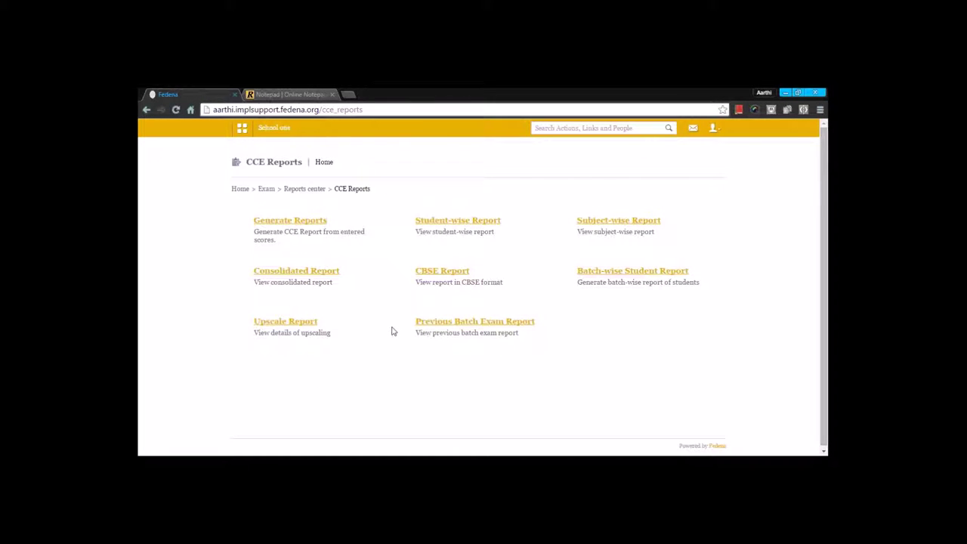
left_click(437, 220)
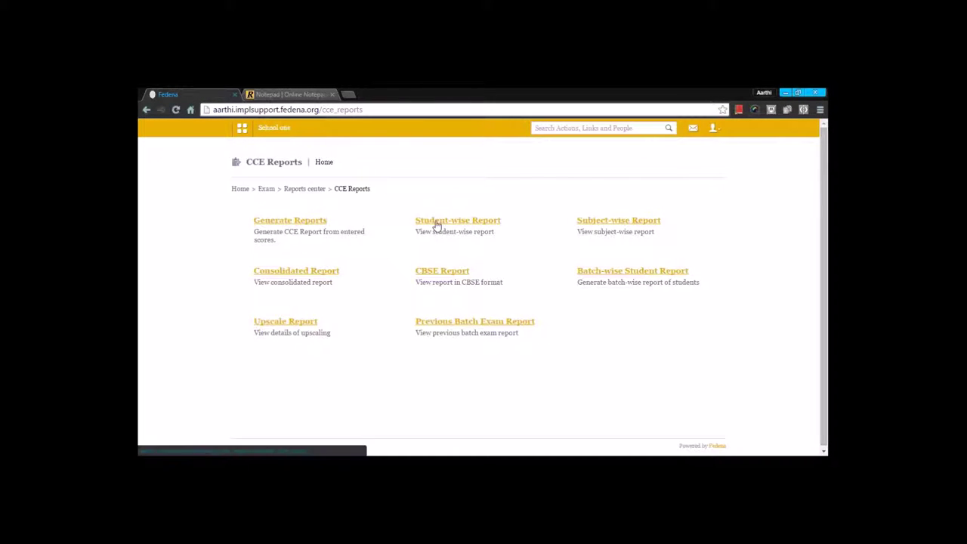
left_click(398, 225)
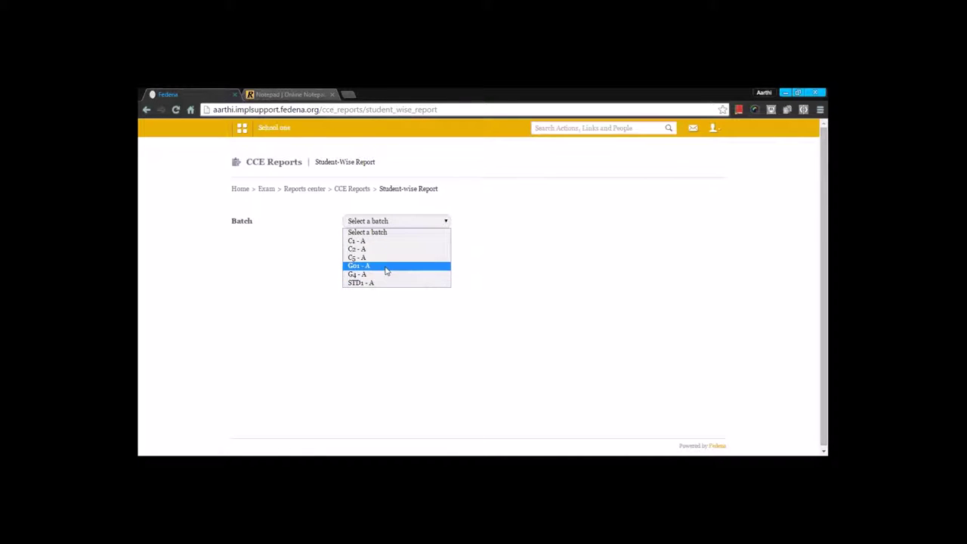
left_click(388, 265)
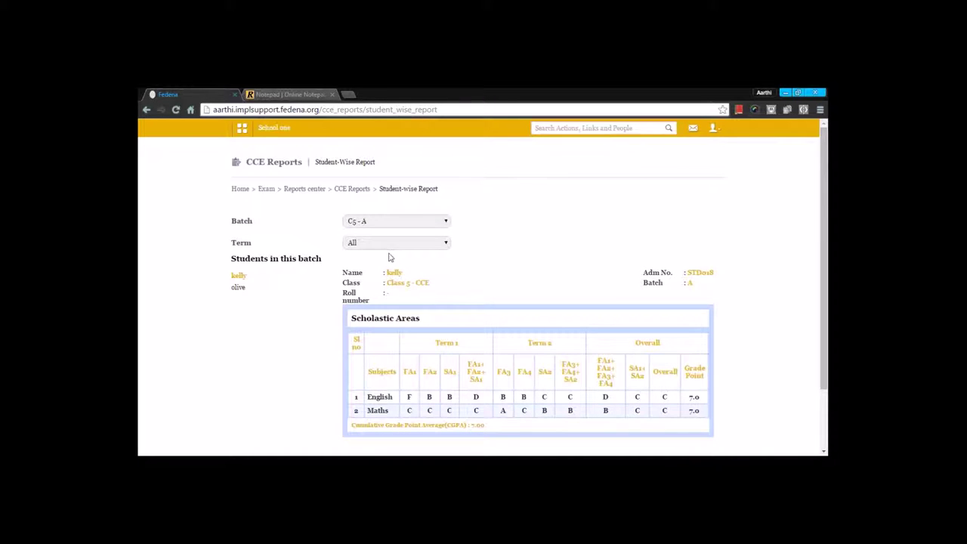
Examine the first student's scholastic grades for all terms and the report export options below them.
left_click(369, 245)
left_click(371, 256)
left_click(371, 243)
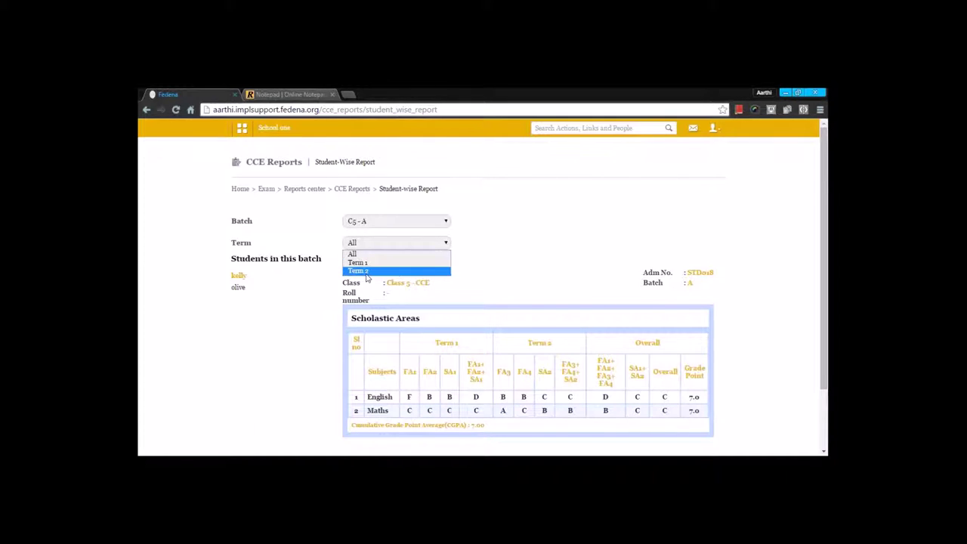
left_click(376, 260)
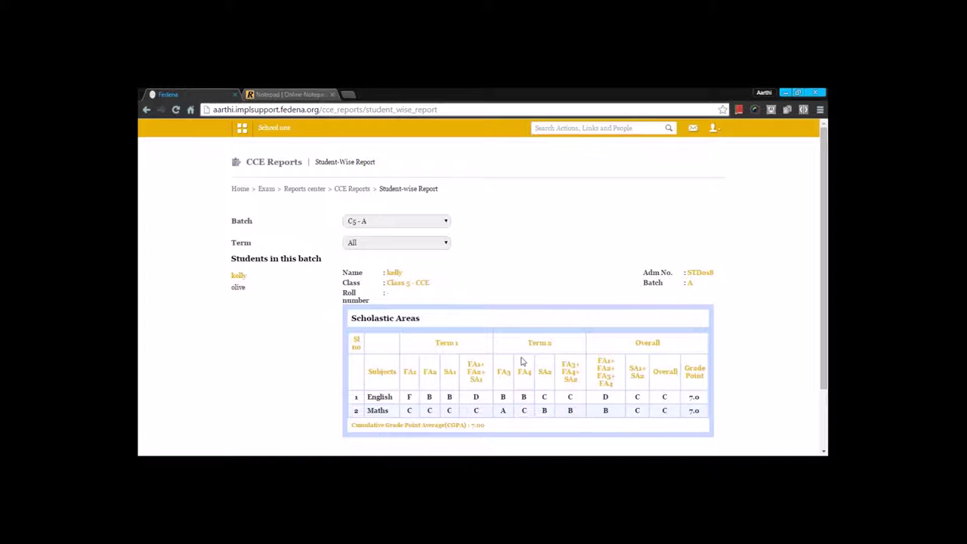
scroll(396, 372, "down", 2)
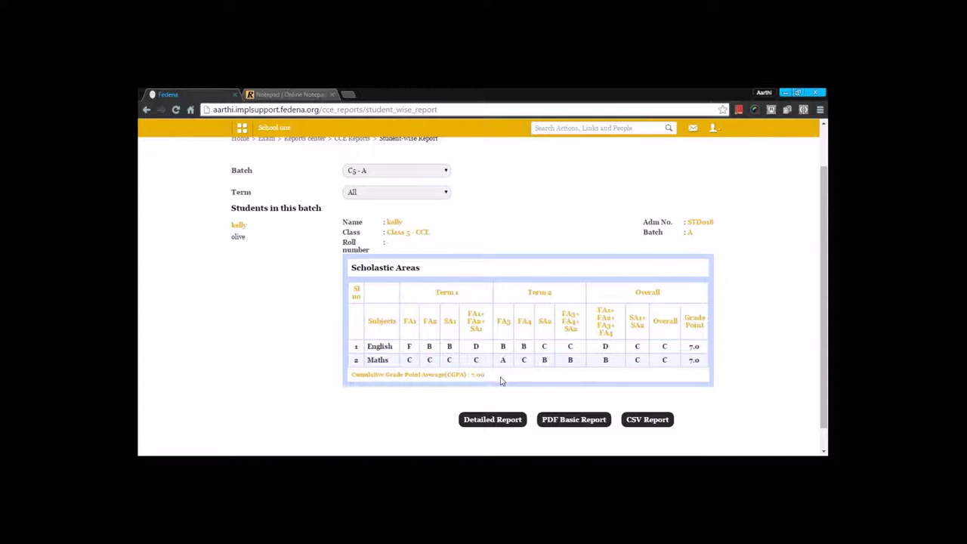
scroll(508, 378, "down", 1)
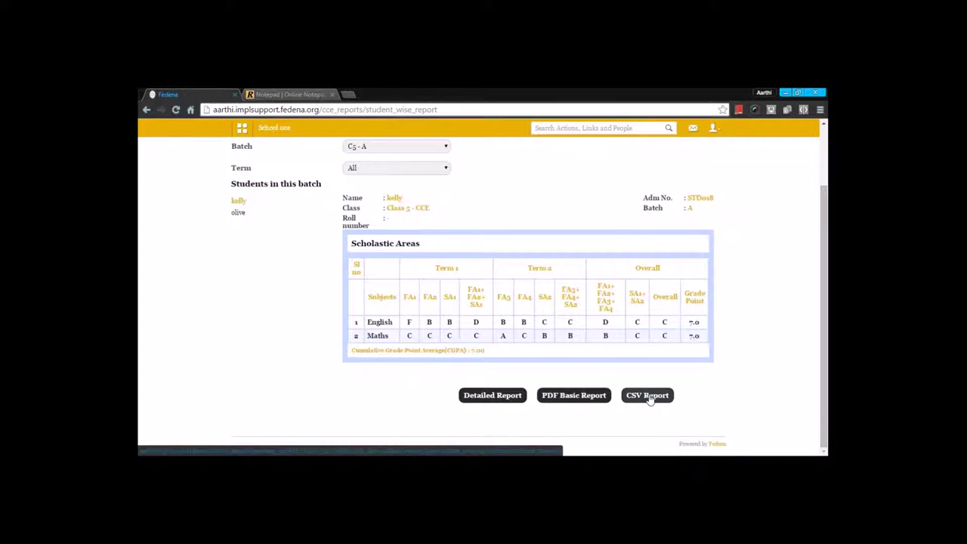
scroll(648, 399, "up", 1)
Show the student's scholastic grades for Term 1 only, followed by those for Term 2.
left_click(370, 244)
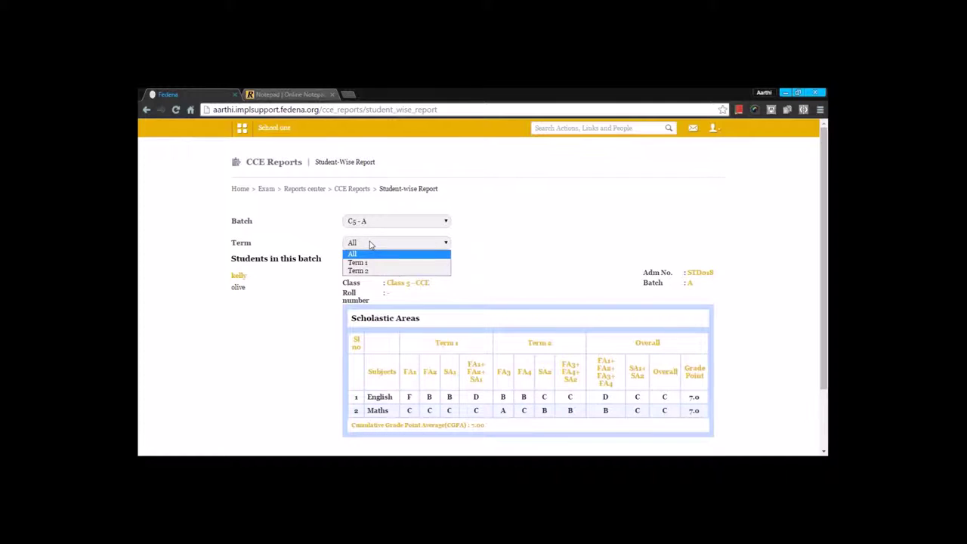
left_click(369, 263)
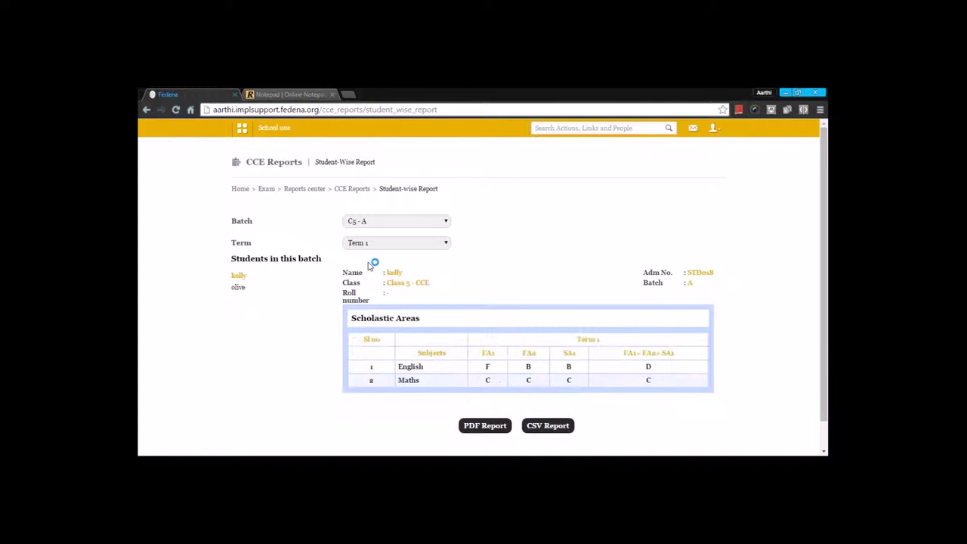
scroll(381, 295, "down", 1)
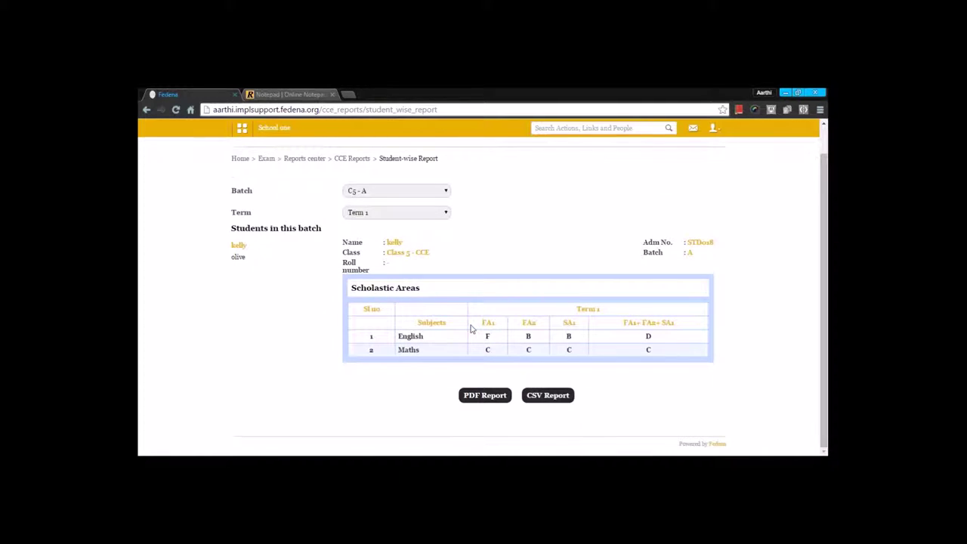
left_click(417, 216)
left_click(406, 243)
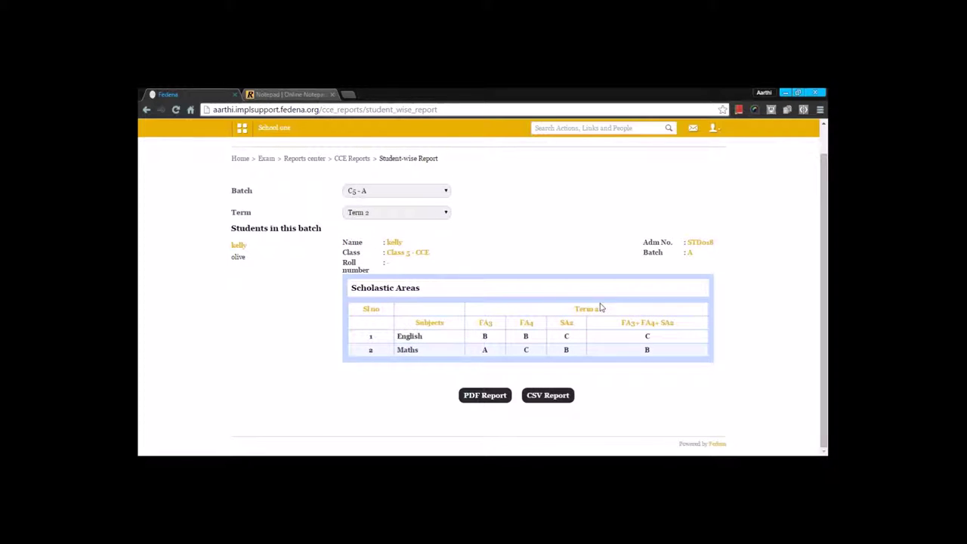
Return to the CCE Reports overview and display the subject-wise report for Class 5 - CCE, batch C5 - A, subject English.
scroll(438, 248, "up", 1)
left_click(352, 189)
left_click(616, 221)
left_click(350, 221)
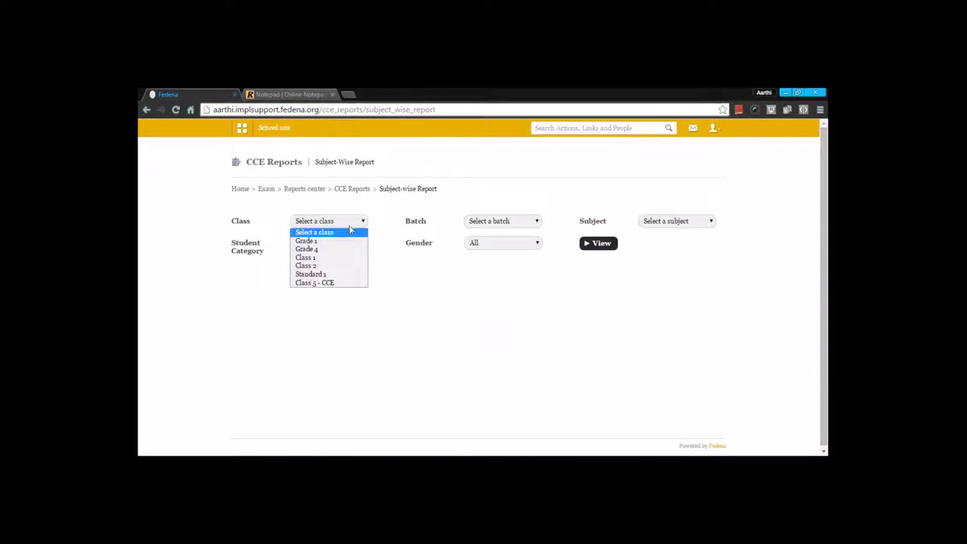
left_click(335, 283)
left_click(512, 226)
left_click(501, 242)
left_click(652, 224)
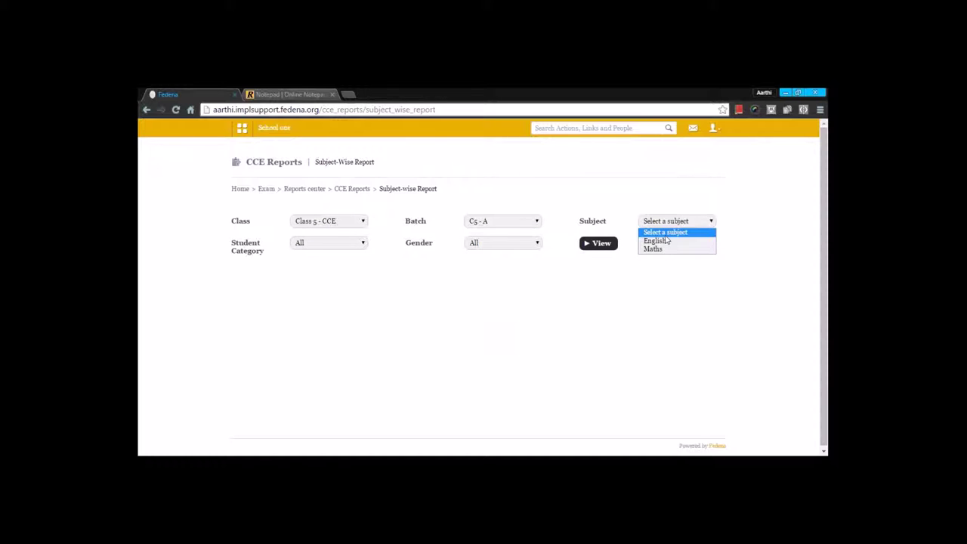
left_click(662, 244)
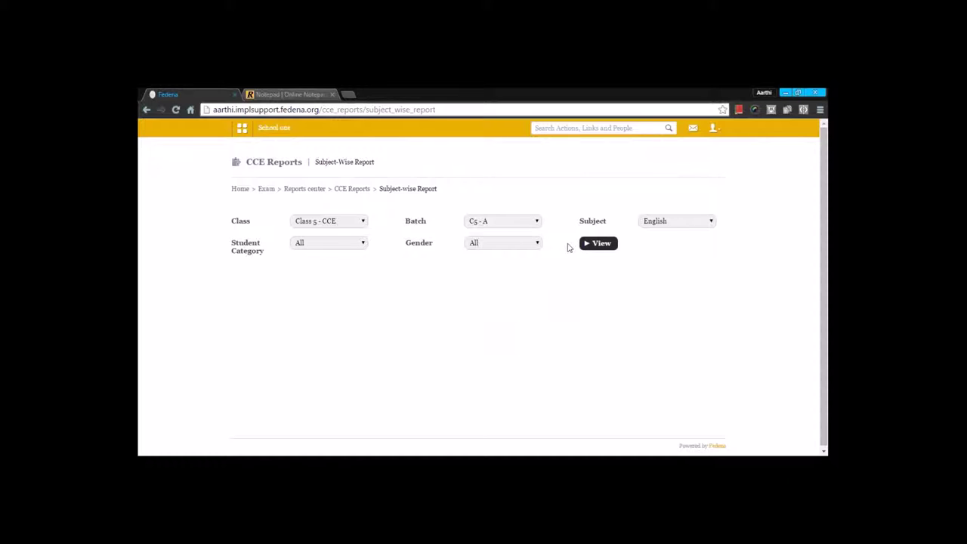
left_click(602, 243)
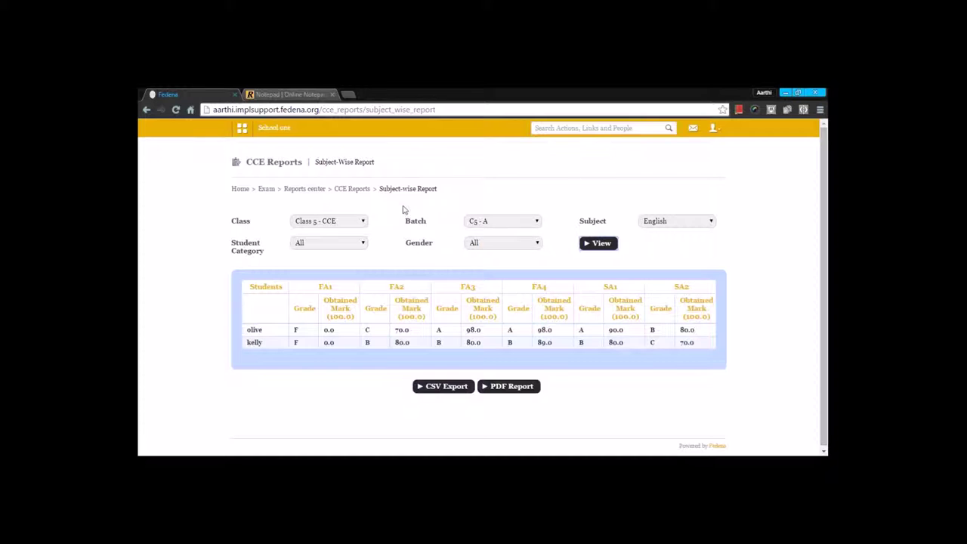
Display the consolidated report for Class 5 - CCE, batch C5 - A, with assessment group FA1+FA2+FA3+FA4.
left_click(362, 192)
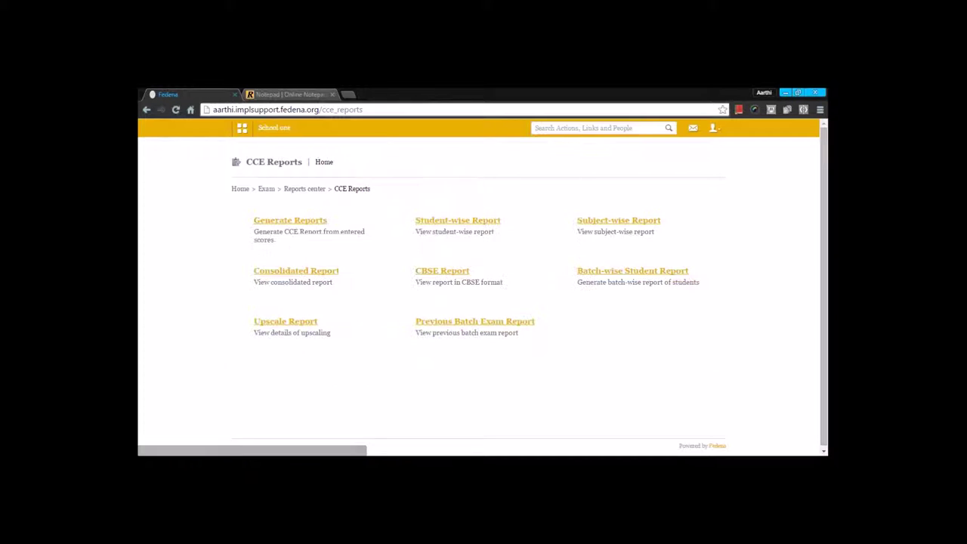
left_click(286, 276)
left_click(345, 226)
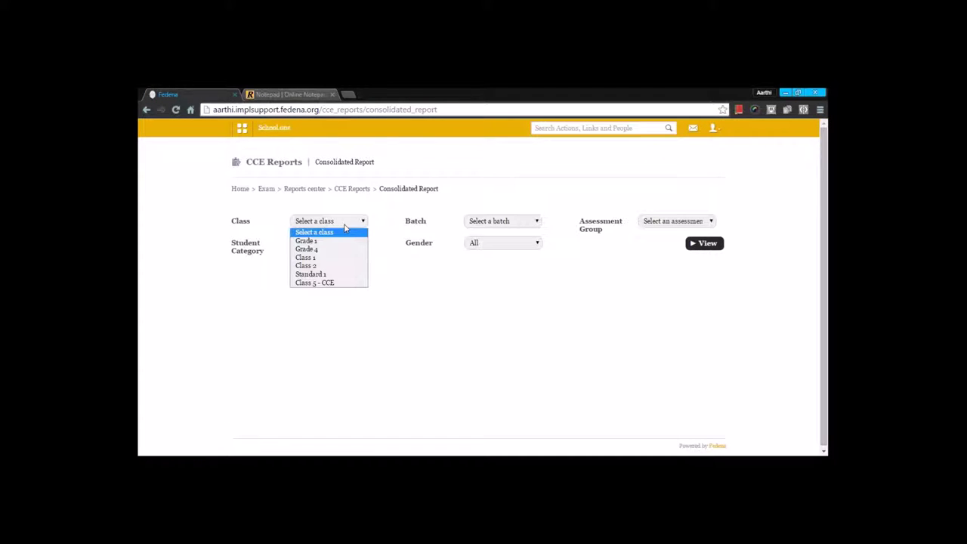
left_click(351, 282)
left_click(505, 223)
left_click(496, 241)
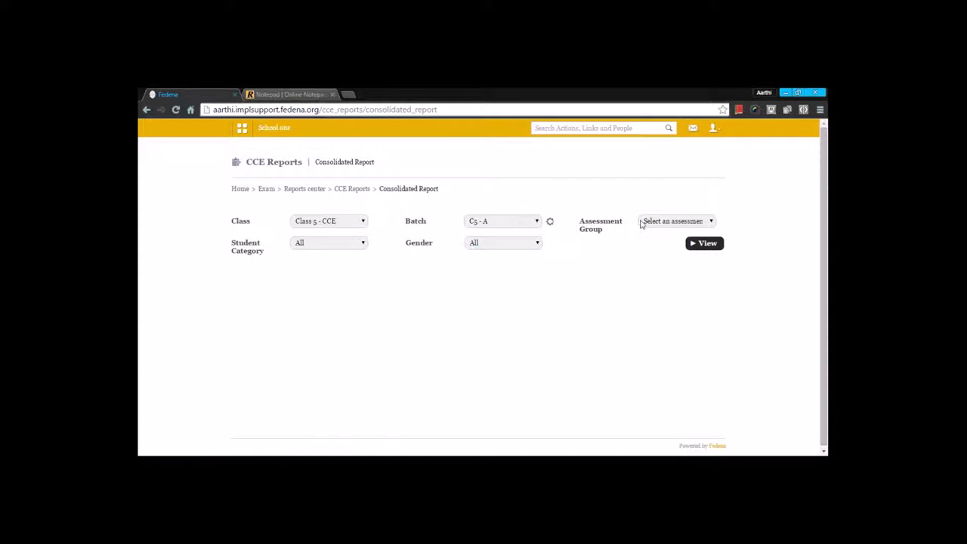
left_click(691, 220)
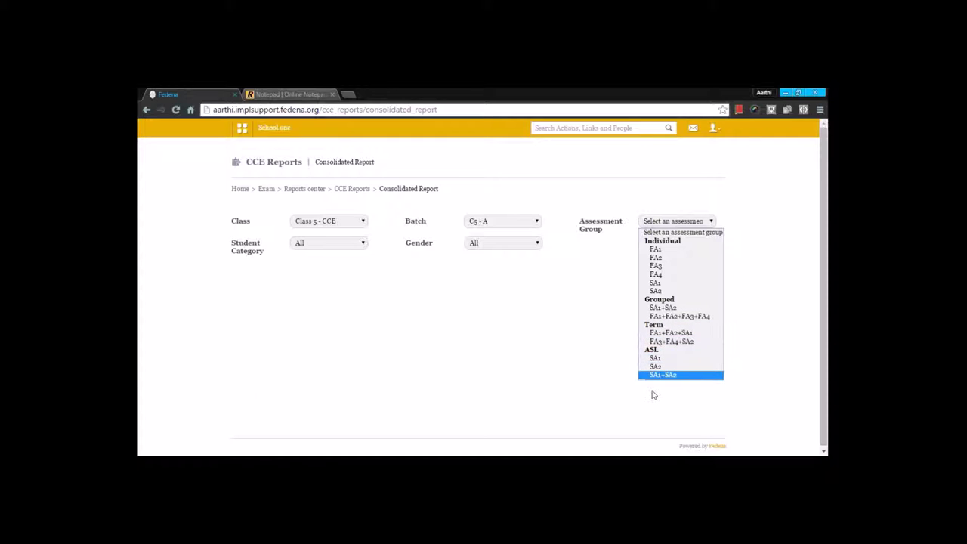
left_click(679, 317)
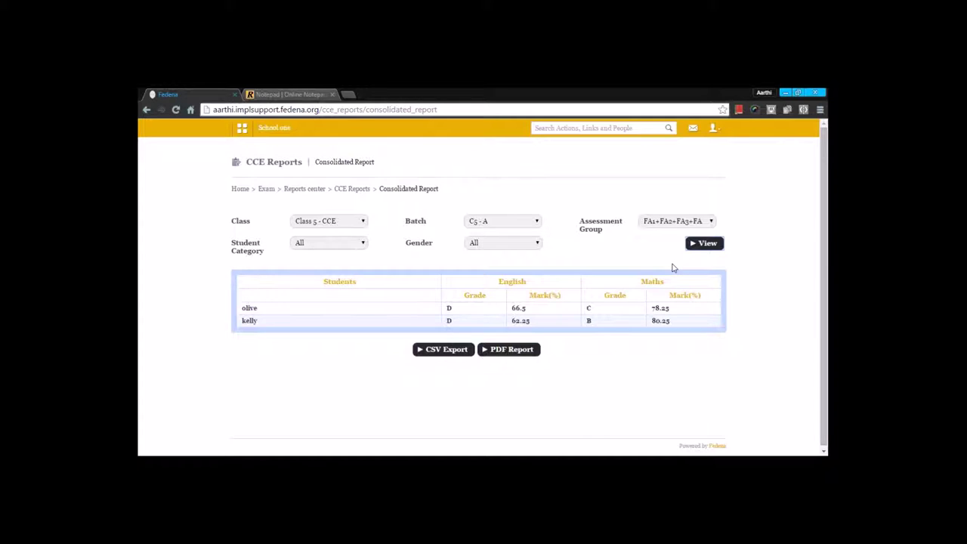
left_click(683, 221)
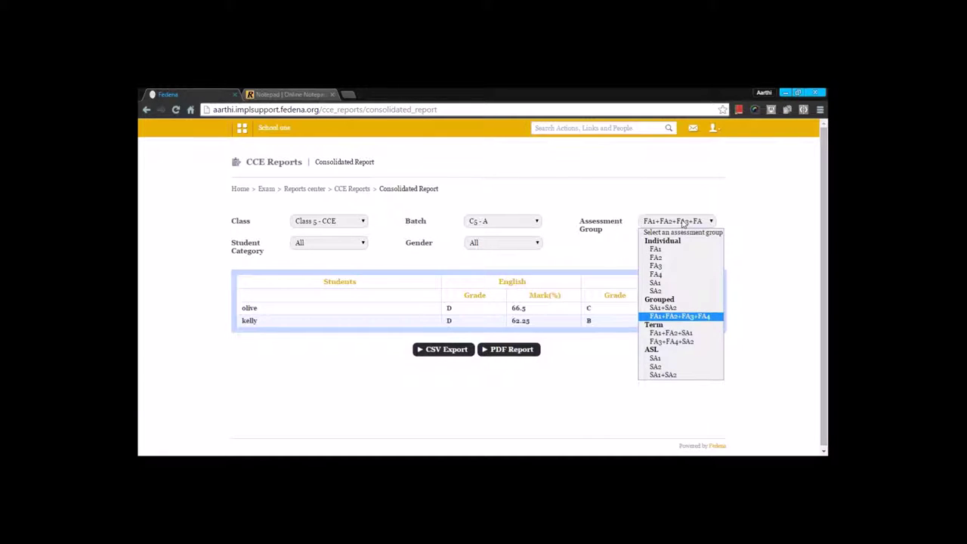
left_click(683, 221)
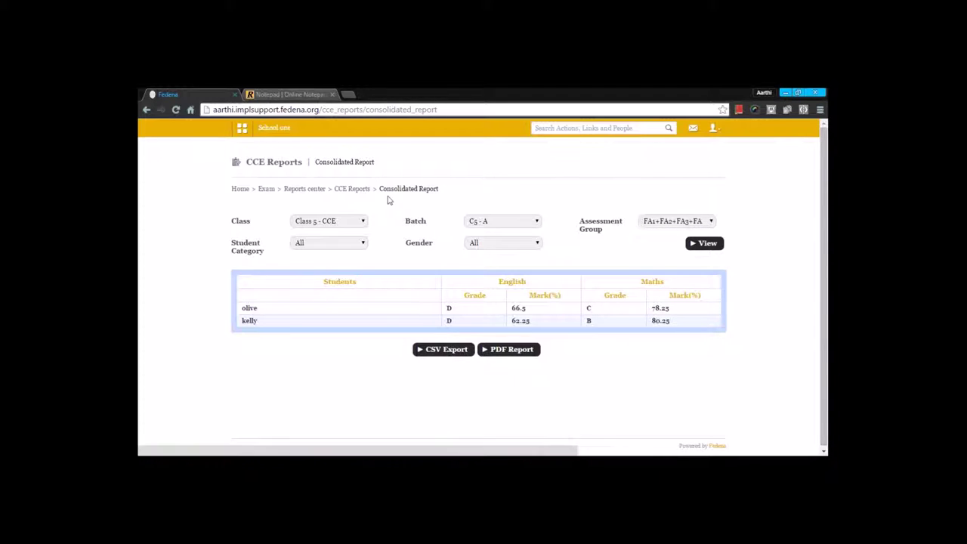
Display the CBSE Scholastic report for Class 5 - CCE, batch C5 - A, exam group Term 1 exam, subject English.
left_click(354, 189)
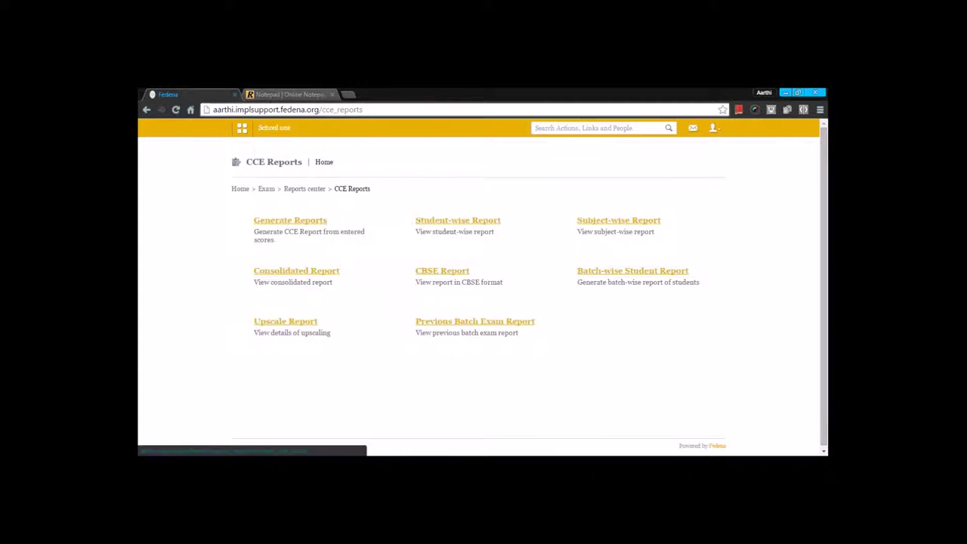
left_click(463, 277)
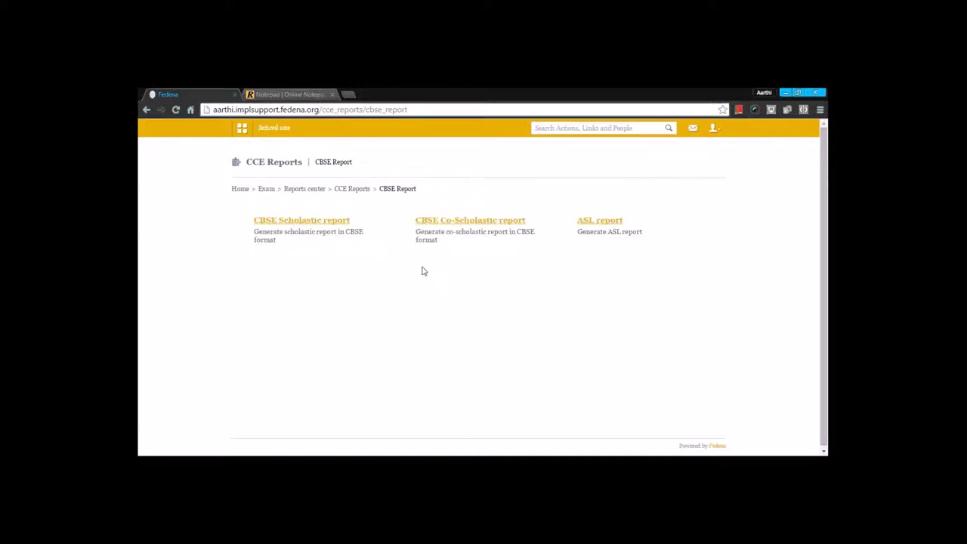
left_click(305, 221)
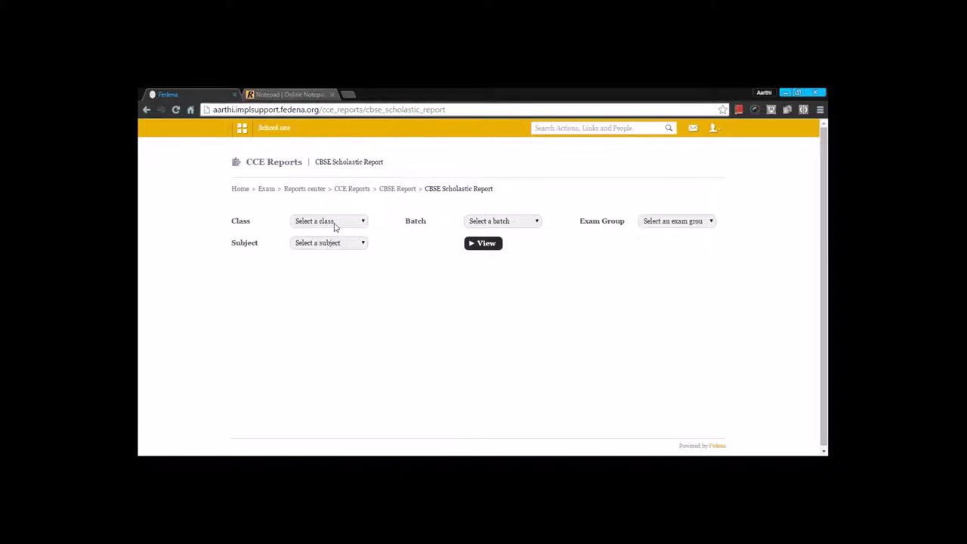
left_click(346, 221)
left_click(315, 282)
left_click(533, 221)
left_click(527, 242)
left_click(666, 219)
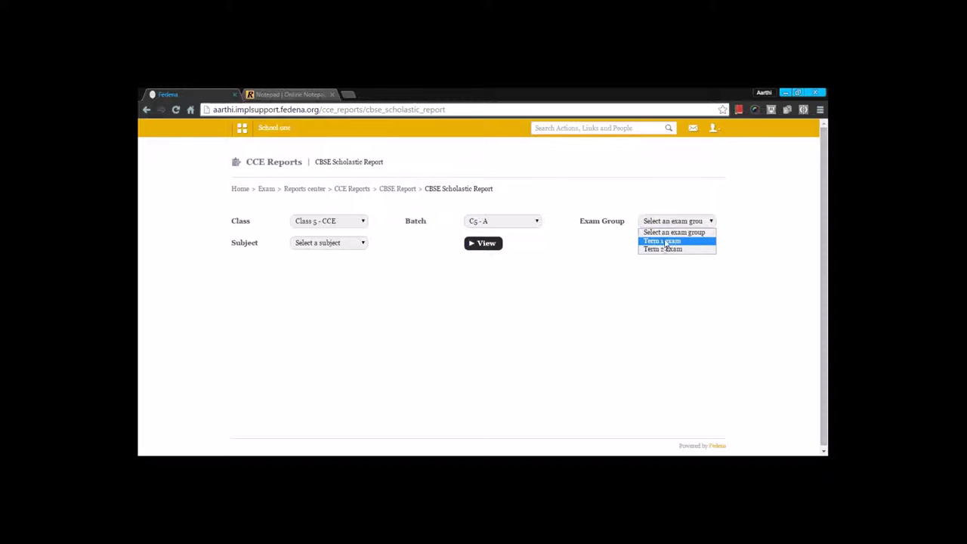
left_click(665, 240)
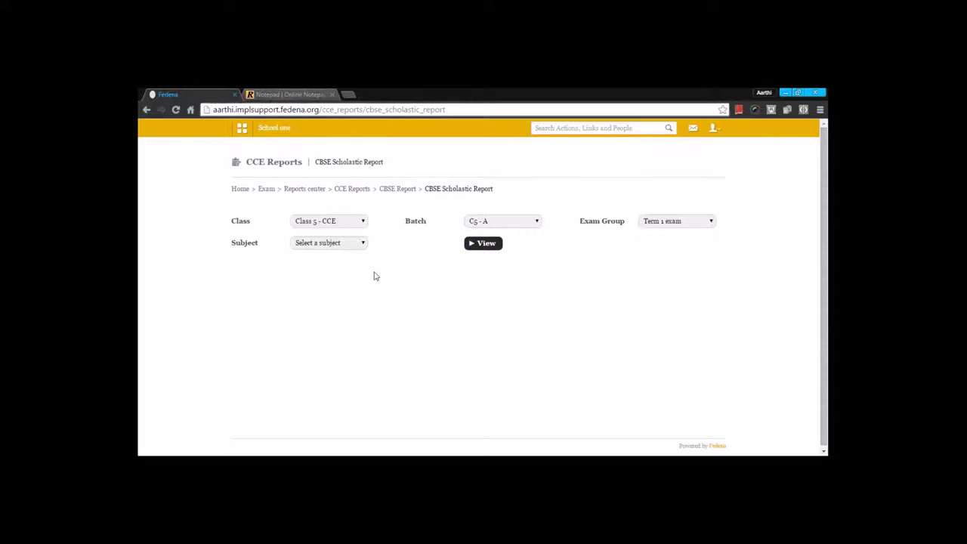
left_click(349, 247)
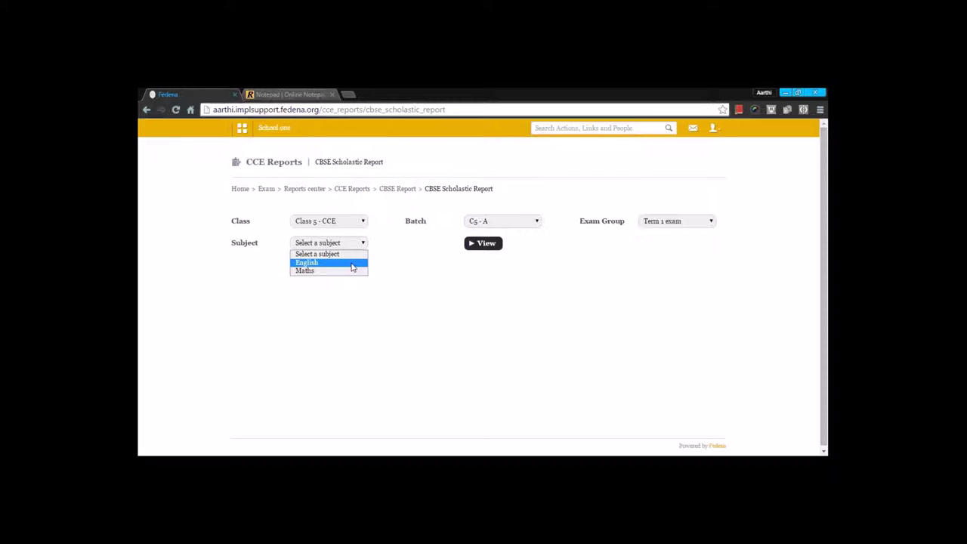
left_click(351, 263)
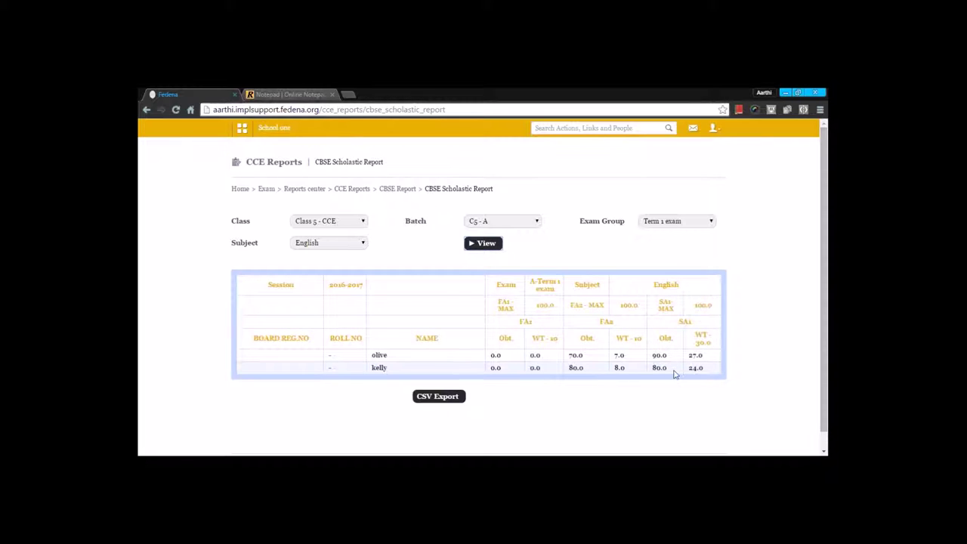
Look at the CBSE Co-Scholastic report page and return to the CCE Reports overview.
left_click(407, 195)
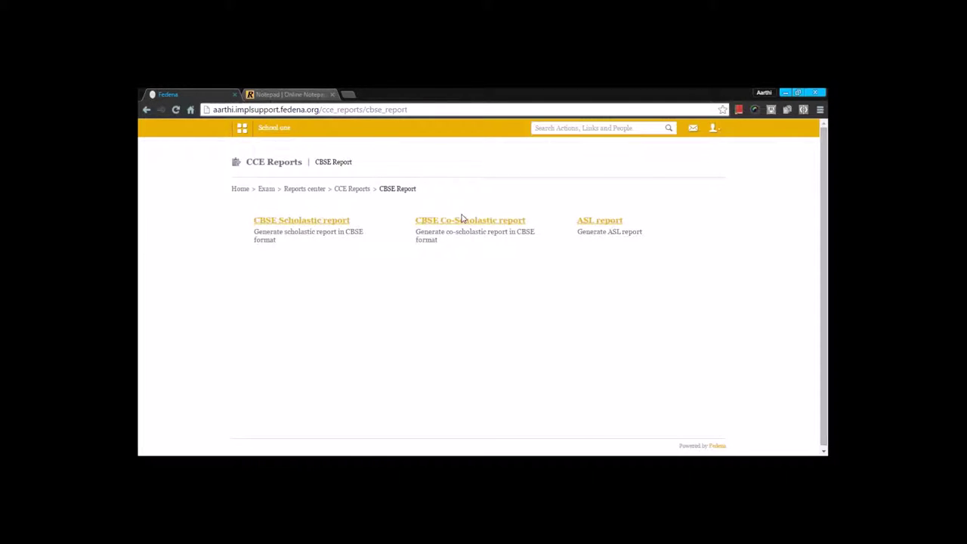
left_click(462, 220)
left_click(397, 189)
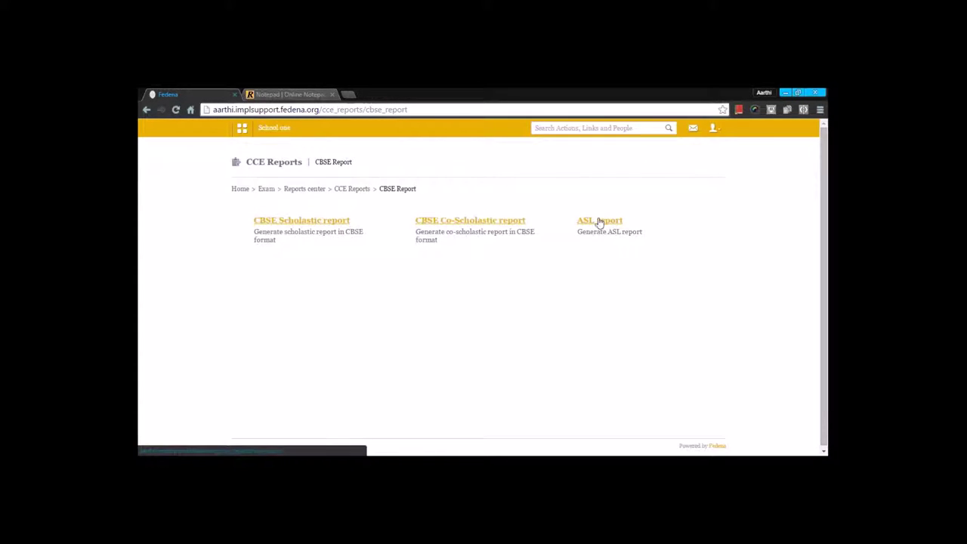
left_click(305, 189)
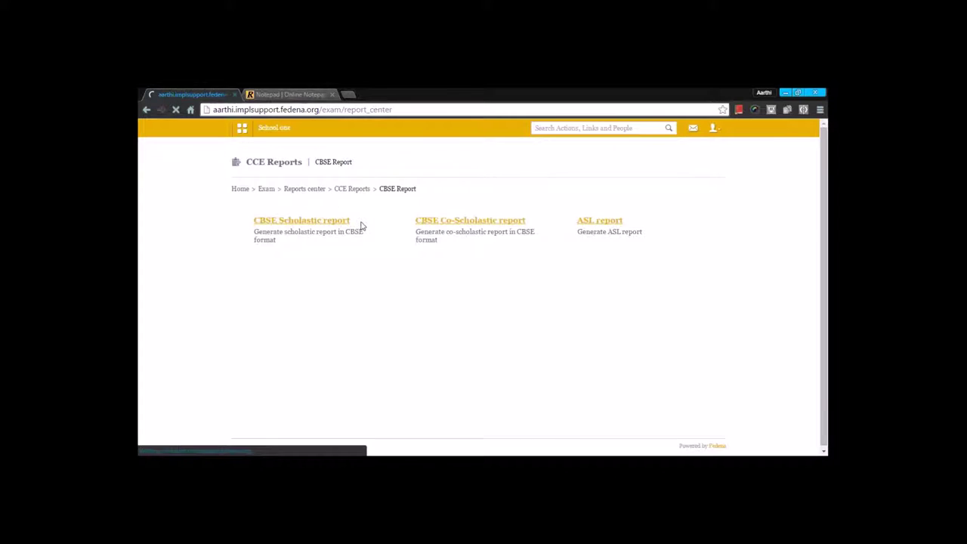
left_click(261, 424)
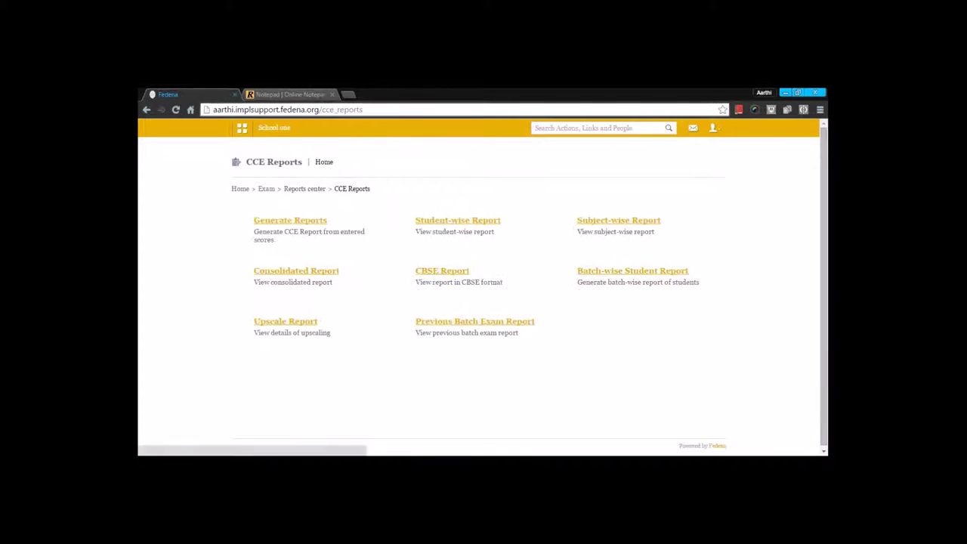
Generate a batch-wise student report for Class 5 - CCE, batch C5 - A, as a Basic Report, and refresh the report list.
left_click(632, 277)
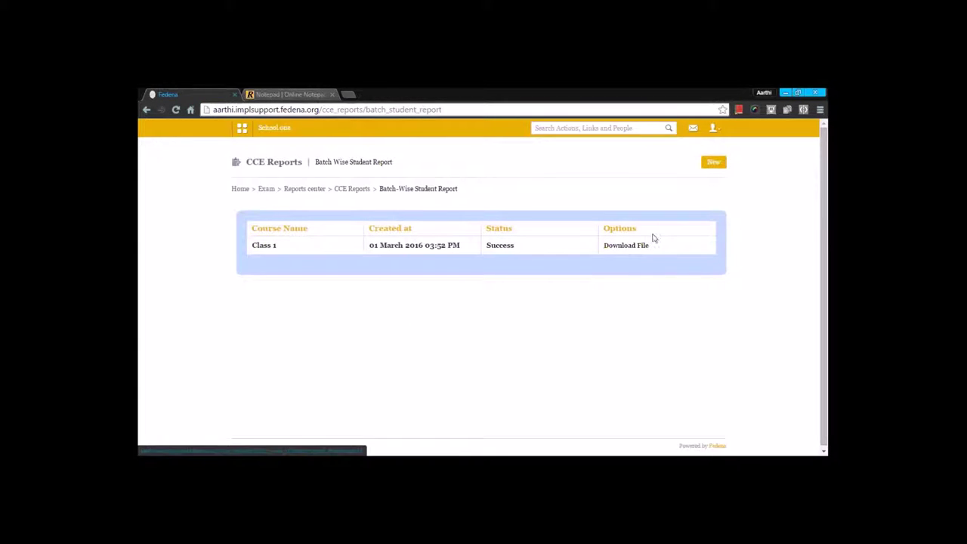
left_click(714, 164)
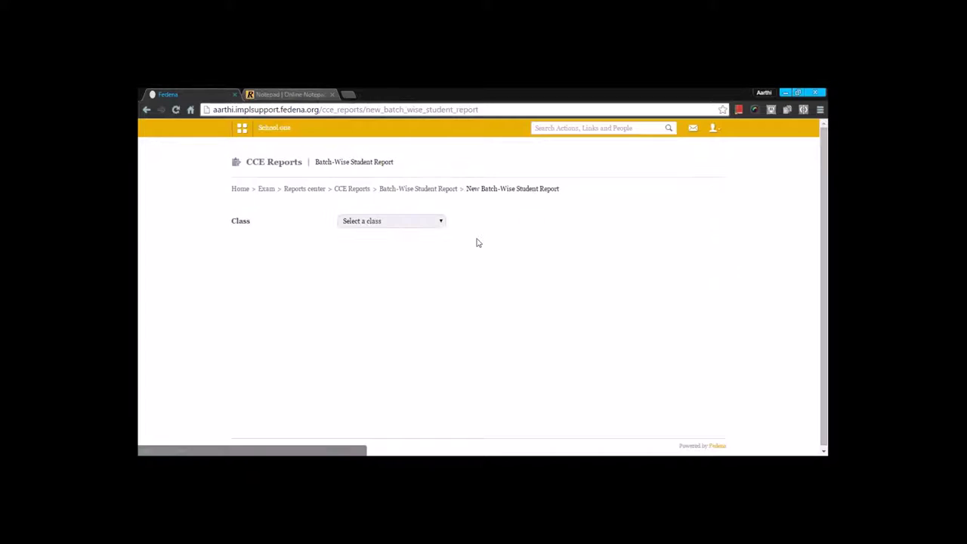
left_click(426, 223)
left_click(411, 283)
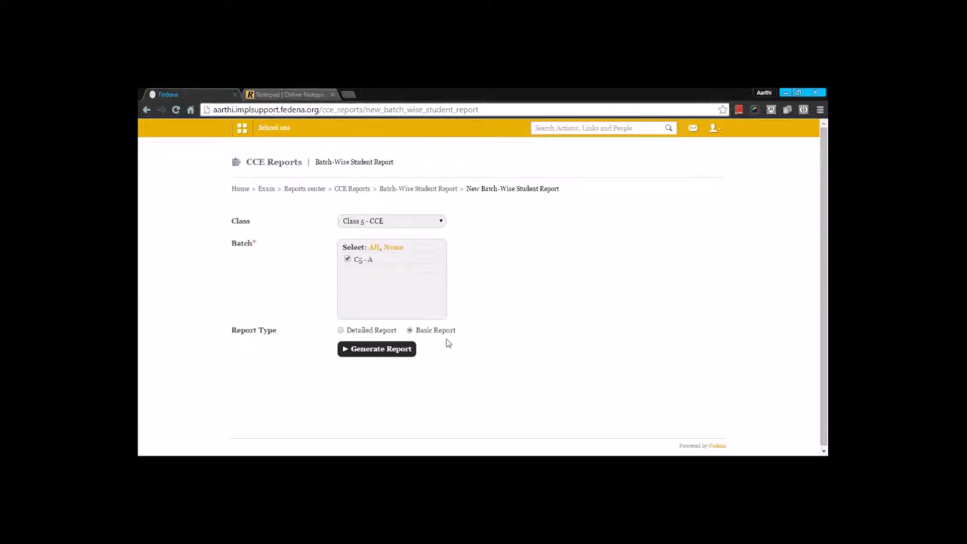
left_click(356, 348)
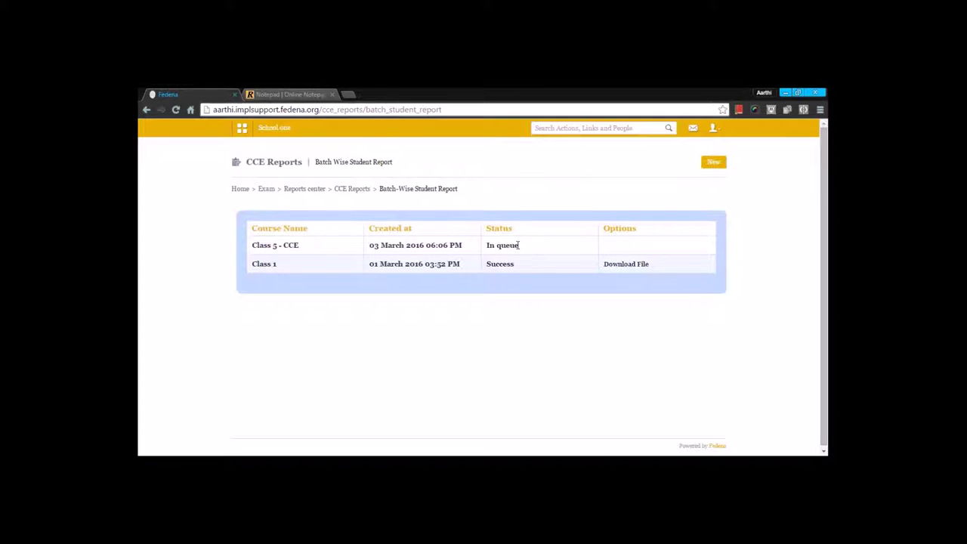
key("F5")
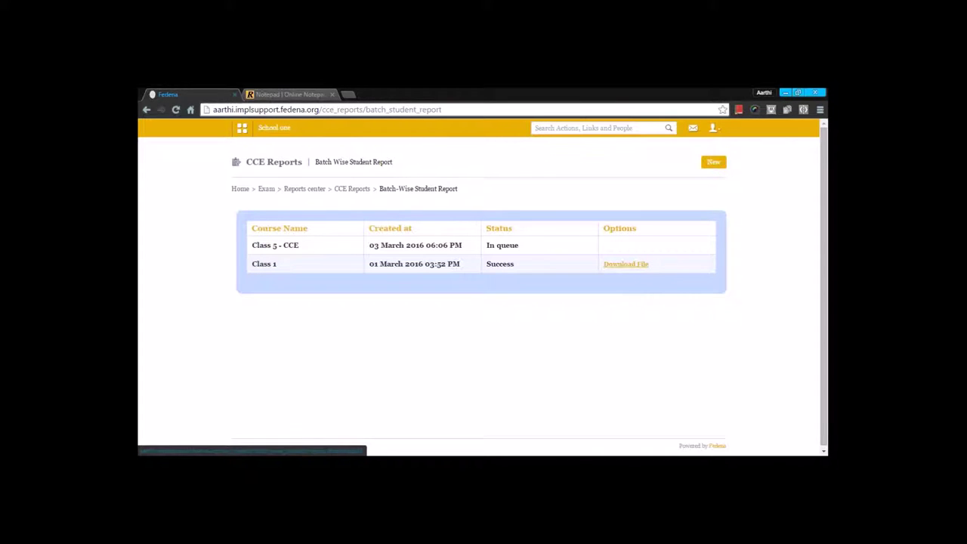
Download the Class 1 batch-wise report archive, view the student PDF files in its C1 - A folder, and close the archive.
left_click(626, 264)
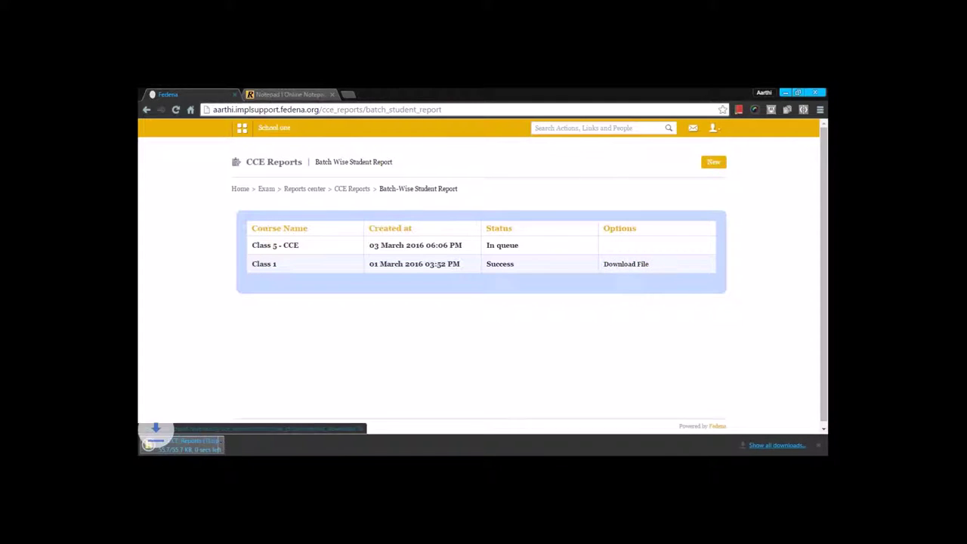
left_click(196, 451)
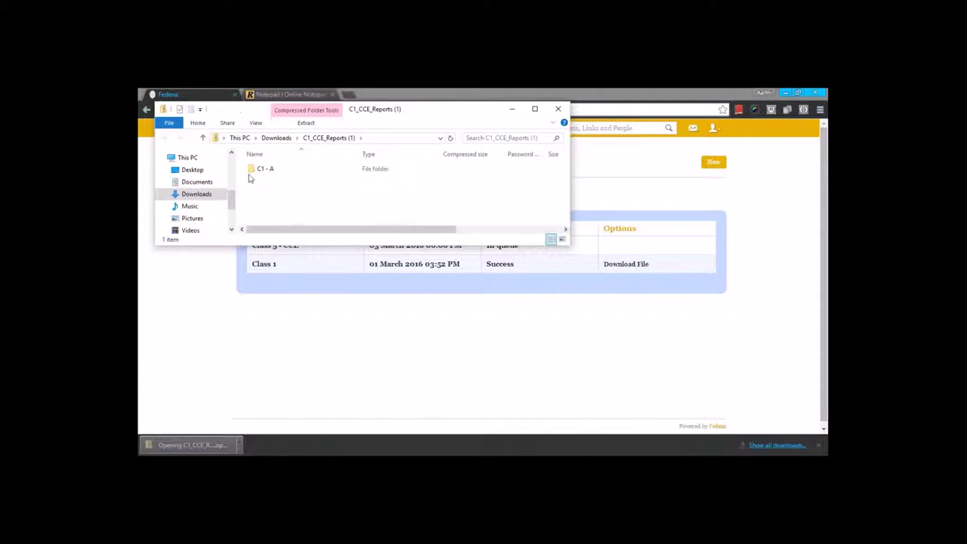
left_click(264, 170)
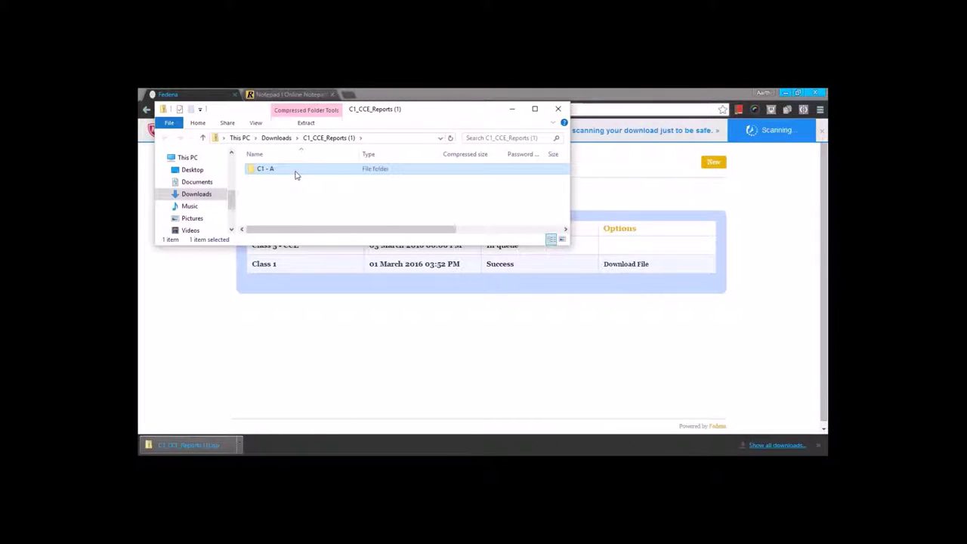
double_click(295, 172)
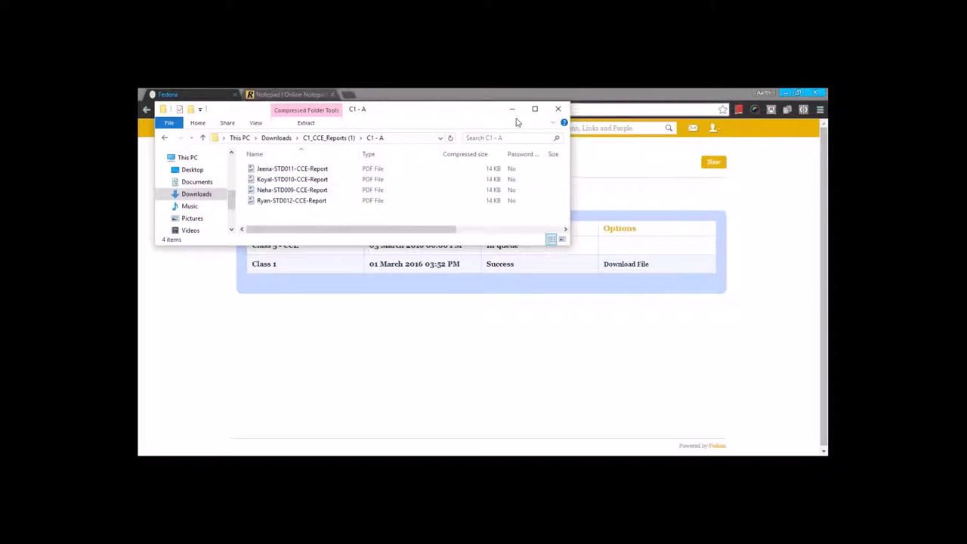
left_click(558, 108)
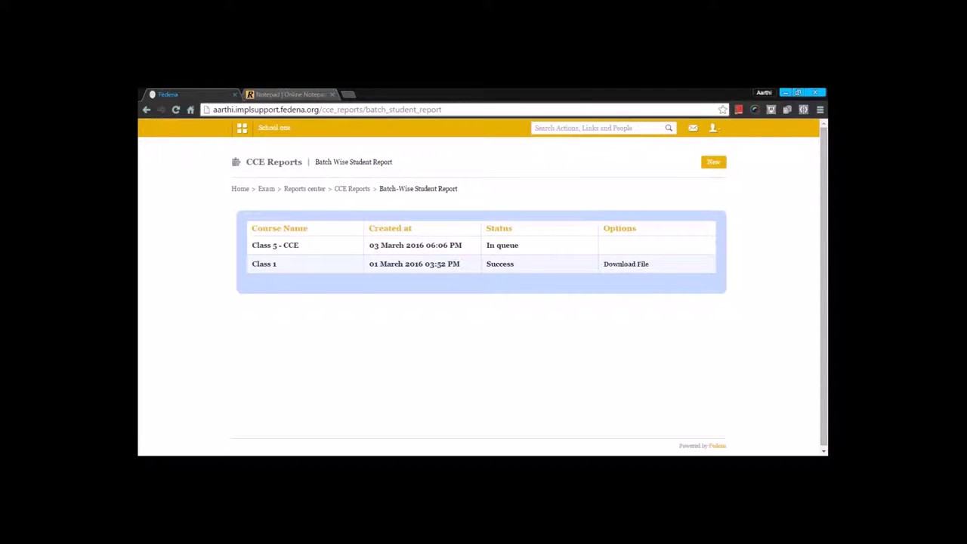
Look at the Upscale Report from the CCE Reports overview and return to the overview.
left_click(351, 190)
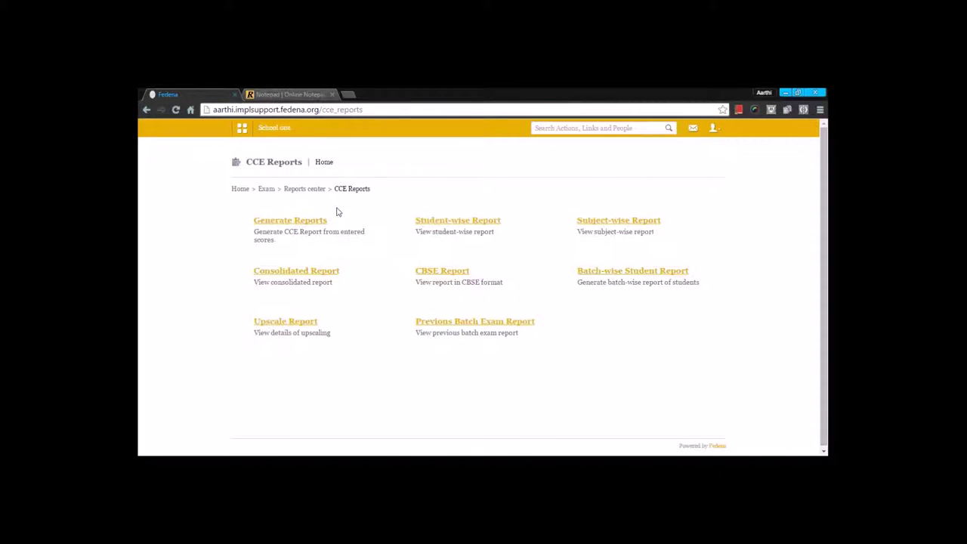
left_click(316, 320)
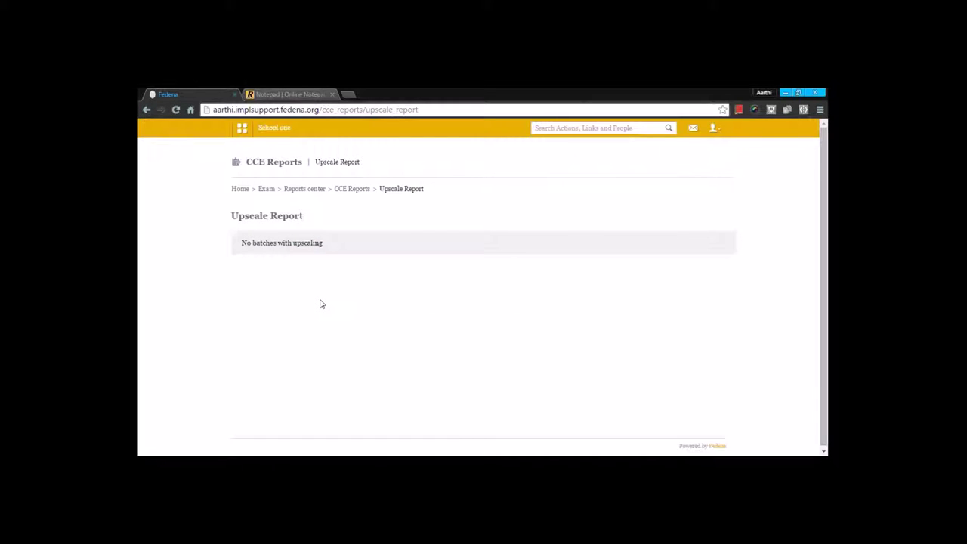
key("alt+Left")
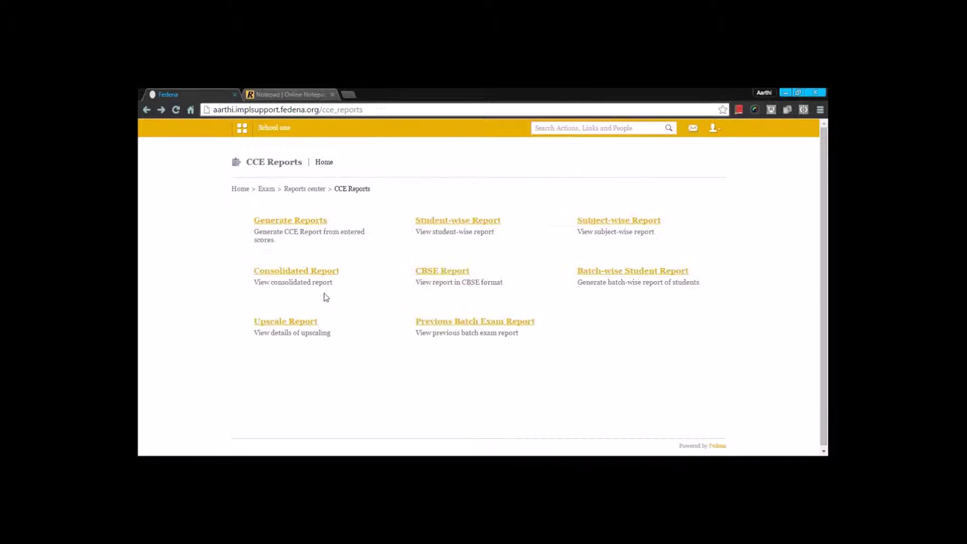
Check the available classes in the Previous Batch Exam Report, leave them unselected, and return to the school dashboard.
left_click(434, 325)
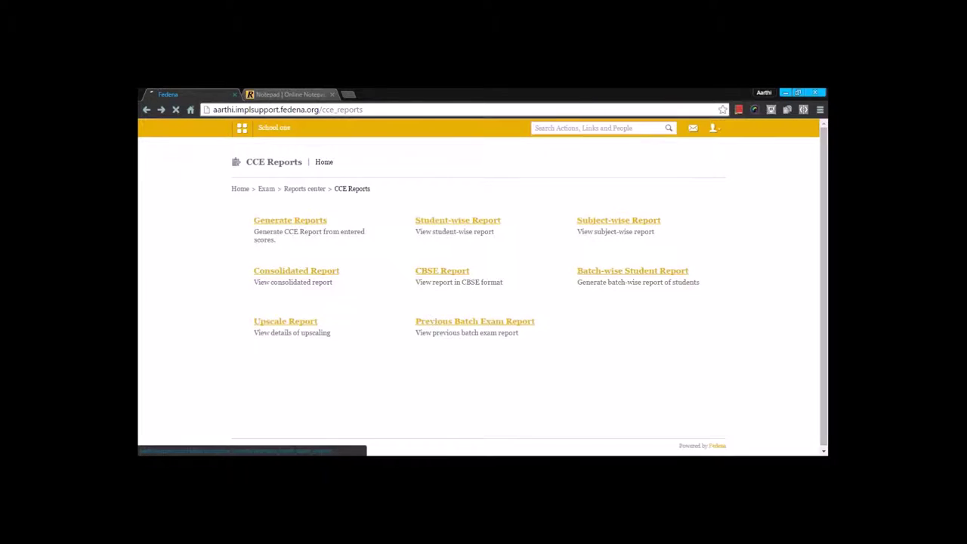
left_click(357, 221)
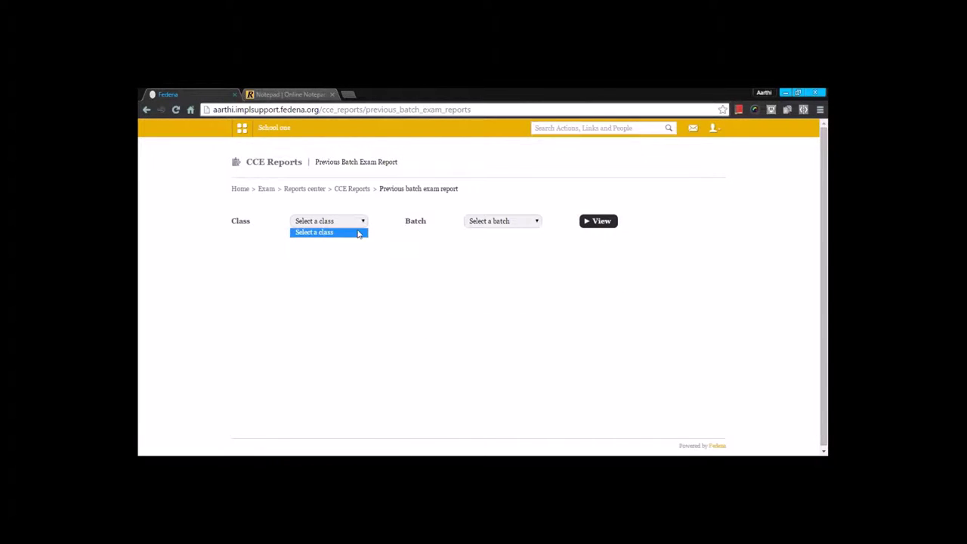
left_click(366, 224)
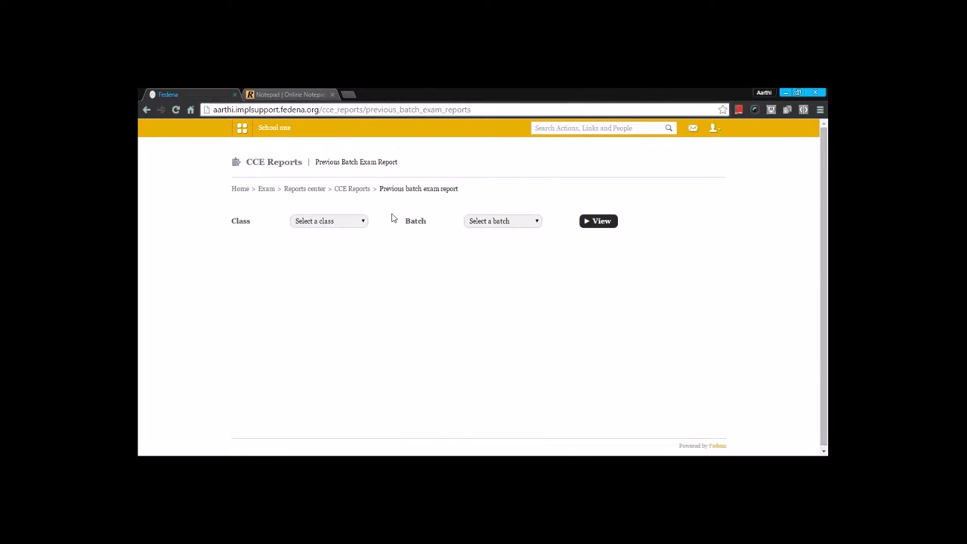
left_click(274, 128)
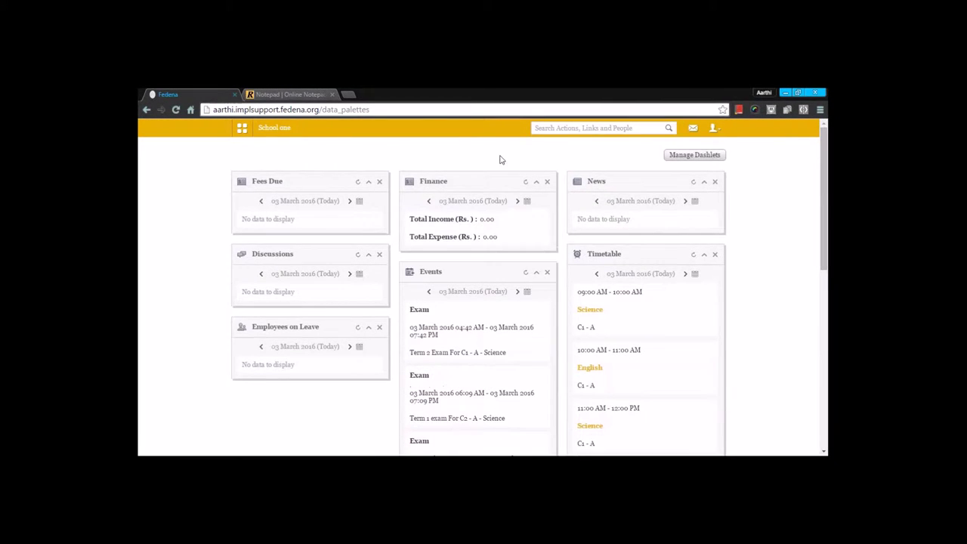